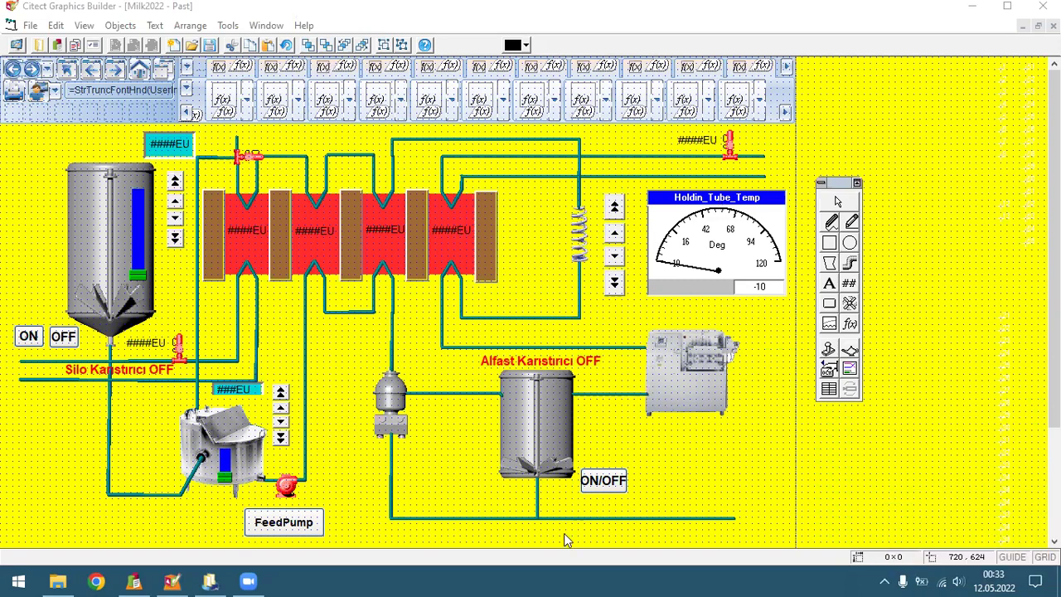
Open the Events form from the Milk2022 project's System contents in Citect Explorer, and enter event name Global with cluster Past.
{"action": "key", "text": "alt+Tab"}
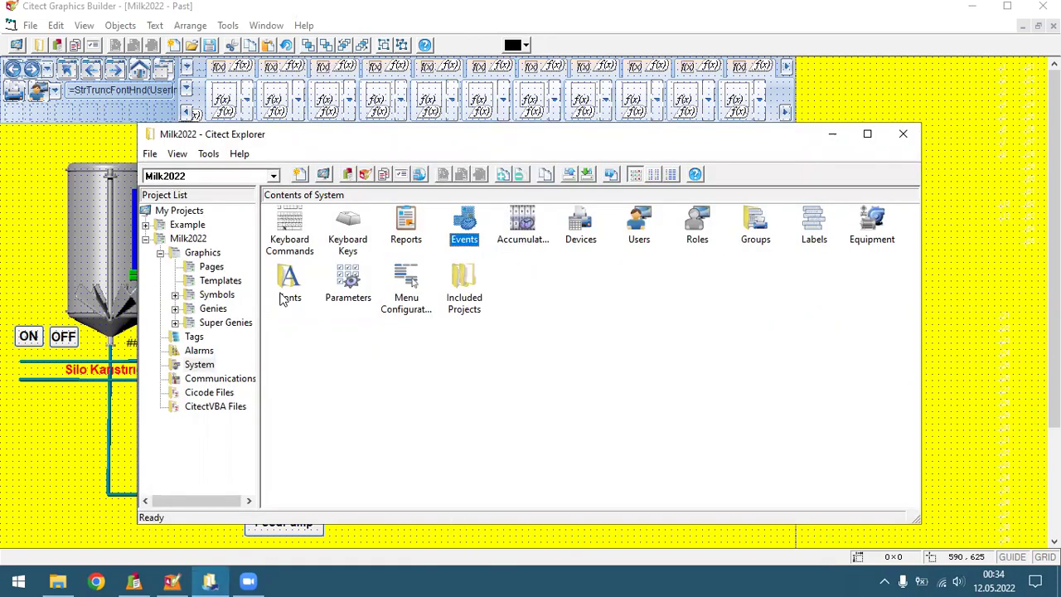
{"action": "double_click", "coordinate": [470, 224]}
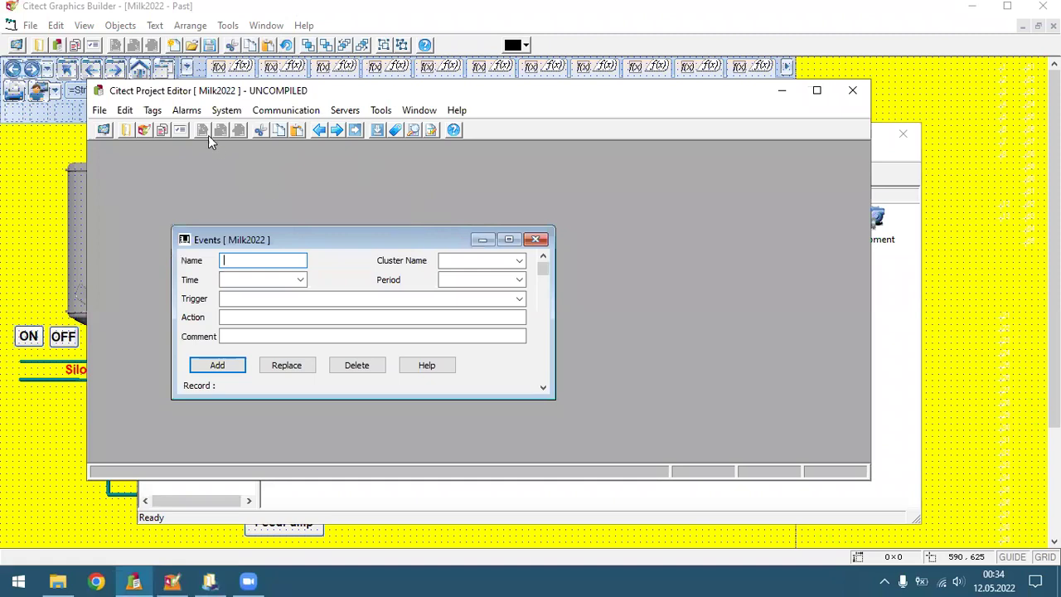
{"action": "left_click_drag", "start_coordinate": [235, 247], "coordinate": [223, 205]}
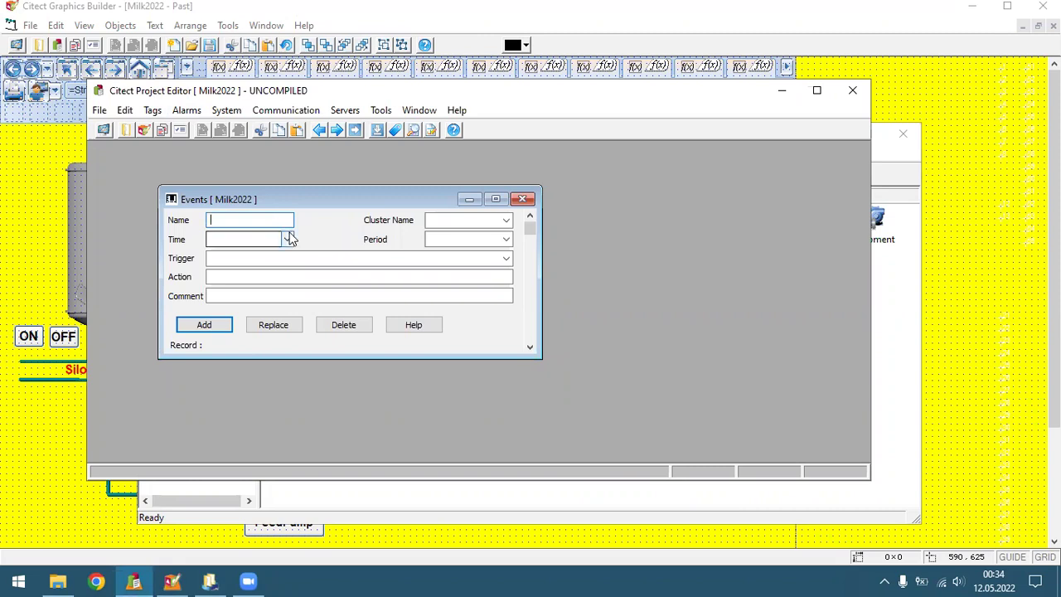
{"action": "type", "text": "Global"}
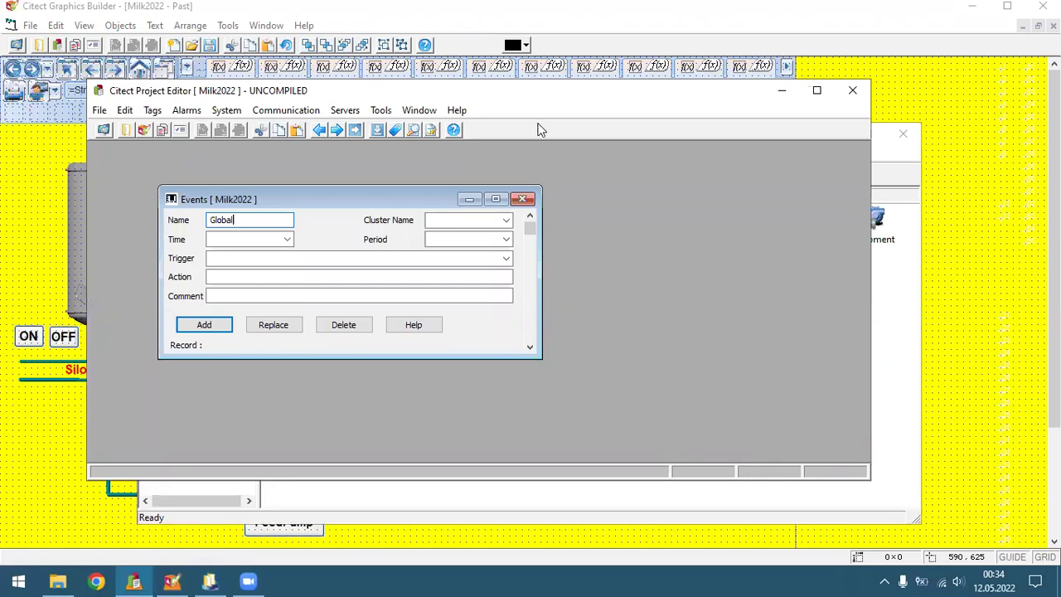
{"action": "left_click", "coordinate": [506, 219]}
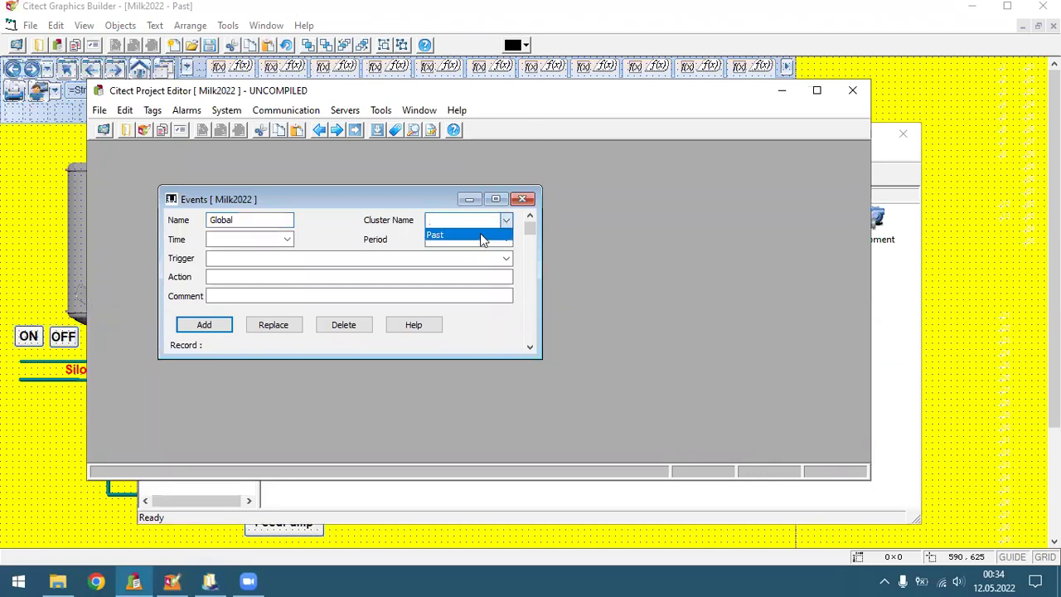
{"action": "left_click", "coordinate": [480, 235]}
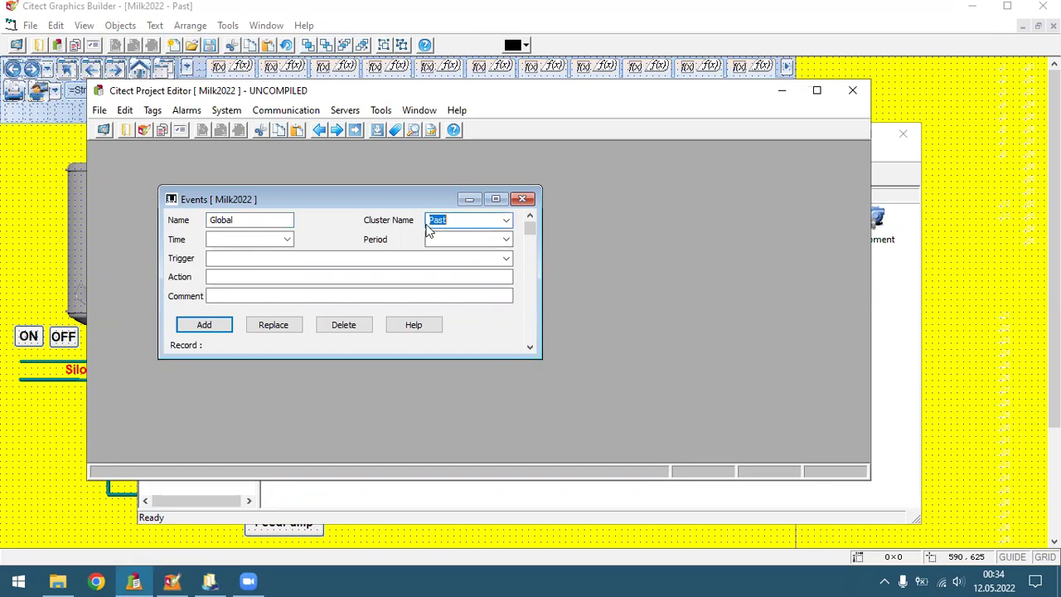
Set the Global event's time to 00:00:00 and its period to 00:00:05.
{"action": "left_click", "coordinate": [286, 240]}
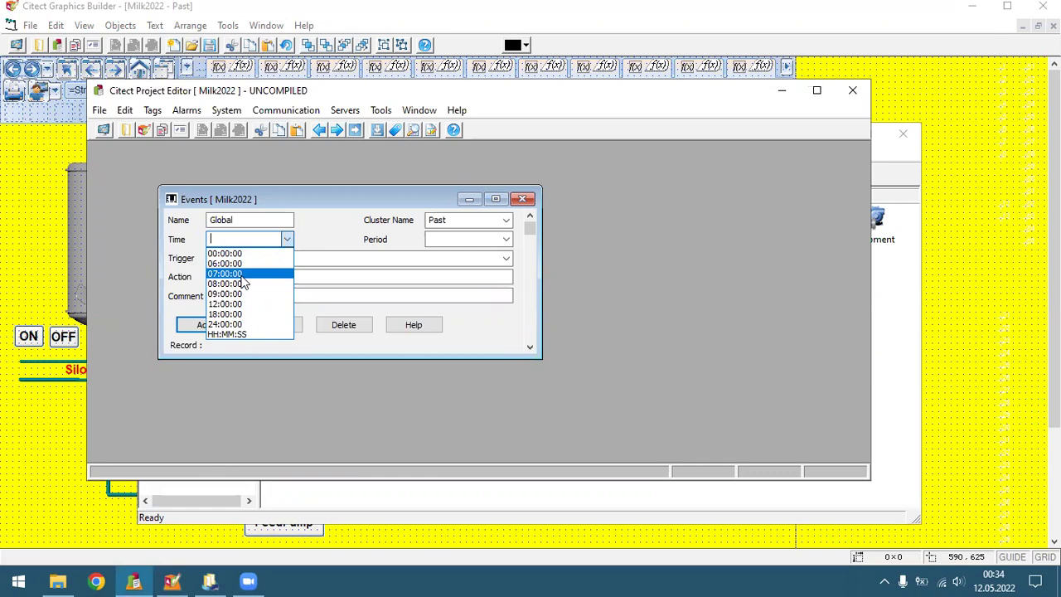
{"action": "left_click", "coordinate": [241, 275]}
{"action": "left_click", "coordinate": [287, 240]}
{"action": "left_click", "coordinate": [255, 254]}
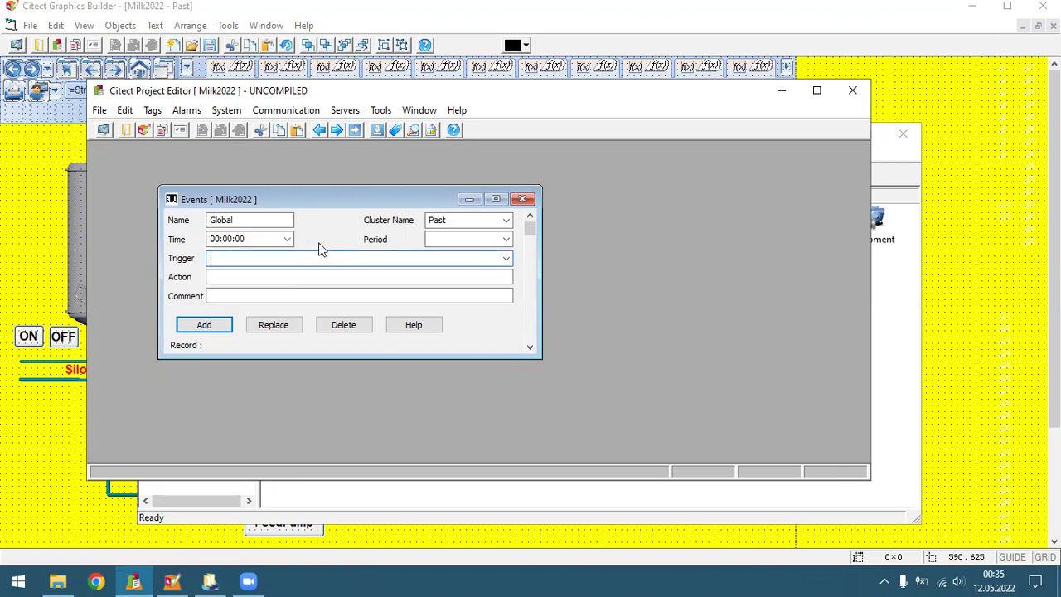
{"action": "left_click", "coordinate": [506, 239]}
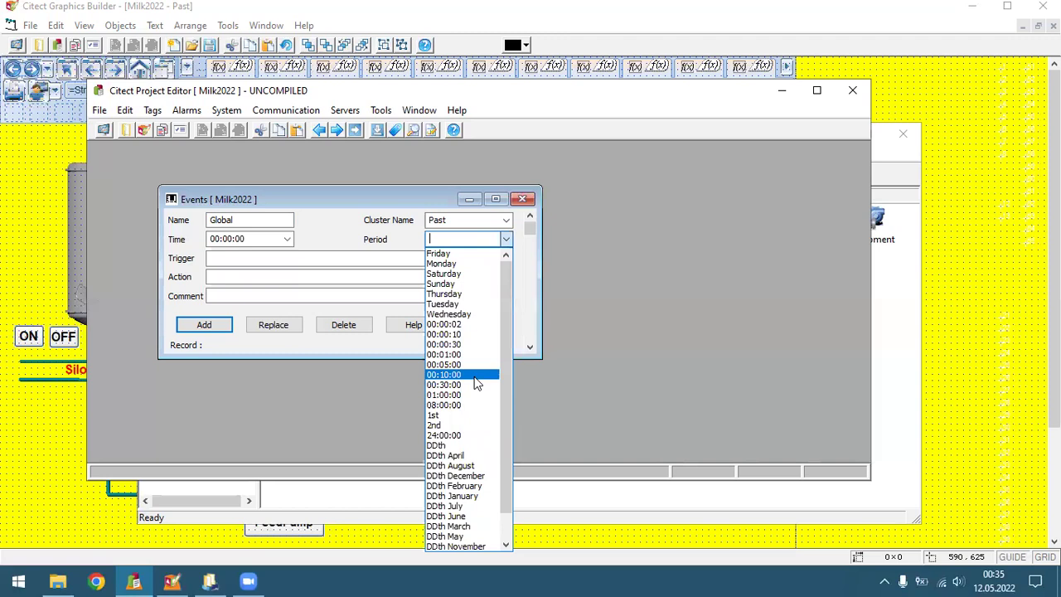
{"action": "left_click", "coordinate": [481, 331]}
{"action": "key", "text": "BackSpace"}
{"action": "type", "text": "5"}
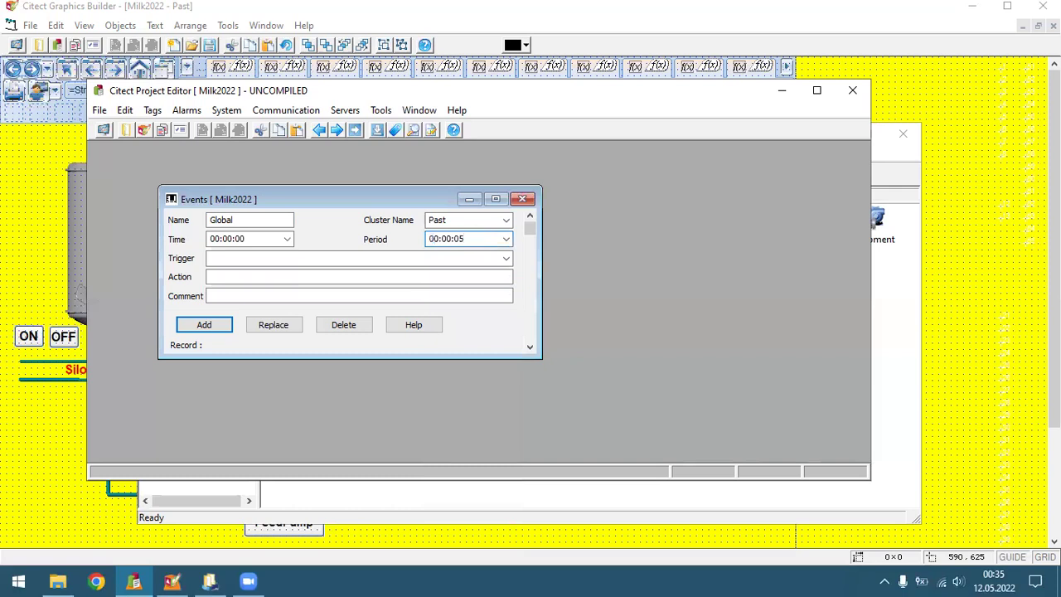
Enter TIC_P1_PV=0+Rand(4) as the Global event's action.
{"action": "left_click", "coordinate": [321, 280]}
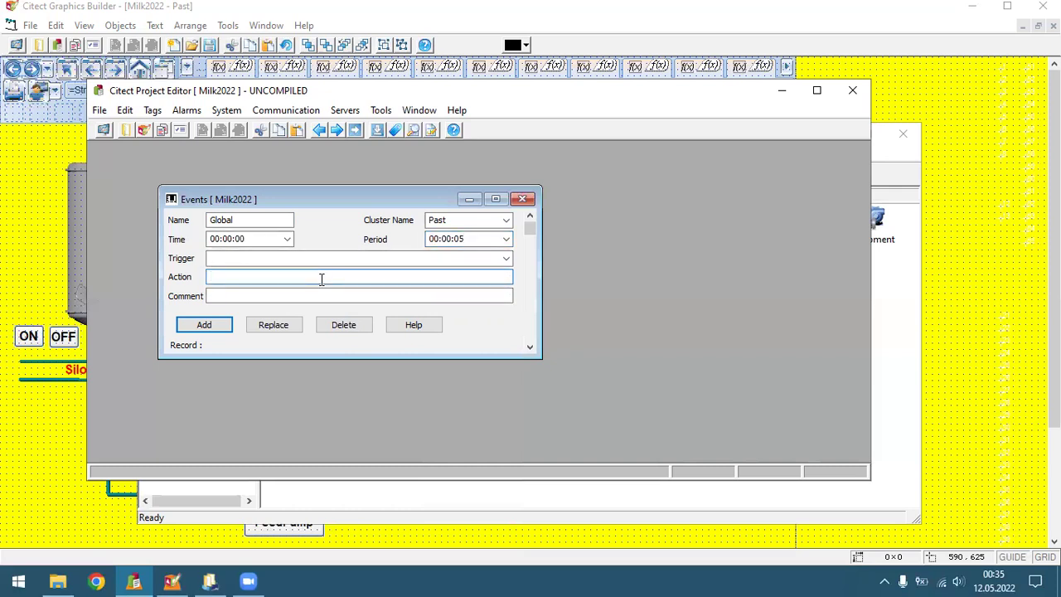
{"action": "type", "text": "TIC"}
{"action": "type", "text": "_"}
{"action": "type", "text": "PI"}
{"action": "type", "text": "_PV"}
{"action": "type", "text": "="}
{"action": "type", "text": "0"}
{"action": "type", "text": "+"}
{"action": "type", "text": "Rand(4)"}
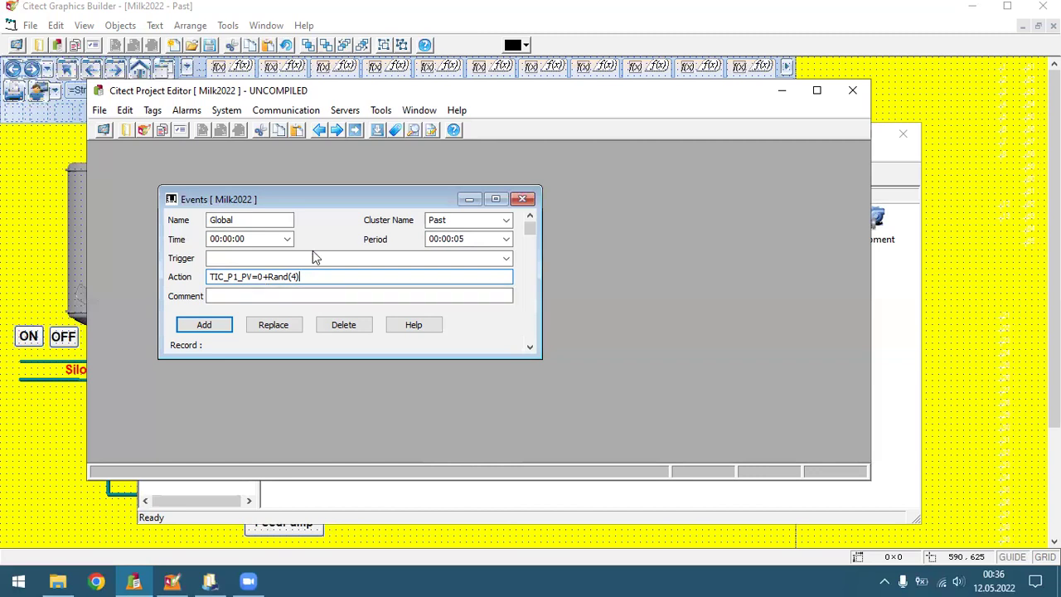
Append "; Sleep(2); Value_Cool_CMD=0;" to the event's action and add the event as a new record.
{"action": "type", "text": "; Sleep(2"}
{"action": "type", "text": "; Value_Cool_CMD=0;"}
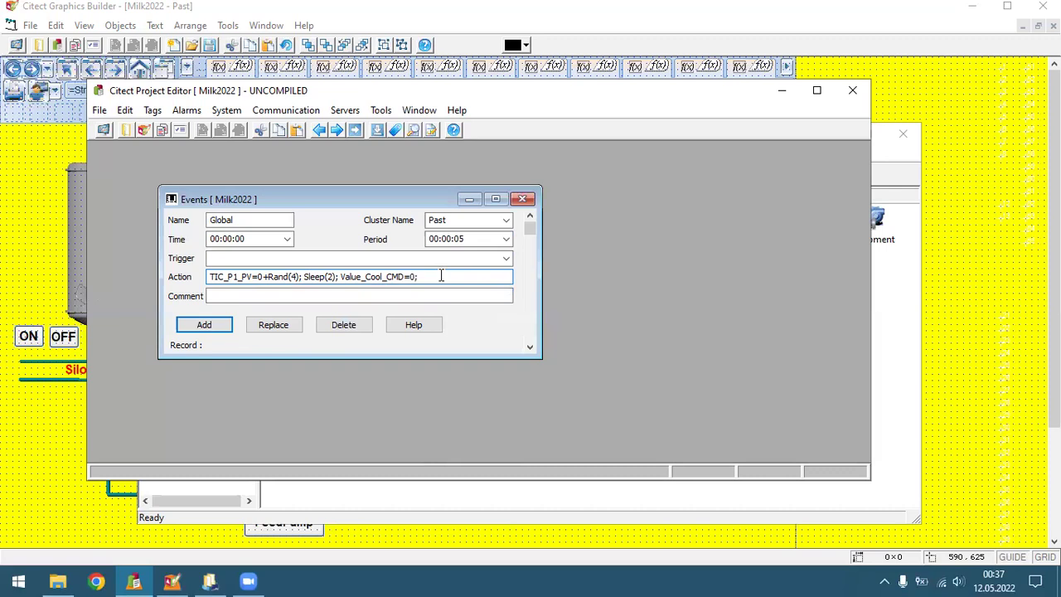
{"action": "left_click_drag", "start_coordinate": [440, 275], "coordinate": [15, 365]}
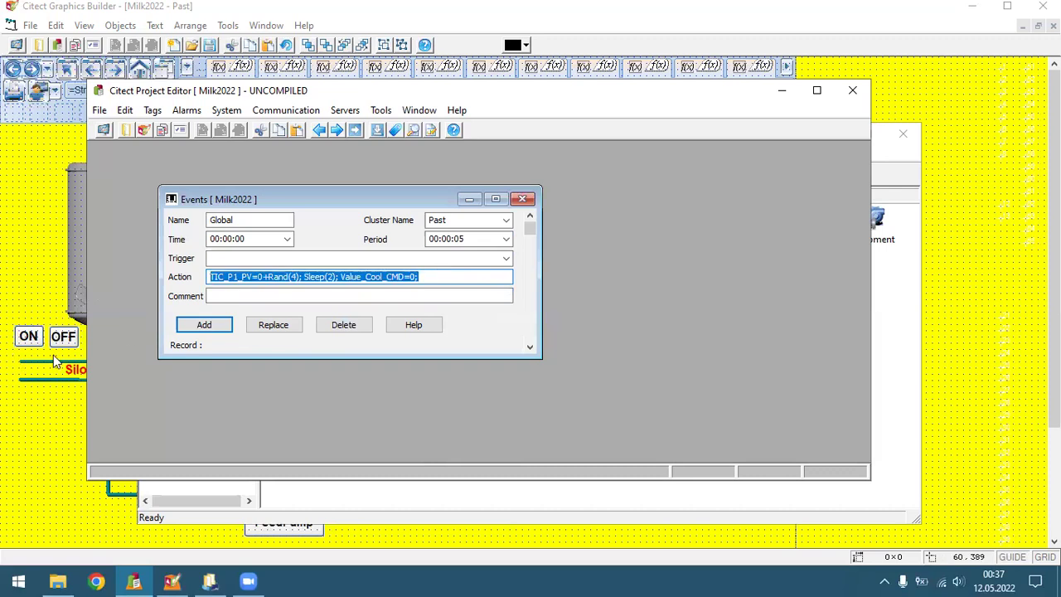
{"action": "left_click", "coordinate": [202, 324]}
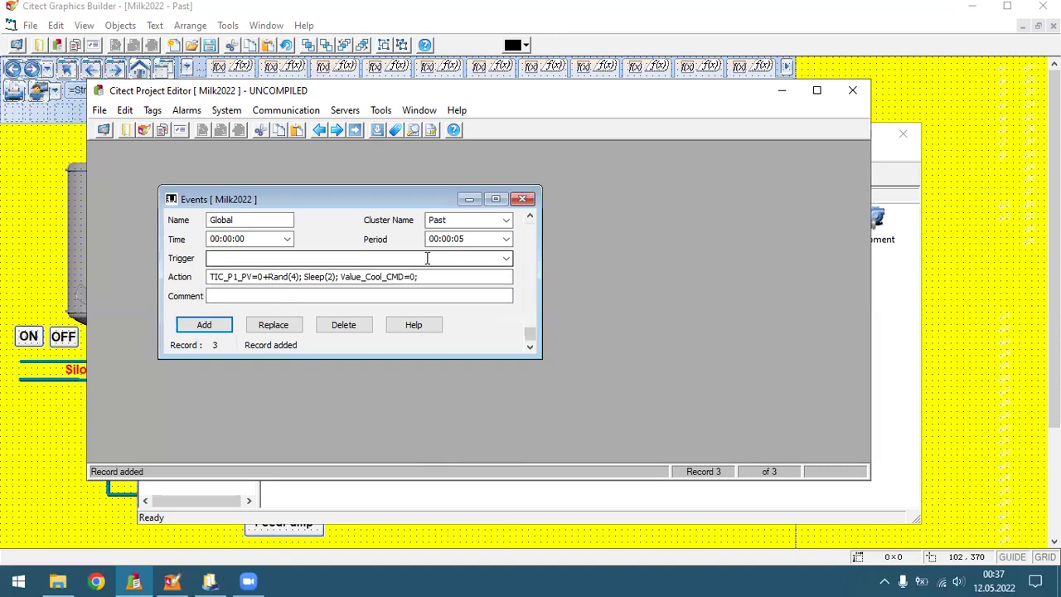
Set the period to 00:00:07 in the Events form, reusing the Global record's entries for another event.
{"action": "left_click", "coordinate": [529, 258]}
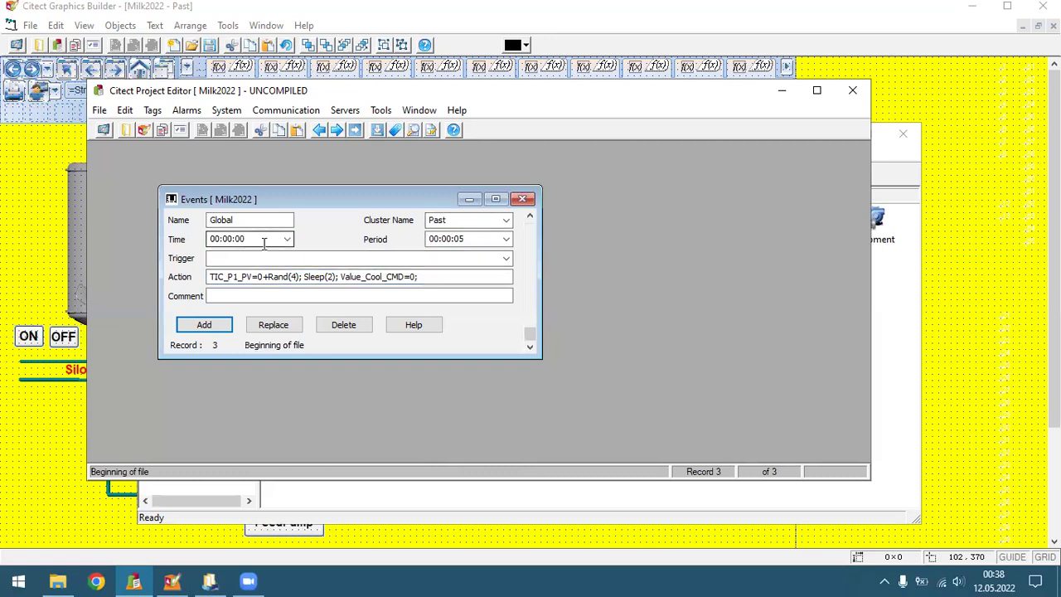
{"action": "left_click", "coordinate": [487, 239]}
{"action": "key", "text": "End"}
{"action": "key", "text": "BackSpace"}
{"action": "type", "text": "7"}
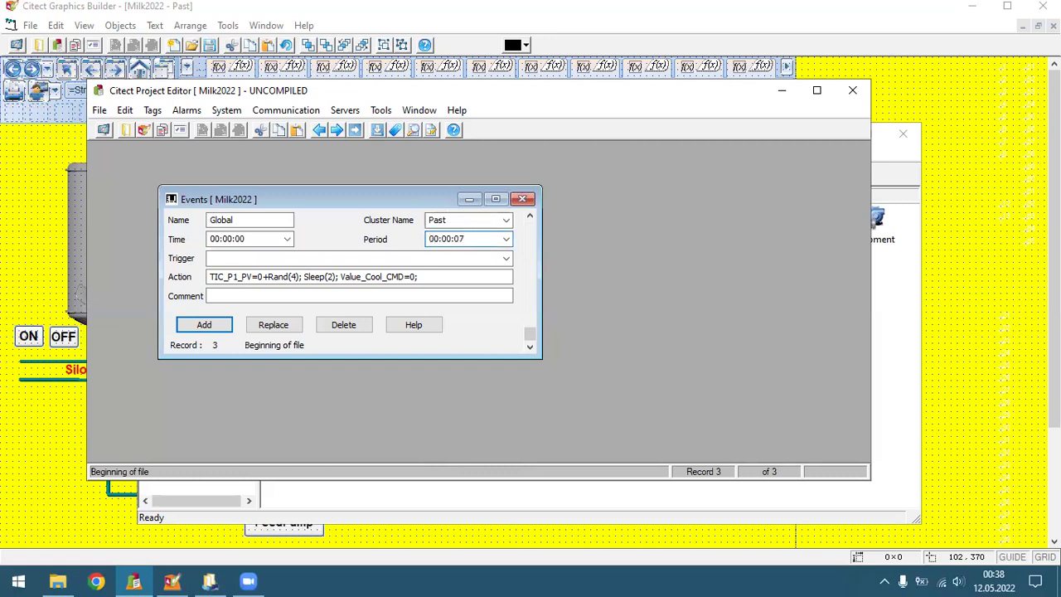
Change the first statement of the action to TIC_P2_PV=25+Rand(20).
{"action": "left_click", "coordinate": [240, 276]}
{"action": "key", "text": "BackSpace"}
{"action": "type", "text": "2"}
{"action": "left_click", "coordinate": [291, 279]}
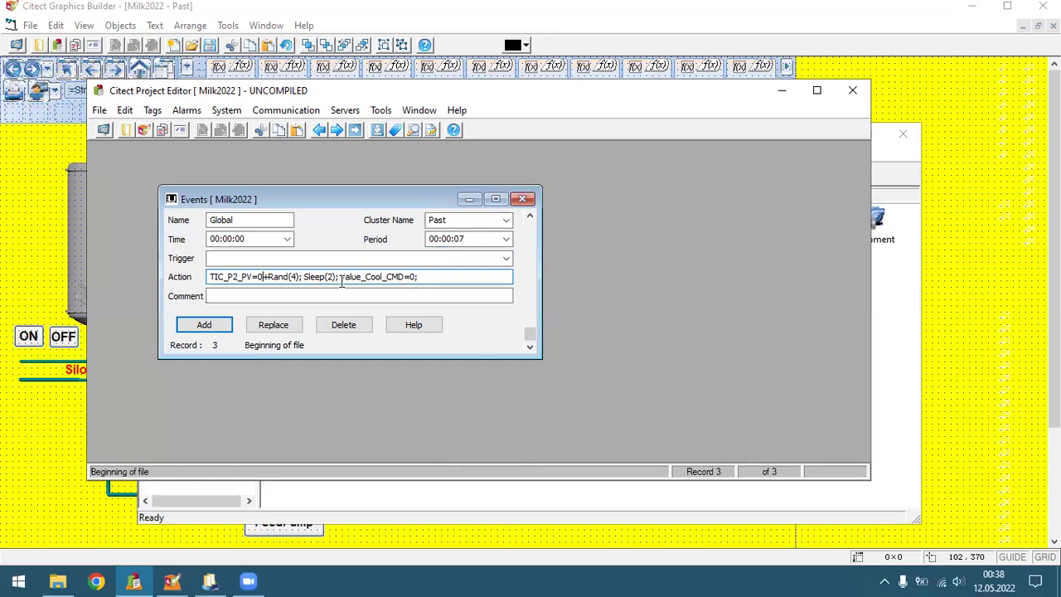
{"action": "key", "text": "BackSpace"}
{"action": "type", "text": "25"}
{"action": "left_click", "coordinate": [302, 277]}
{"action": "key", "text": "BackSpace"}
{"action": "type", "text": "20"}
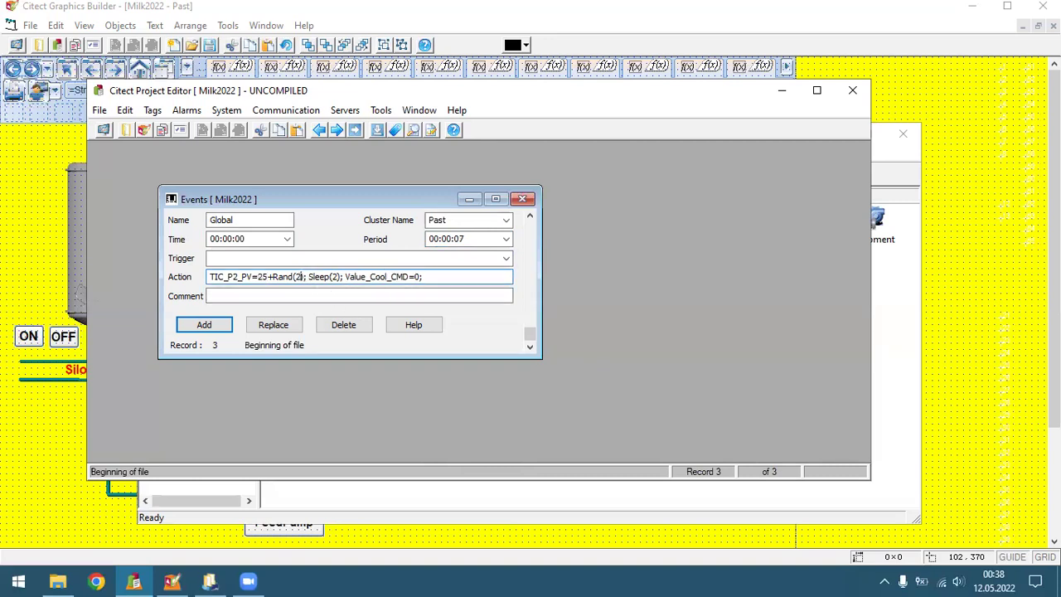
Remove the Sleep and Value_Cool_CMD statements from the action and add the event as a new record.
{"action": "left_click", "coordinate": [445, 279]}
{"action": "left_click_drag", "start_coordinate": [446, 279], "coordinate": [315, 275]}
{"action": "key", "text": "BackSpace"}
{"action": "left_click", "coordinate": [214, 327]}
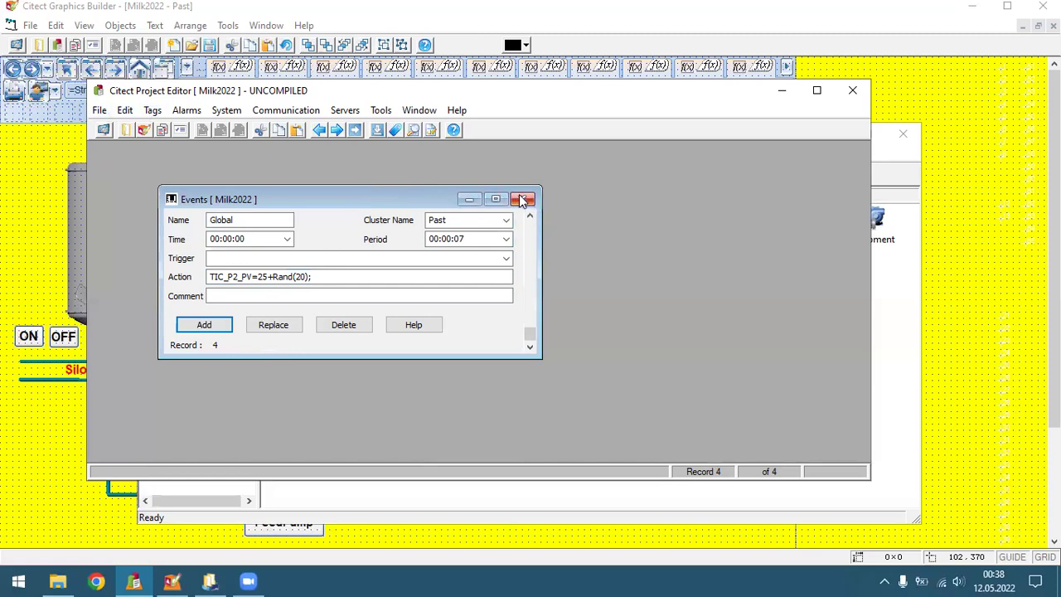
Pack the Milk2022 project database and compile the project.
{"action": "left_click", "coordinate": [99, 109]}
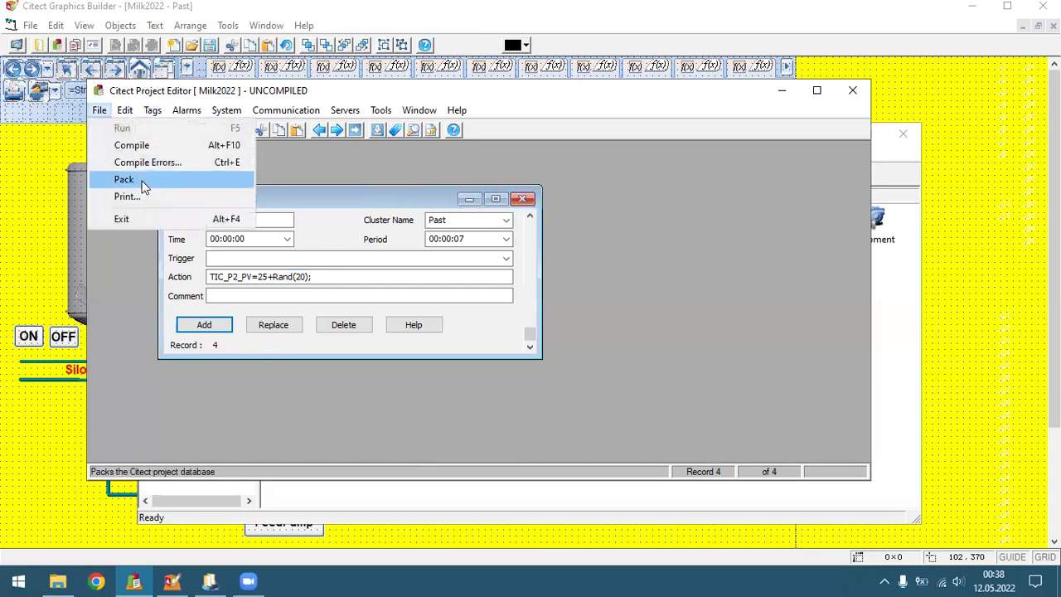
{"action": "left_click", "coordinate": [141, 177]}
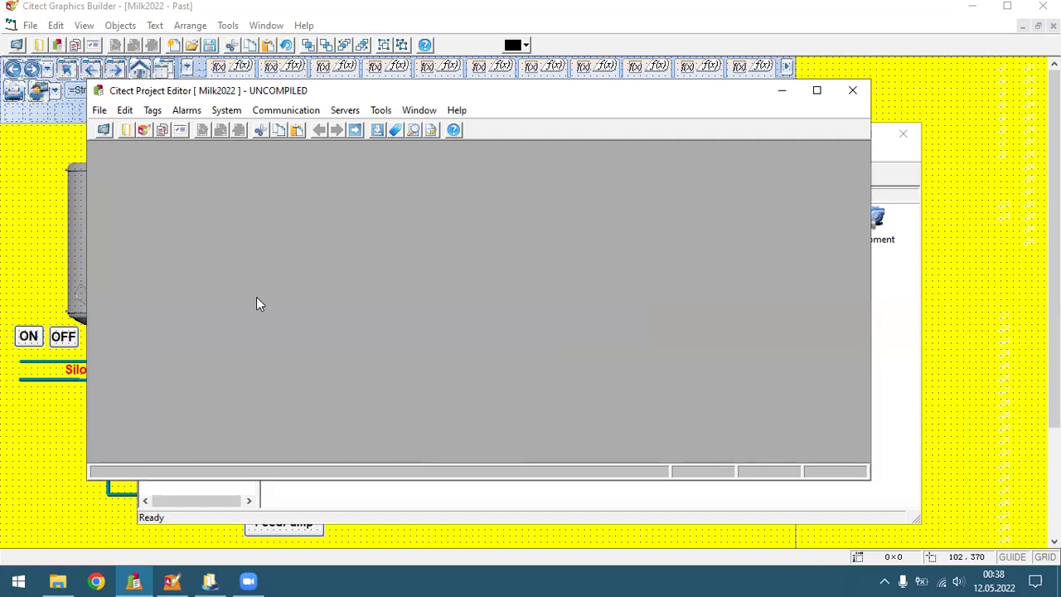
{"action": "left_click", "coordinate": [99, 110]}
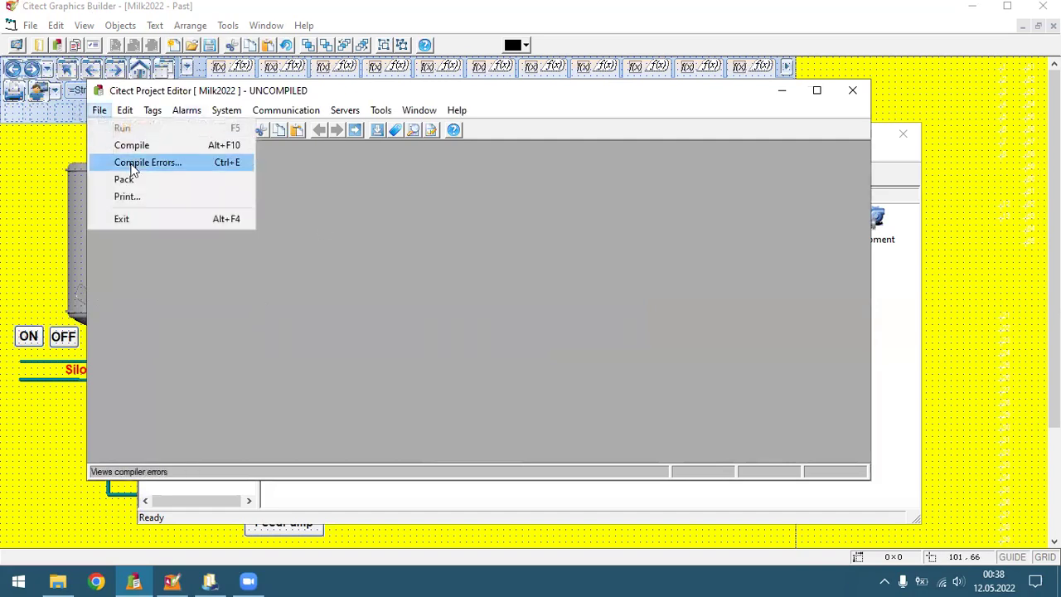
{"action": "left_click", "coordinate": [132, 146]}
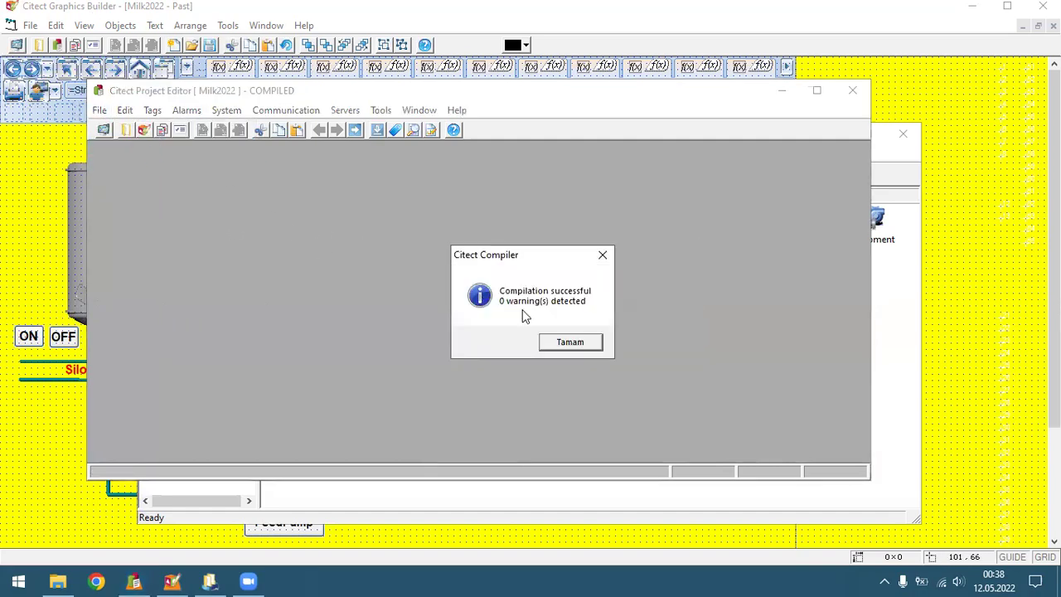
{"action": "left_click", "coordinate": [569, 343]}
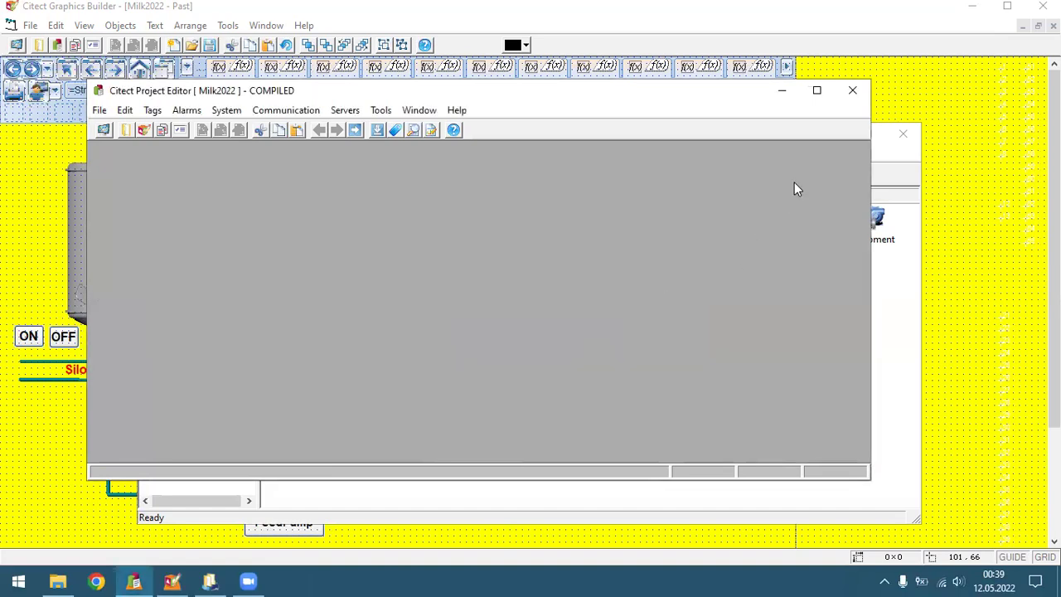
Return to the Past page in Graphics Builder and run the project, continuing past the driver warning in demo mode.
{"action": "left_click", "coordinate": [783, 91]}
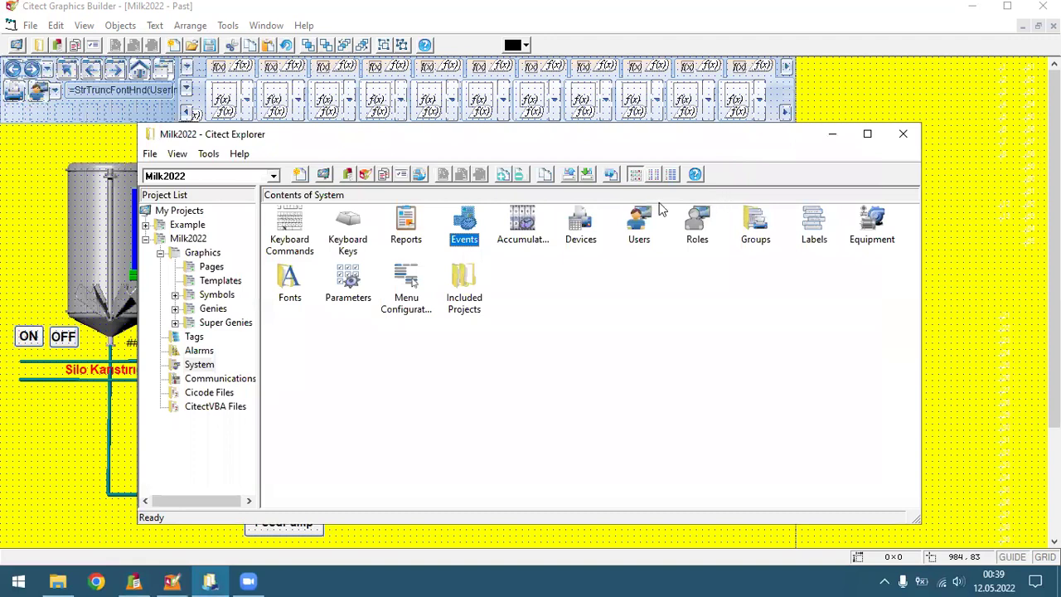
{"action": "left_click", "coordinate": [24, 161]}
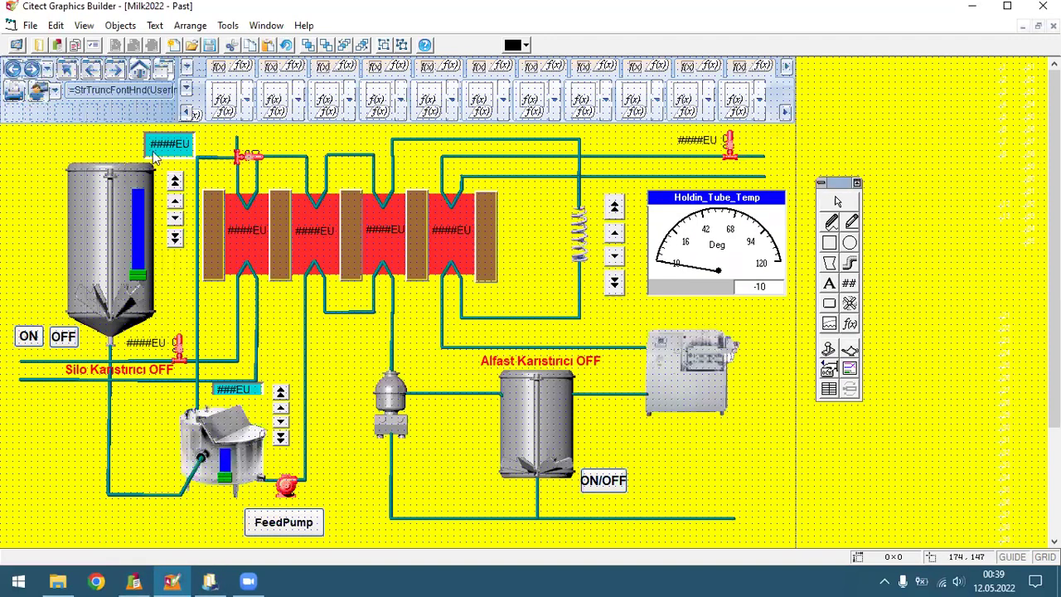
{"action": "left_click", "coordinate": [30, 26]}
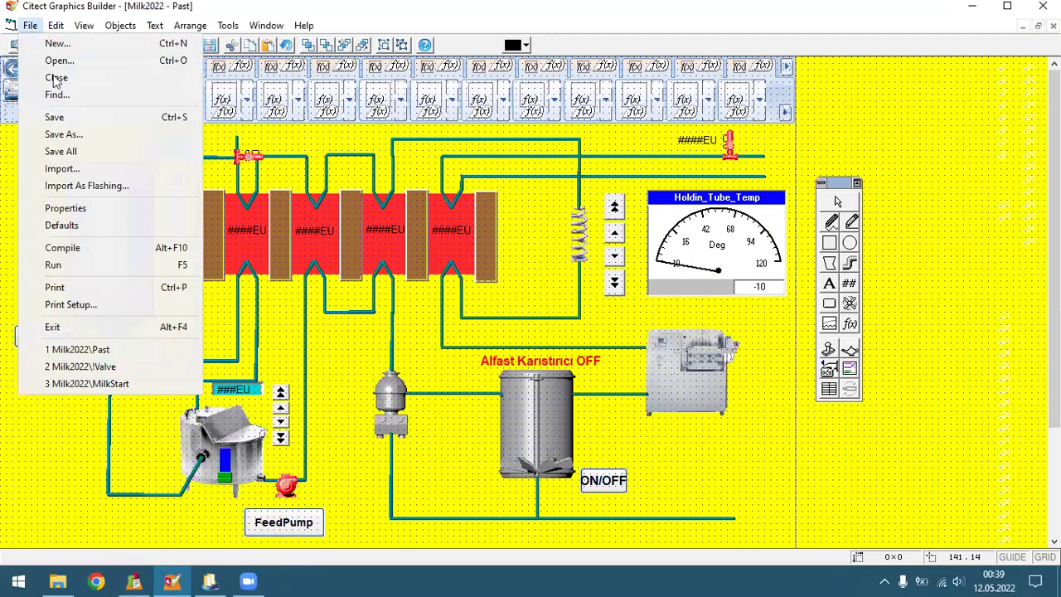
{"action": "left_click", "coordinate": [85, 264]}
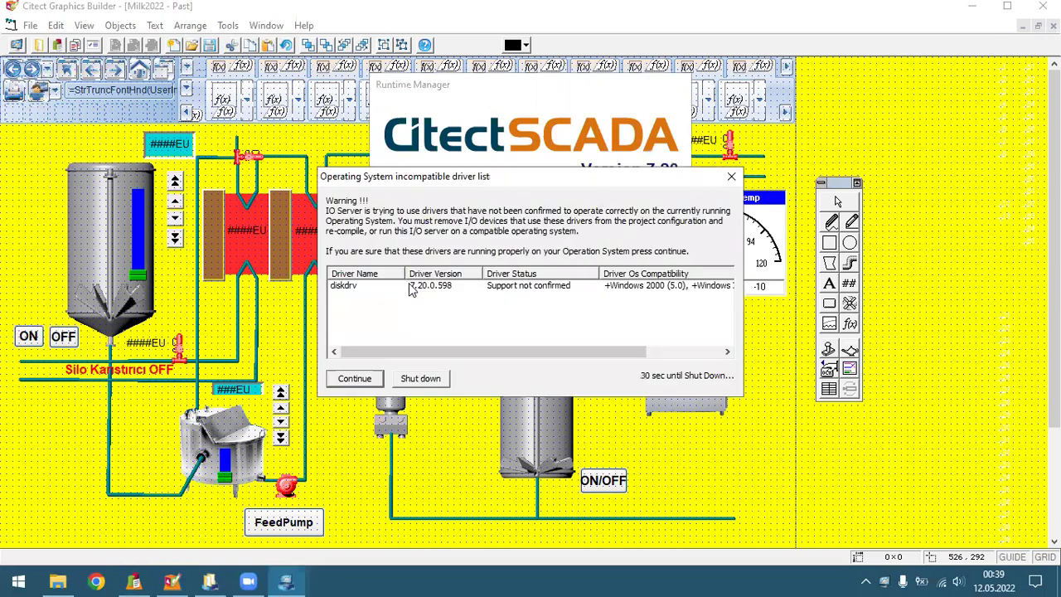
{"action": "left_click", "coordinate": [354, 378]}
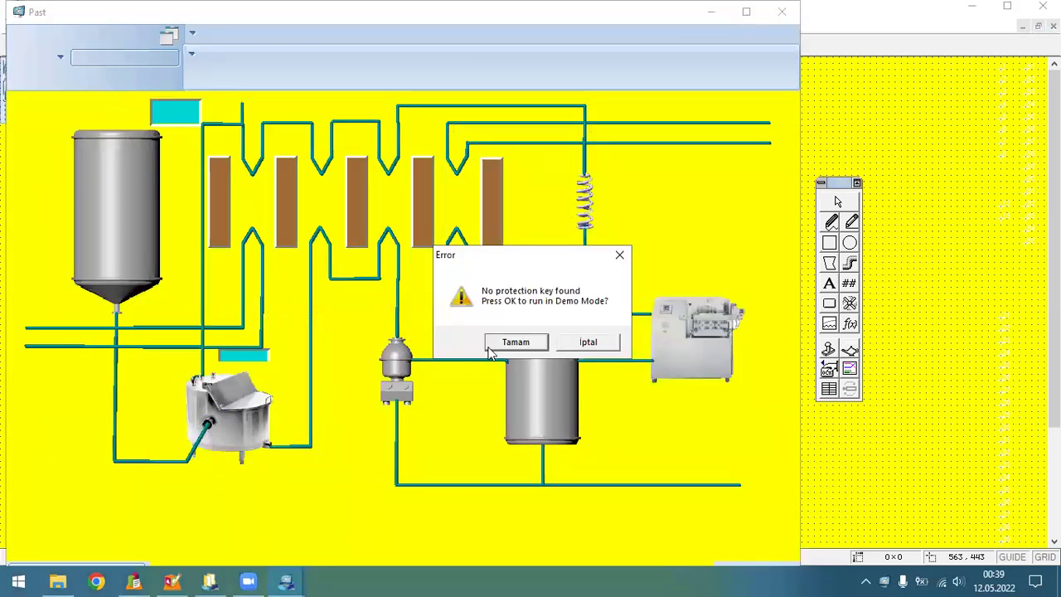
{"action": "left_click", "coordinate": [515, 342]}
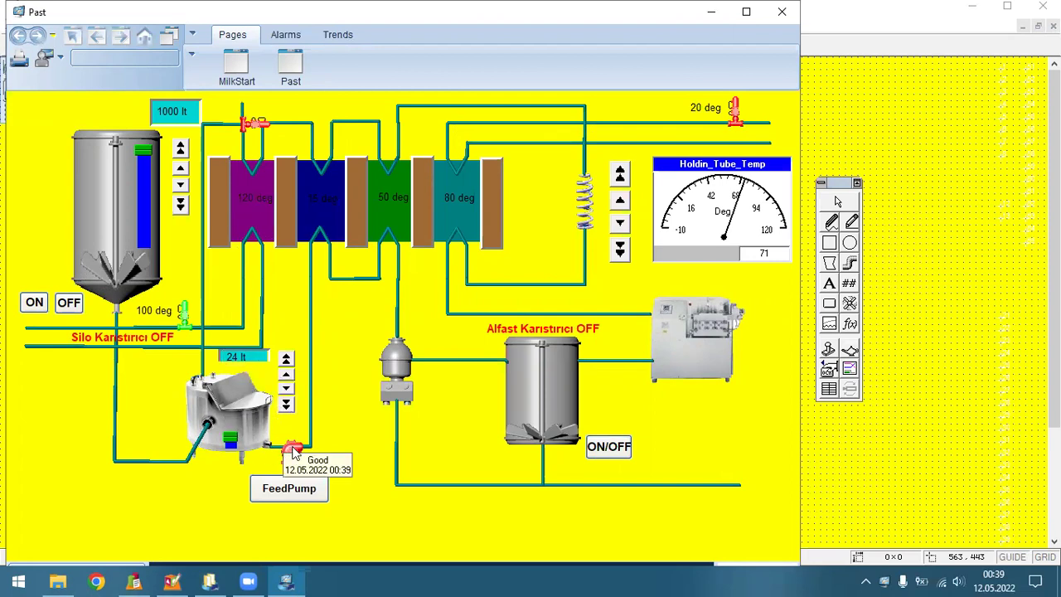
Test the OFF and ON commands of the valve below the silo in its popup, and close the popup and the runtime.
{"action": "left_click", "coordinate": [183, 315]}
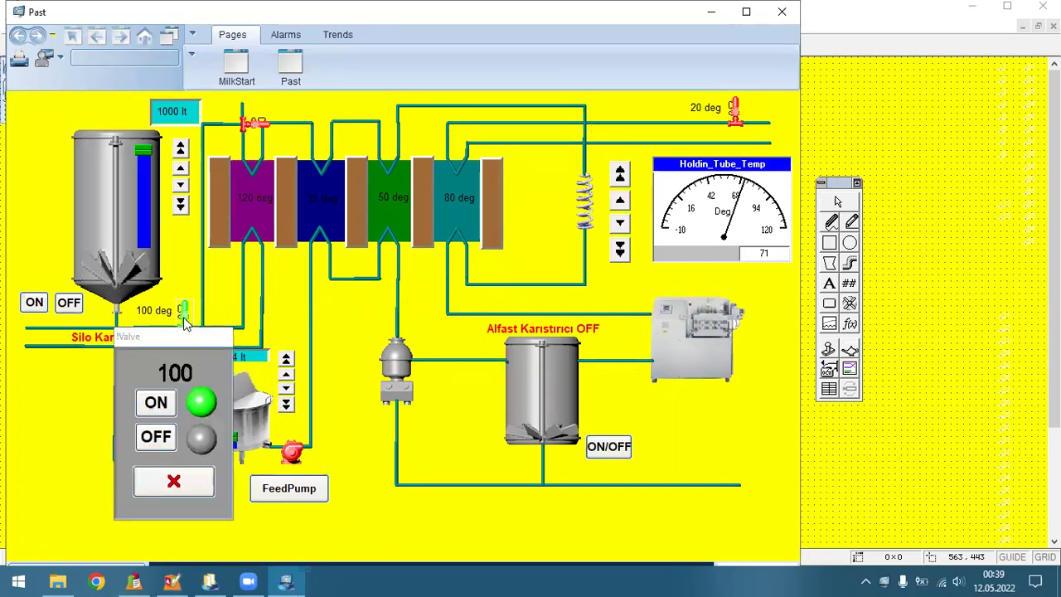
{"action": "left_click", "coordinate": [160, 439]}
{"action": "left_click", "coordinate": [155, 402]}
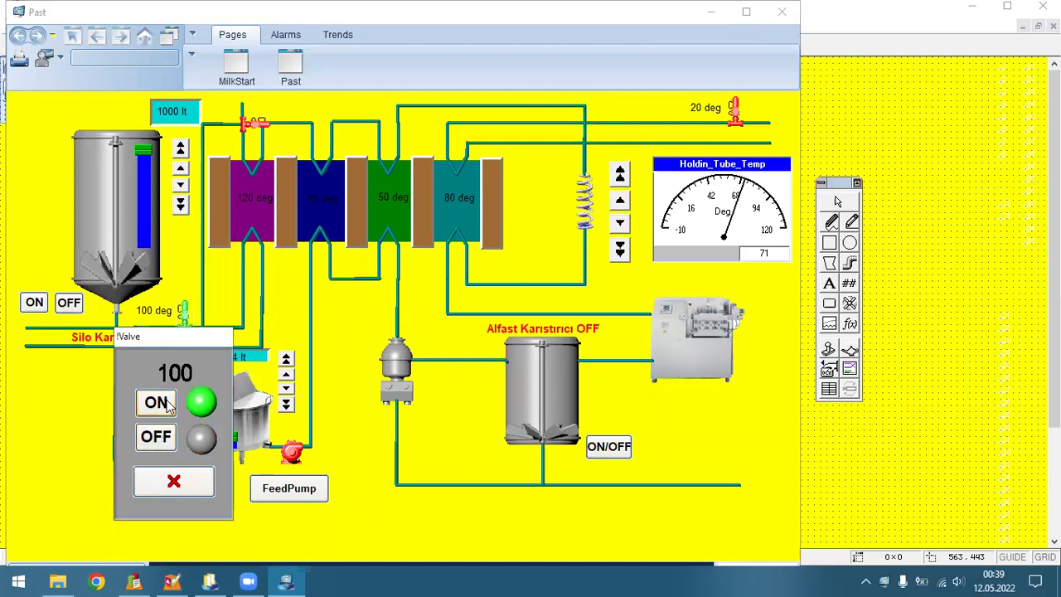
{"action": "left_click", "coordinate": [176, 482]}
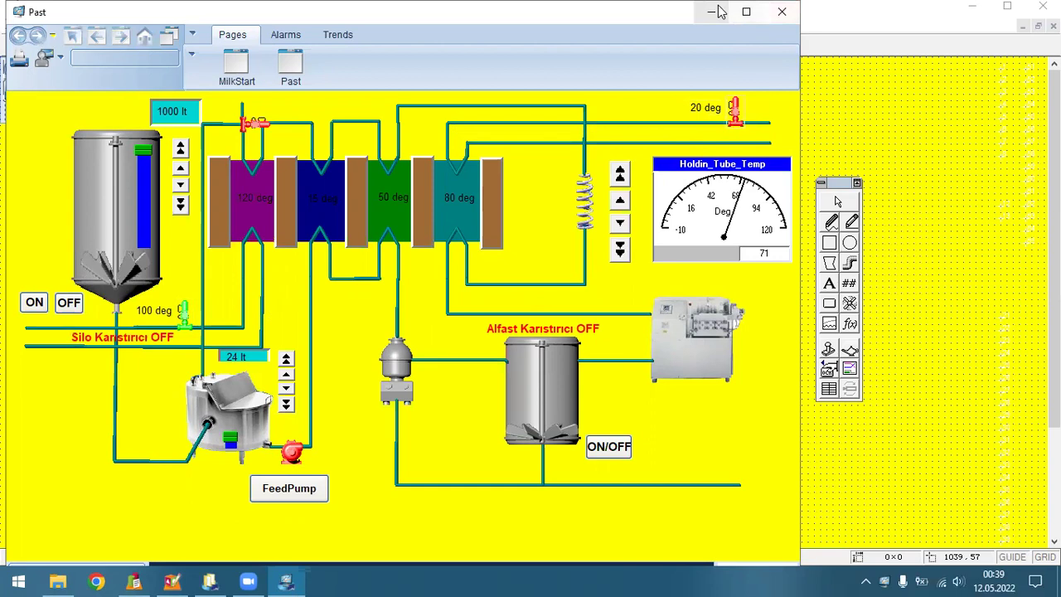
{"action": "left_click", "coordinate": [782, 12]}
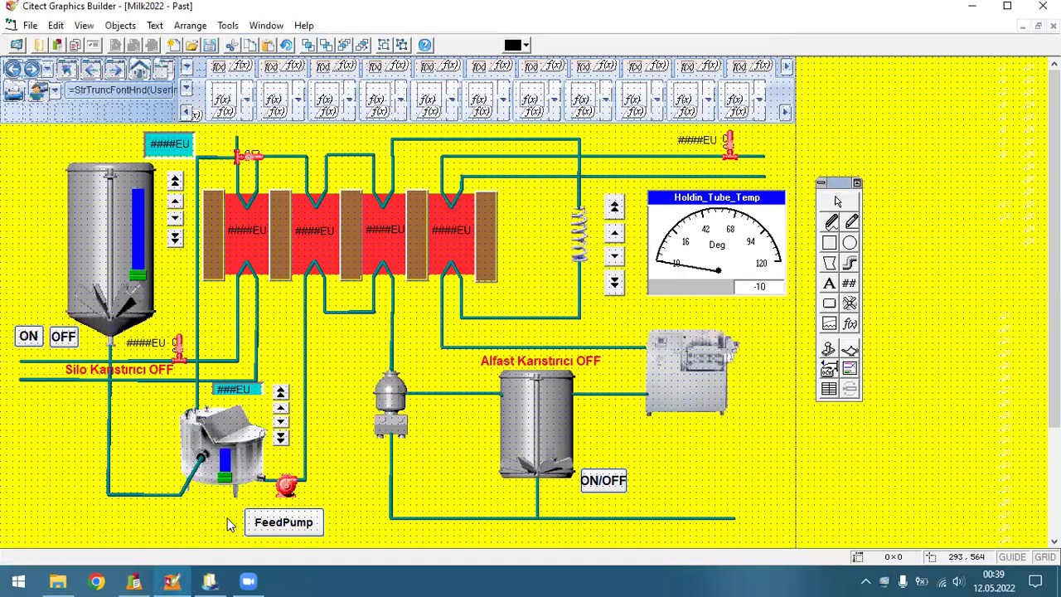
Switch to Citect Explorer and start the Computer Setup Wizard as a Custom Setup for the Milk2022 project.
{"action": "mouse_move", "coordinate": [218, 580]}
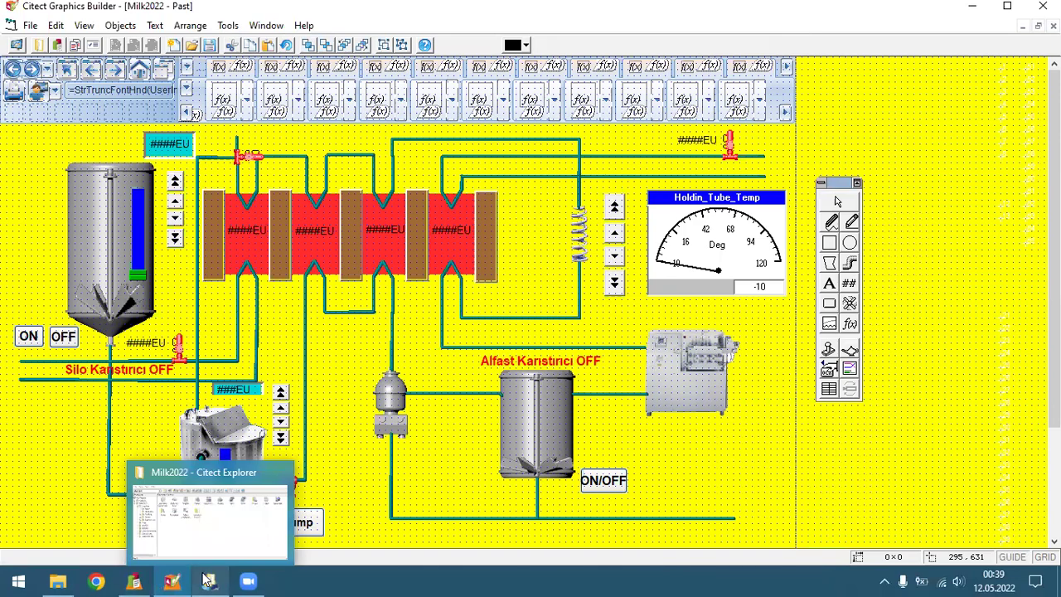
{"action": "left_click", "coordinate": [217, 576]}
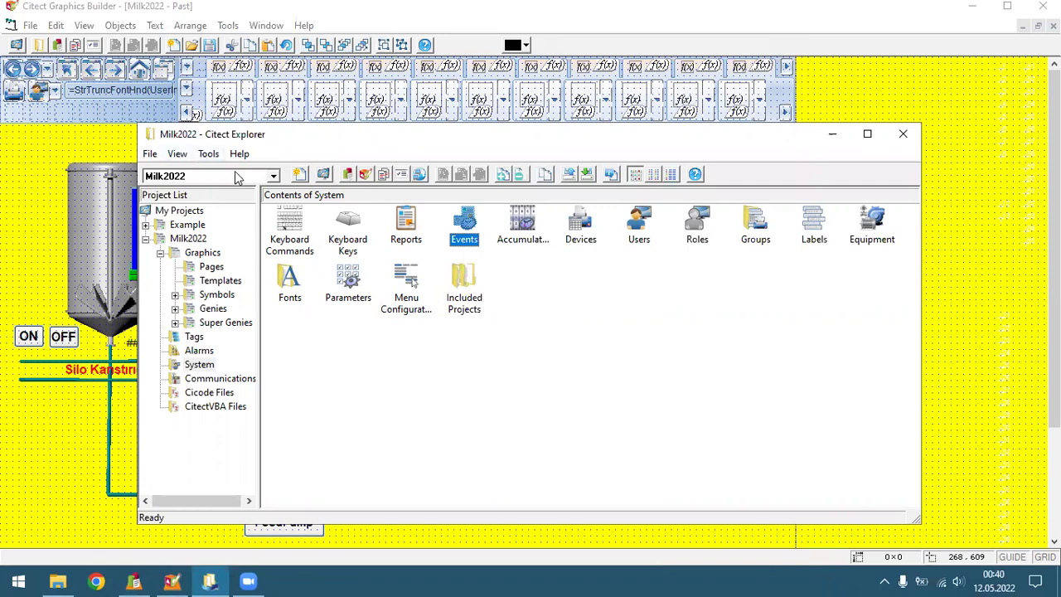
{"action": "left_click", "coordinate": [210, 161]}
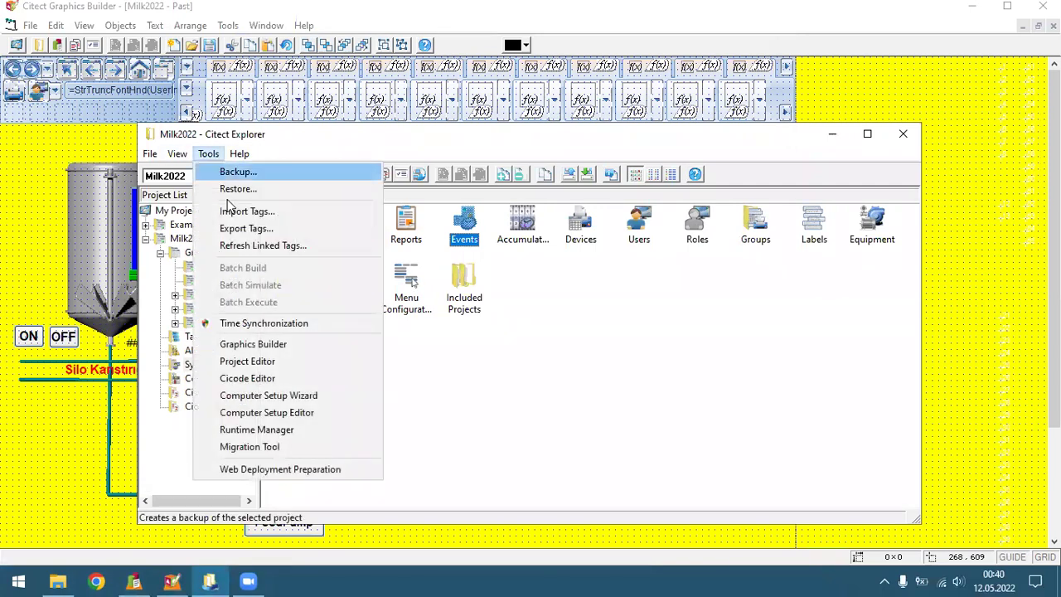
{"action": "left_click", "coordinate": [306, 397]}
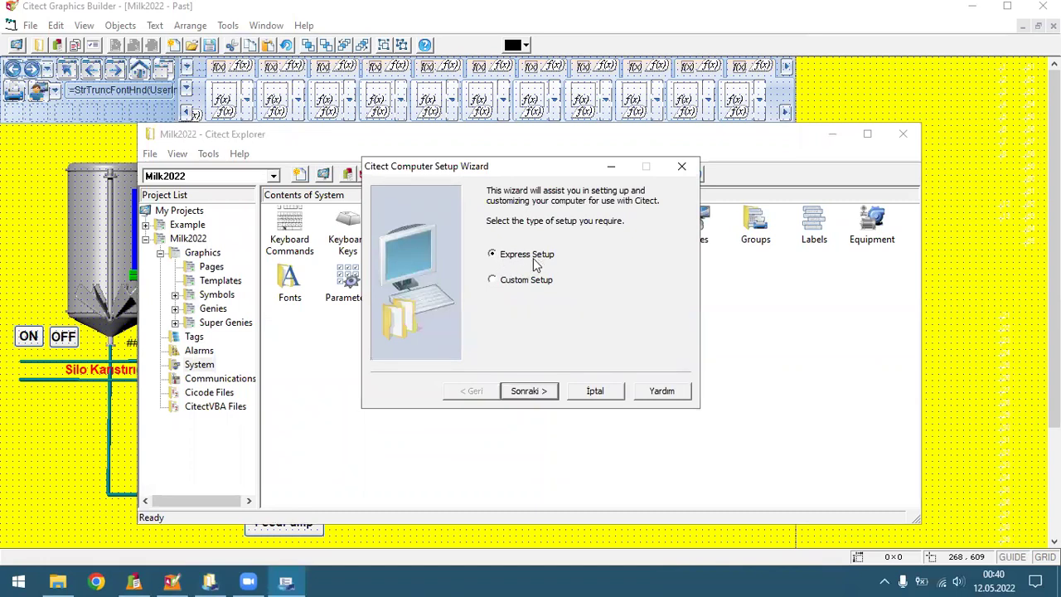
{"action": "left_click", "coordinate": [520, 285]}
{"action": "left_click", "coordinate": [528, 391]}
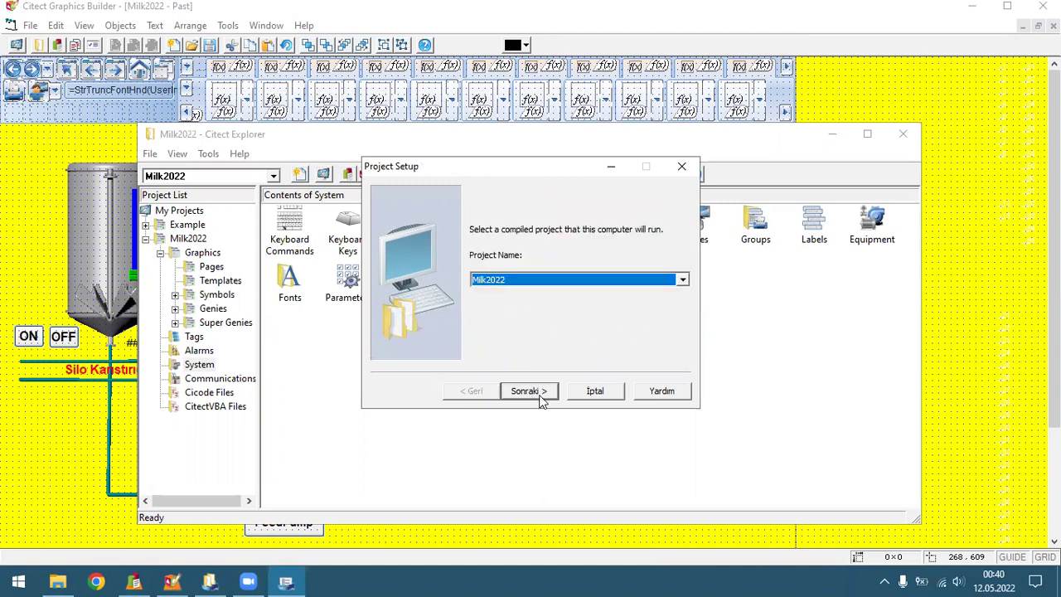
{"action": "left_click", "coordinate": [528, 392]}
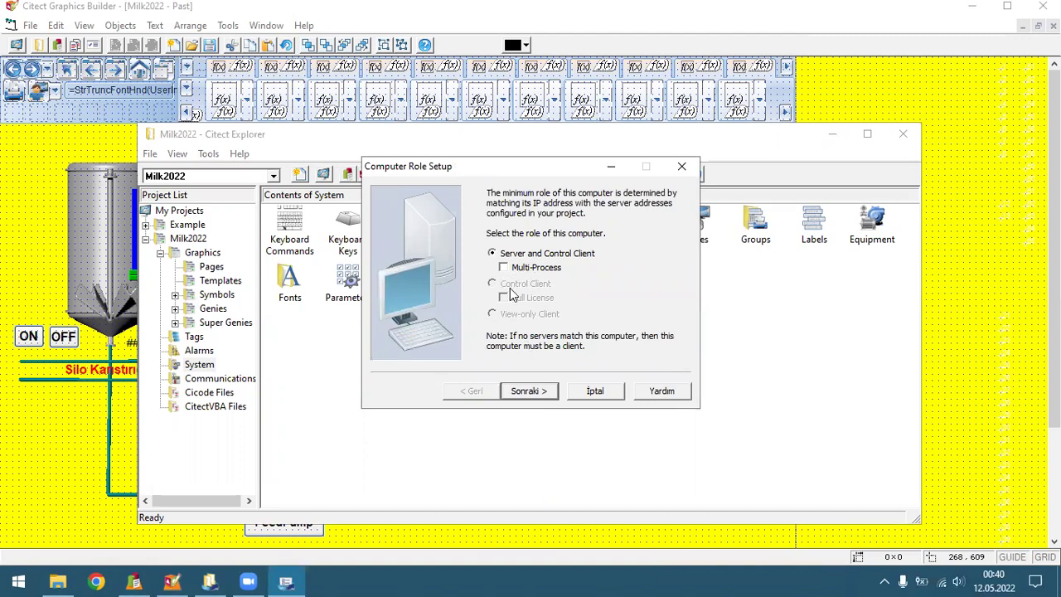
Accept the Server and Control Client role, Stand alone networking, and the existing report, trend and CPU settings in the wizard.
{"action": "left_click", "coordinate": [527, 390]}
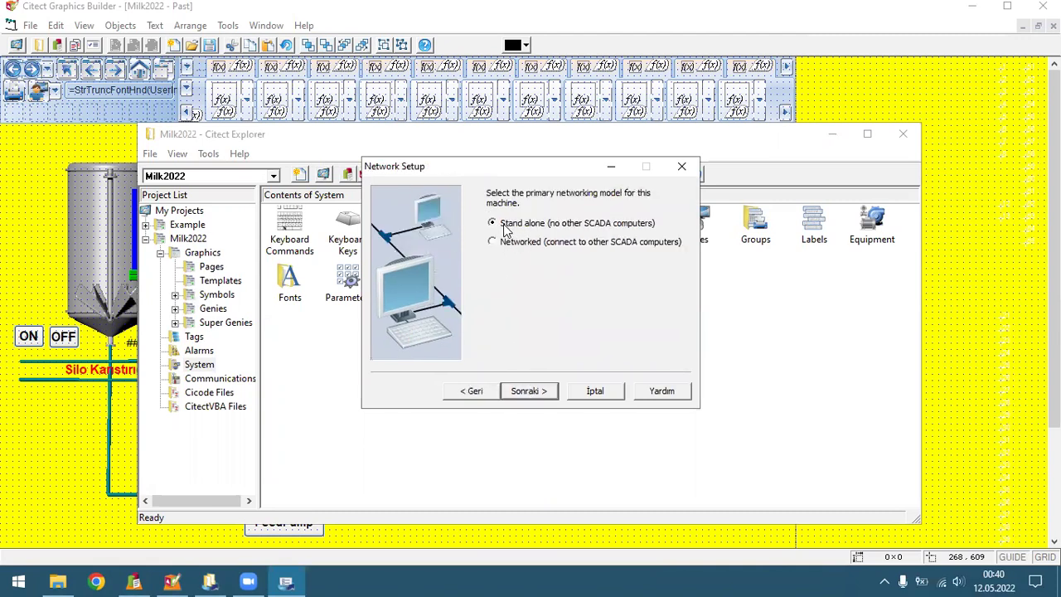
{"action": "left_click", "coordinate": [535, 392]}
{"action": "left_click", "coordinate": [537, 392]}
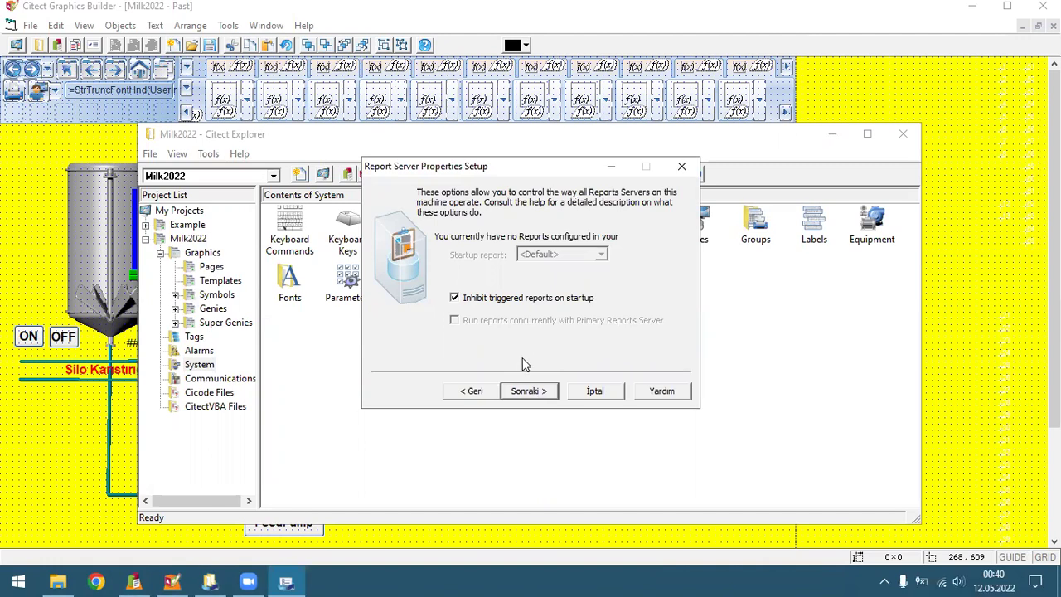
{"action": "left_click", "coordinate": [537, 391]}
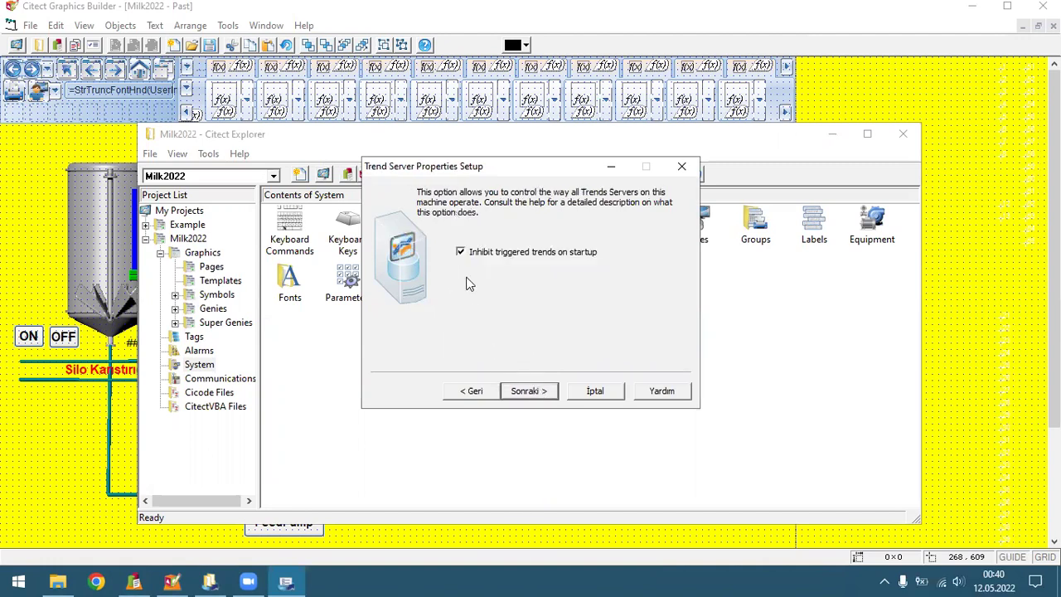
{"action": "left_click", "coordinate": [542, 389]}
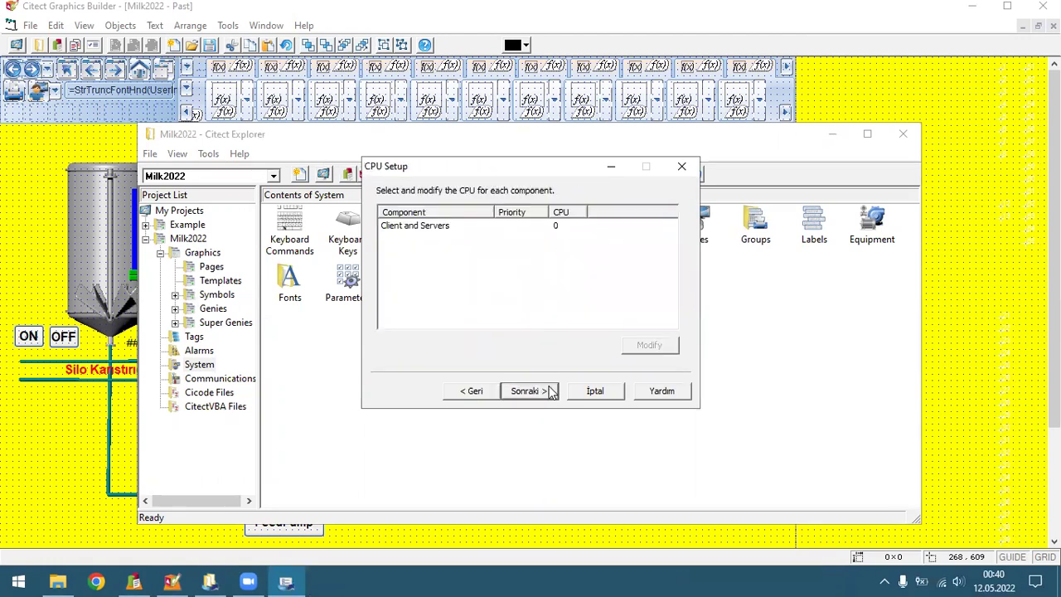
{"action": "left_click", "coordinate": [540, 391]}
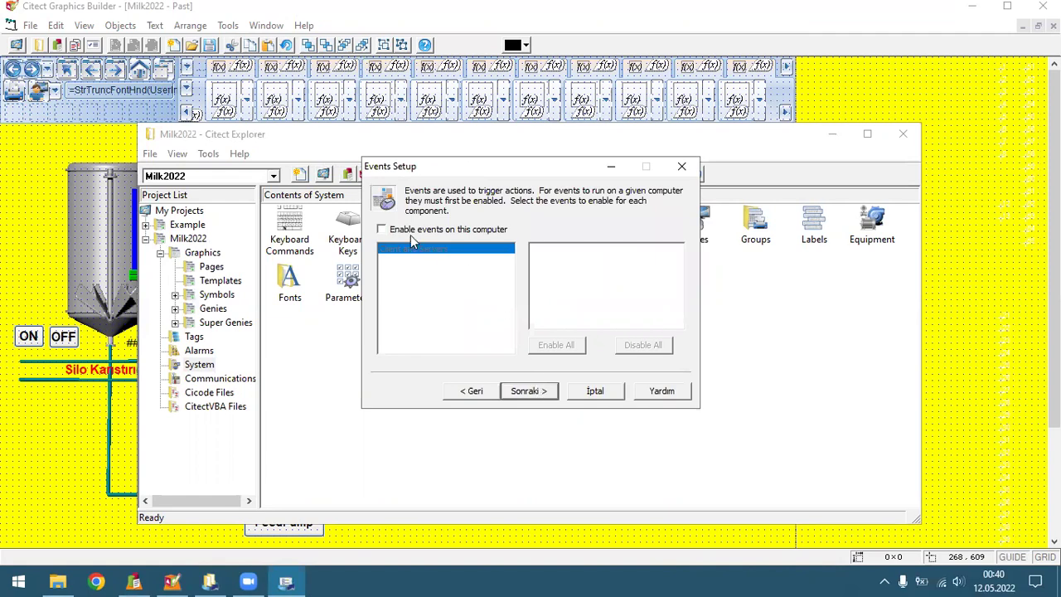
Enable events on this computer and complete the setup wizard, keeping the other settings as they are.
{"action": "left_click", "coordinate": [382, 229]}
{"action": "left_click", "coordinate": [535, 392]}
{"action": "left_click", "coordinate": [543, 397]}
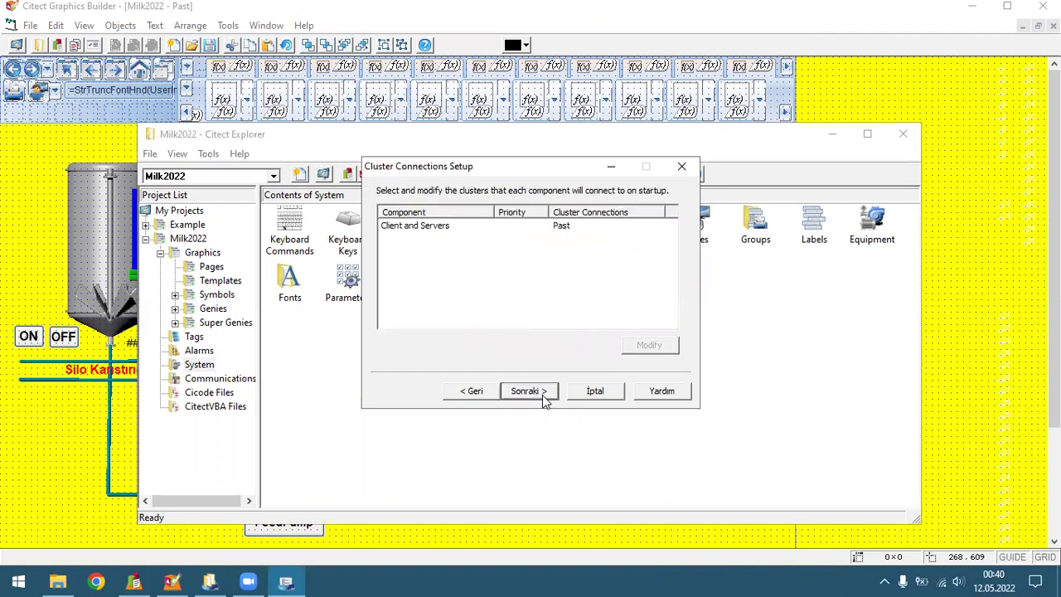
{"action": "left_click", "coordinate": [544, 397]}
{"action": "left_click", "coordinate": [543, 397]}
{"action": "left_click", "coordinate": [544, 397]}
{"action": "left_click", "coordinate": [544, 397]}
{"action": "left_click", "coordinate": [543, 398]}
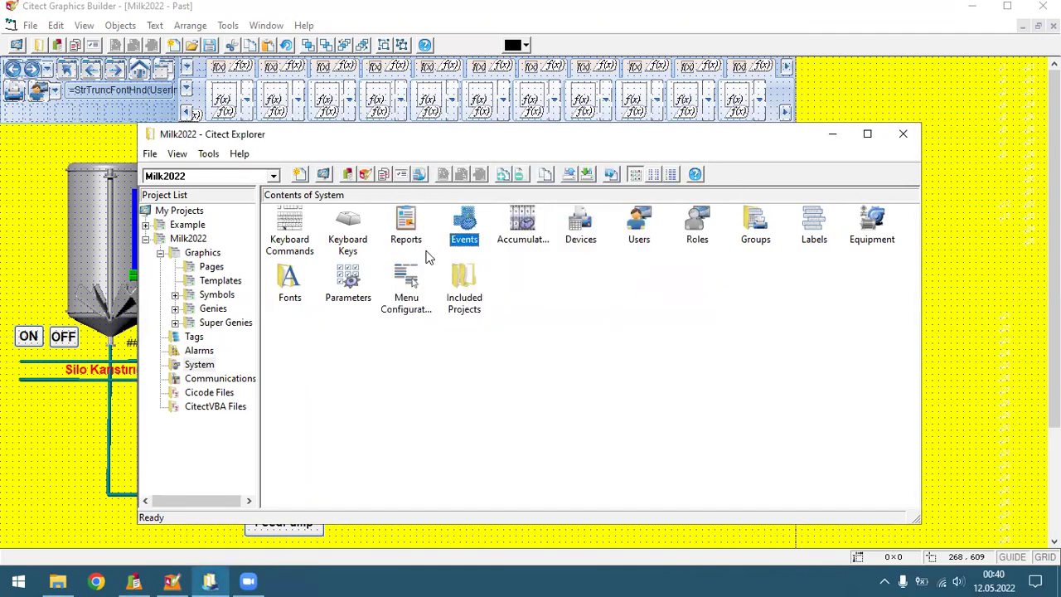
Return to Graphics Builder and save all open pages.
{"action": "left_click", "coordinate": [832, 134]}
{"action": "left_click", "coordinate": [31, 26]}
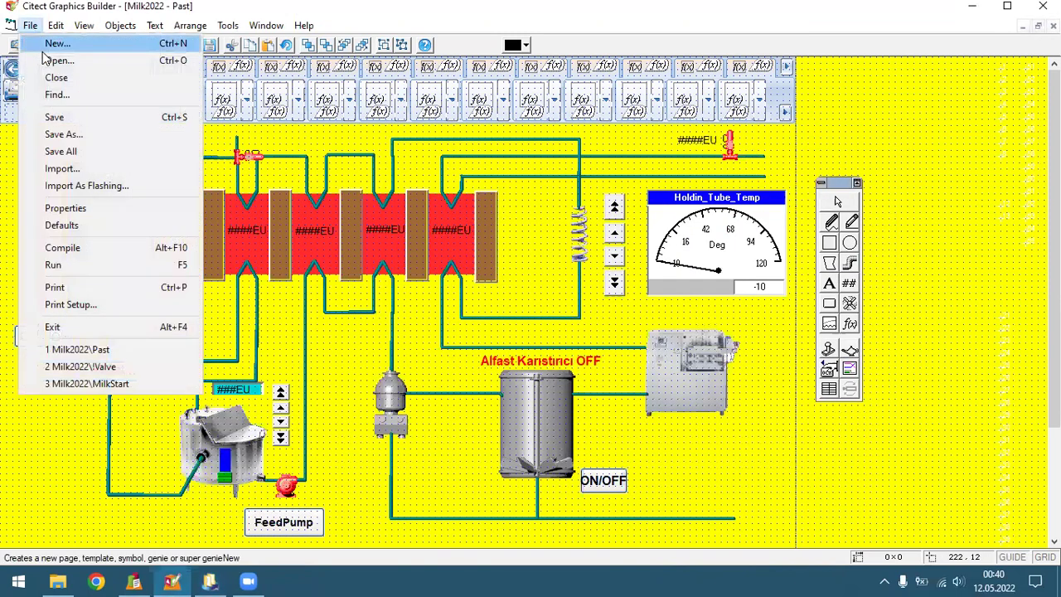
{"action": "left_click", "coordinate": [95, 151]}
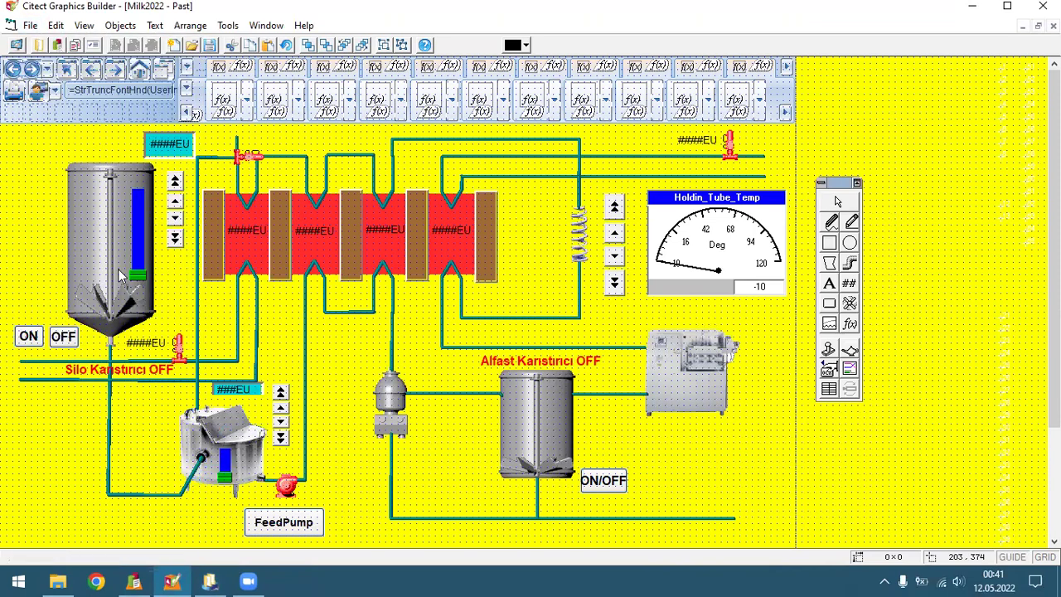
Open the Events form from Citect Explorer and review the Global event records for TIC_P1_PV and TIC_P2_PV.
{"action": "left_click", "coordinate": [210, 580]}
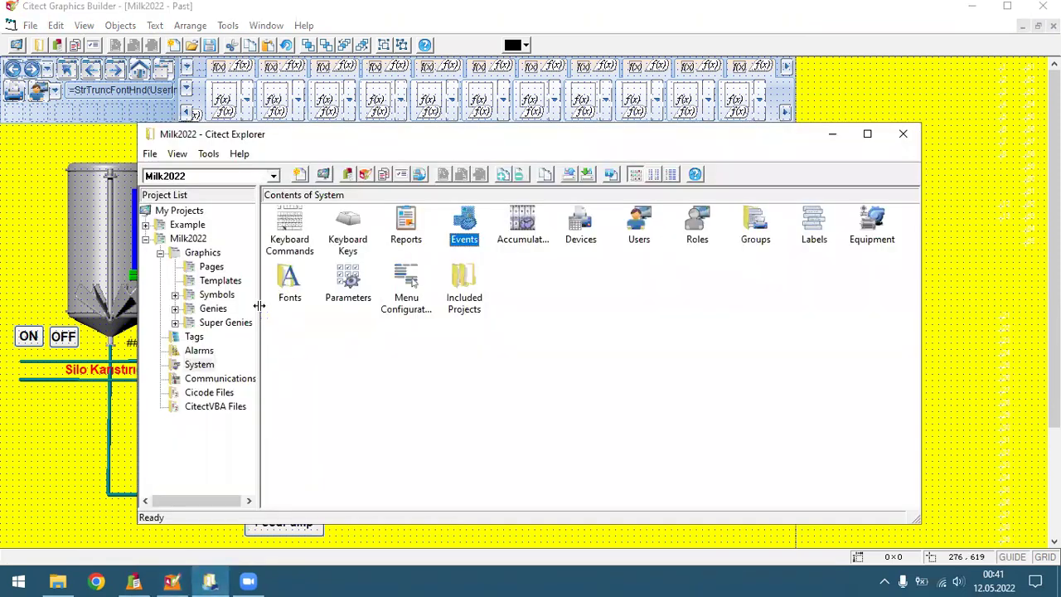
{"action": "double_click", "coordinate": [460, 222]}
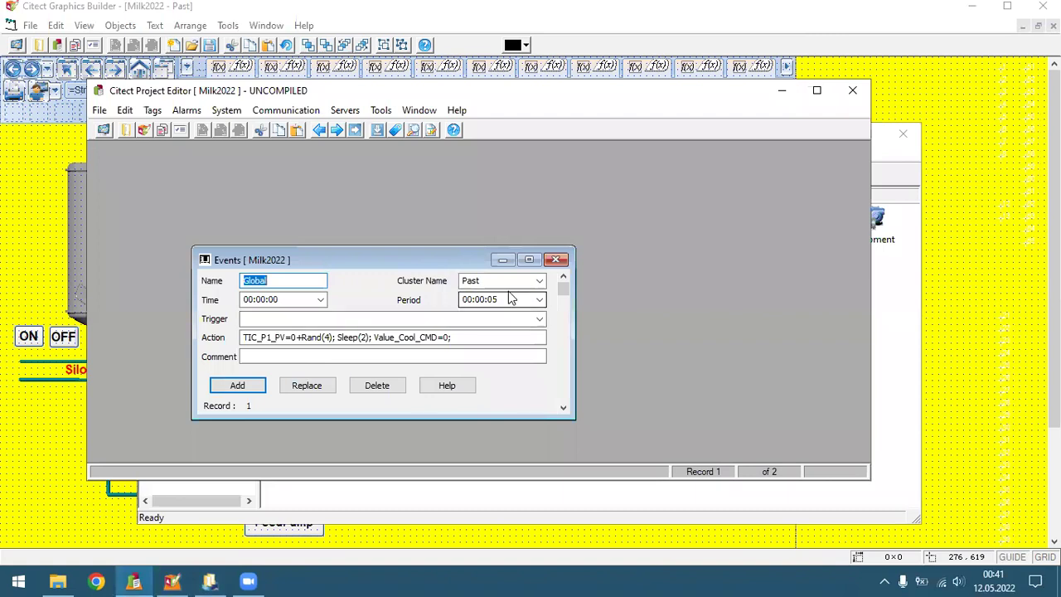
{"action": "left_click", "coordinate": [563, 409]}
{"action": "left_click", "coordinate": [562, 409]}
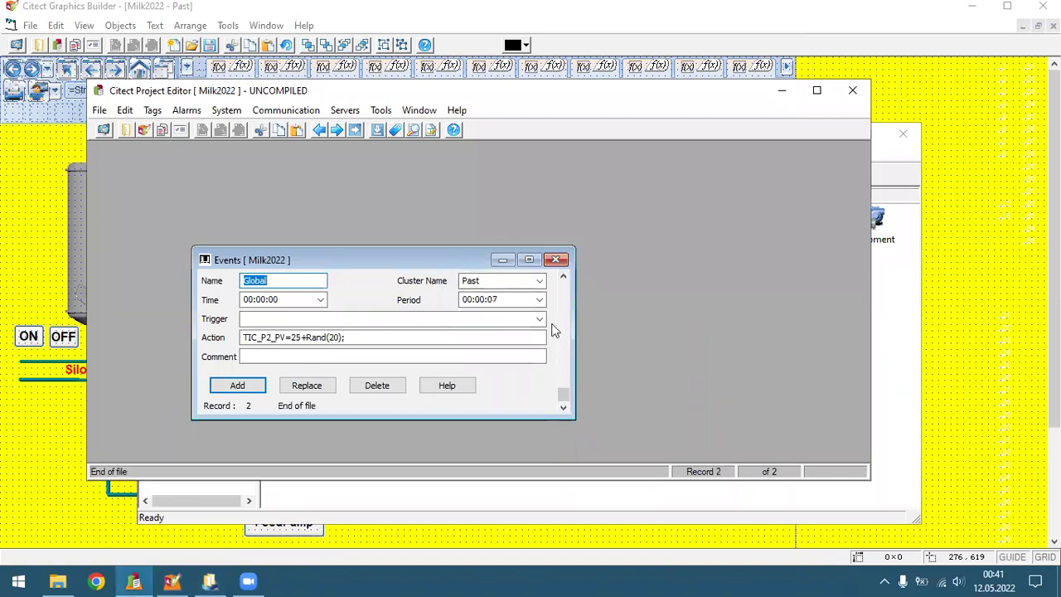
{"action": "left_click", "coordinate": [563, 277]}
{"action": "left_click", "coordinate": [563, 407]}
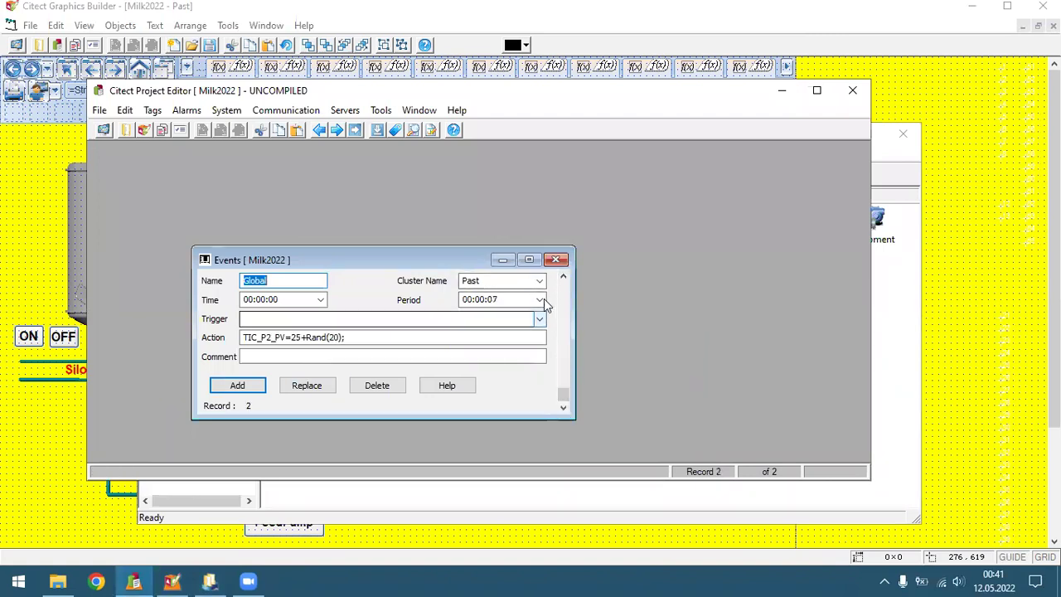
{"action": "left_click", "coordinate": [563, 277]}
Pack the Milk2022 project database and minimize the Project Editor.
{"action": "left_click", "coordinate": [98, 110]}
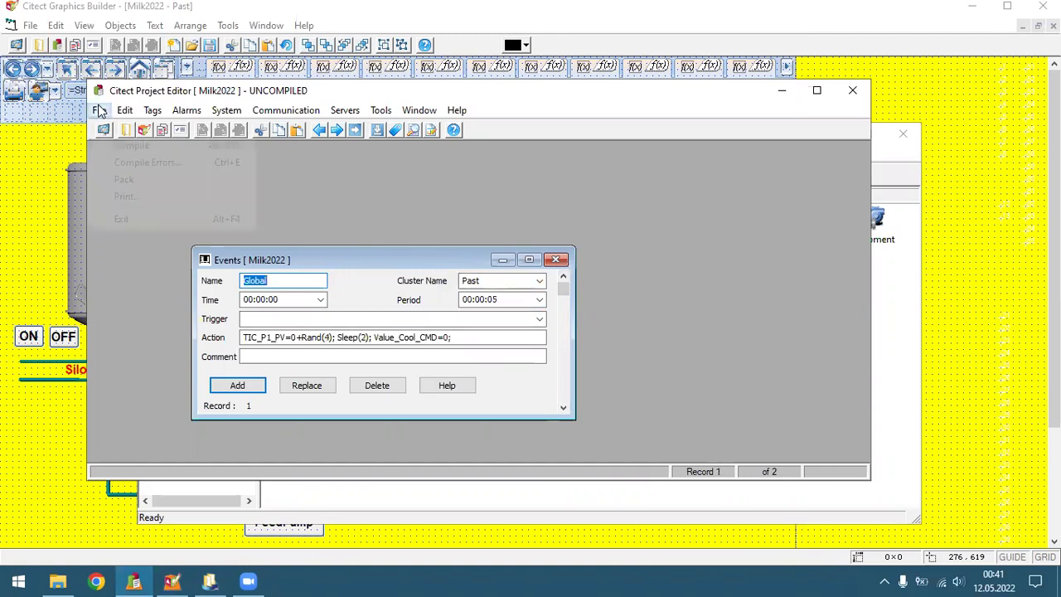
{"action": "left_click", "coordinate": [124, 180]}
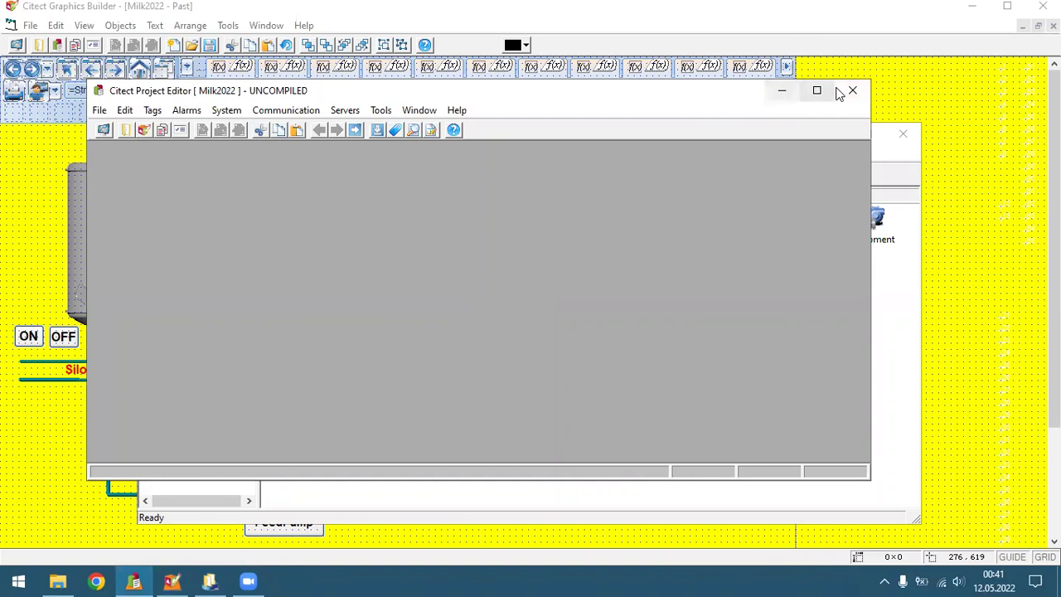
{"action": "left_click", "coordinate": [781, 92]}
Run the project from Graphics Builder, continuing past the incompatible driver warning and accepting demo mode.
{"action": "left_click", "coordinate": [5, 45]}
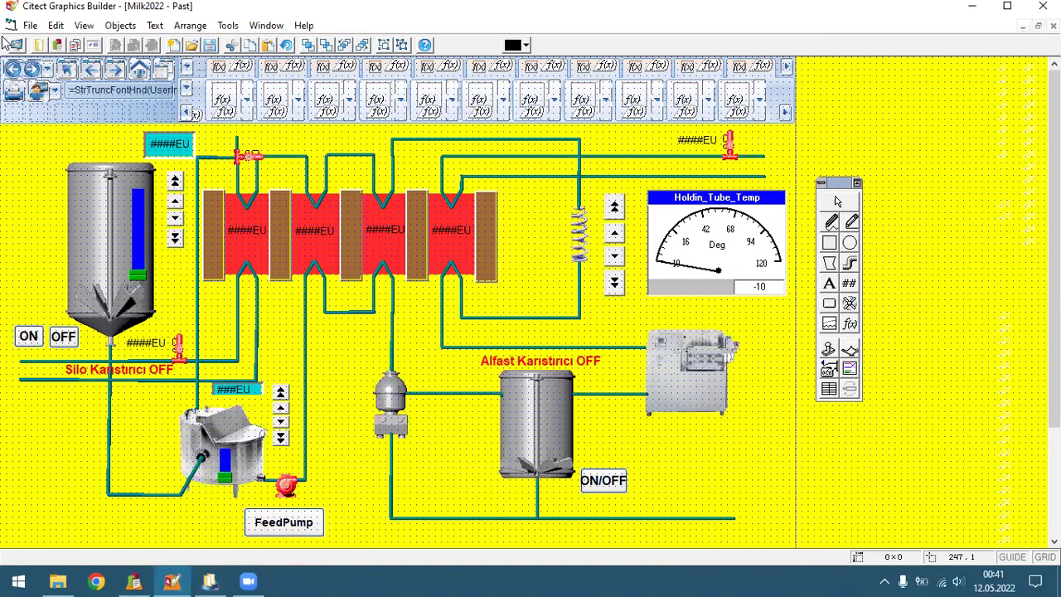
{"action": "left_click", "coordinate": [30, 26]}
{"action": "left_click", "coordinate": [75, 264]}
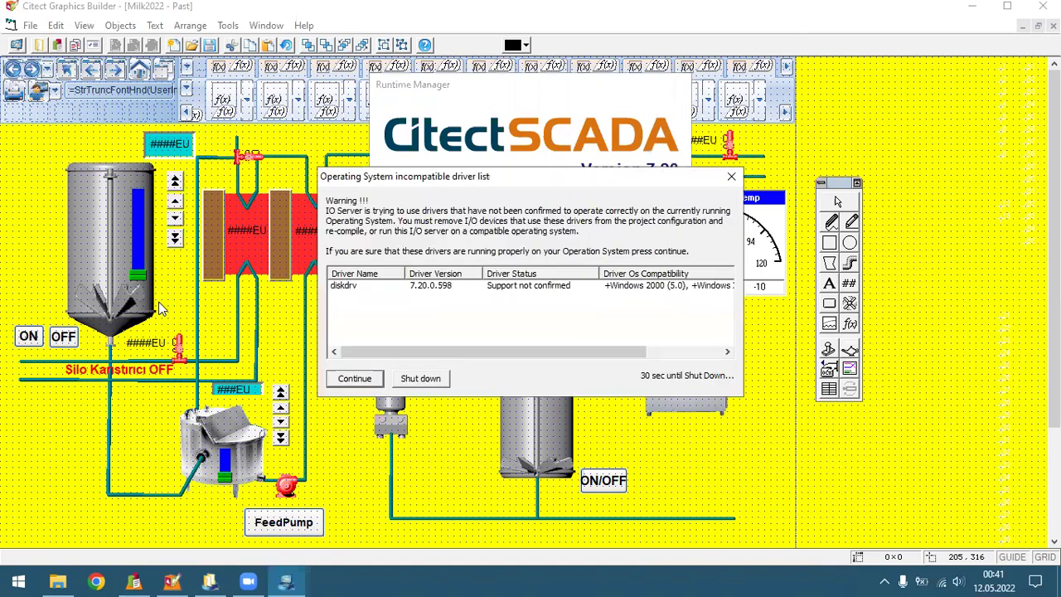
{"action": "left_click", "coordinate": [346, 377]}
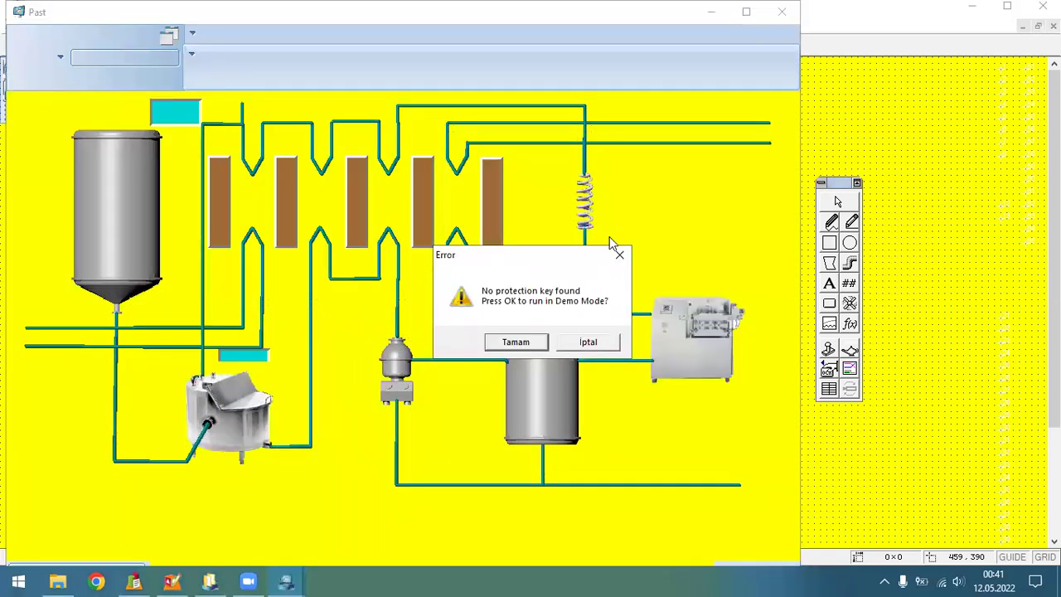
{"action": "left_click", "coordinate": [515, 342]}
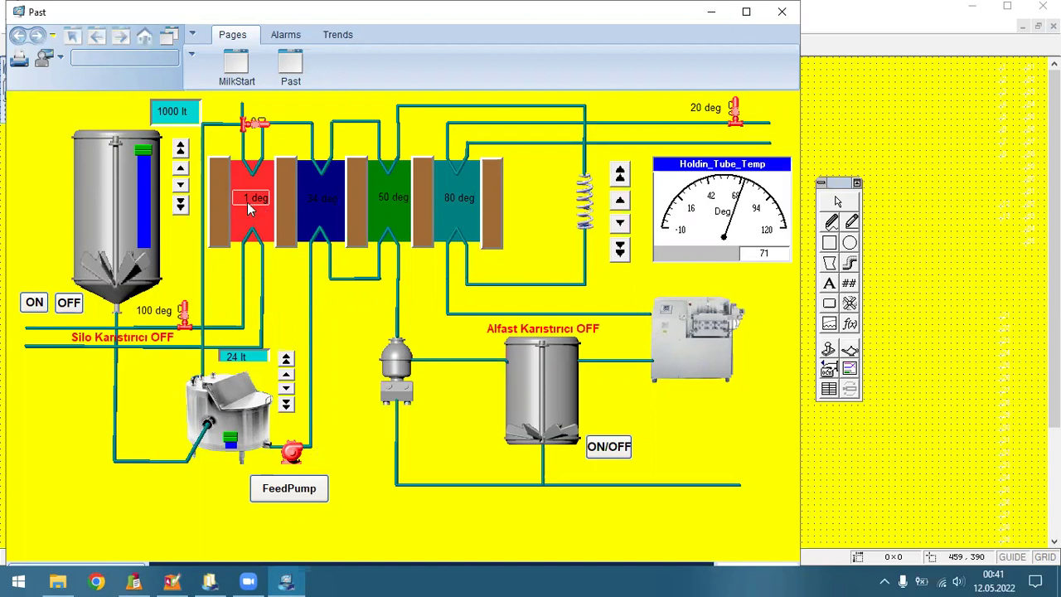
Test the ON command of the 100 deg valve twice in its popup, and close the popup and the runtime.
{"action": "mouse_move", "coordinate": [250, 208]}
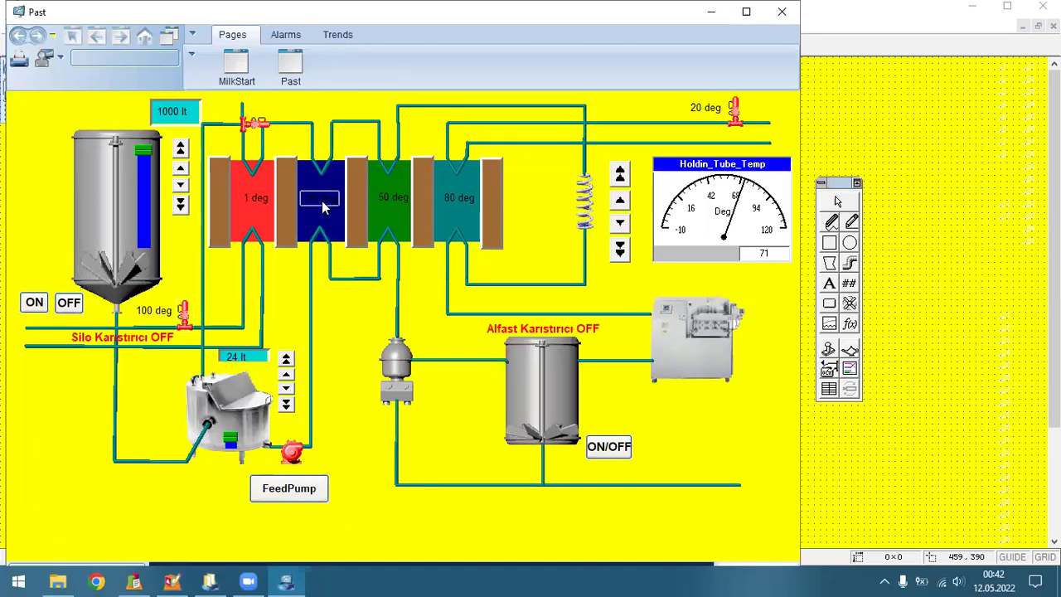
{"action": "mouse_move", "coordinate": [323, 208]}
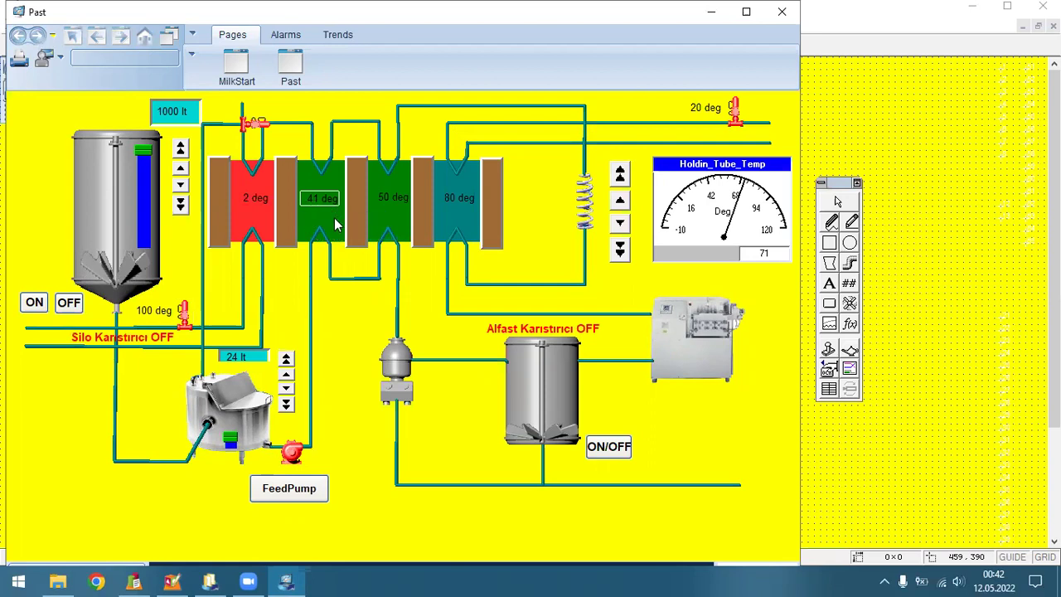
{"action": "left_click", "coordinate": [184, 315]}
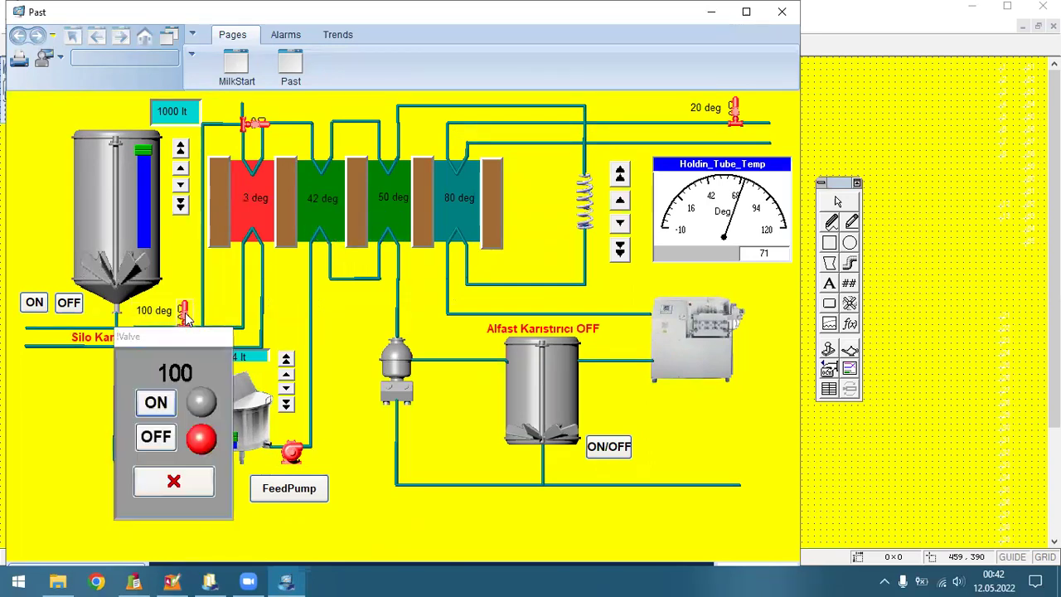
{"action": "left_click", "coordinate": [157, 402]}
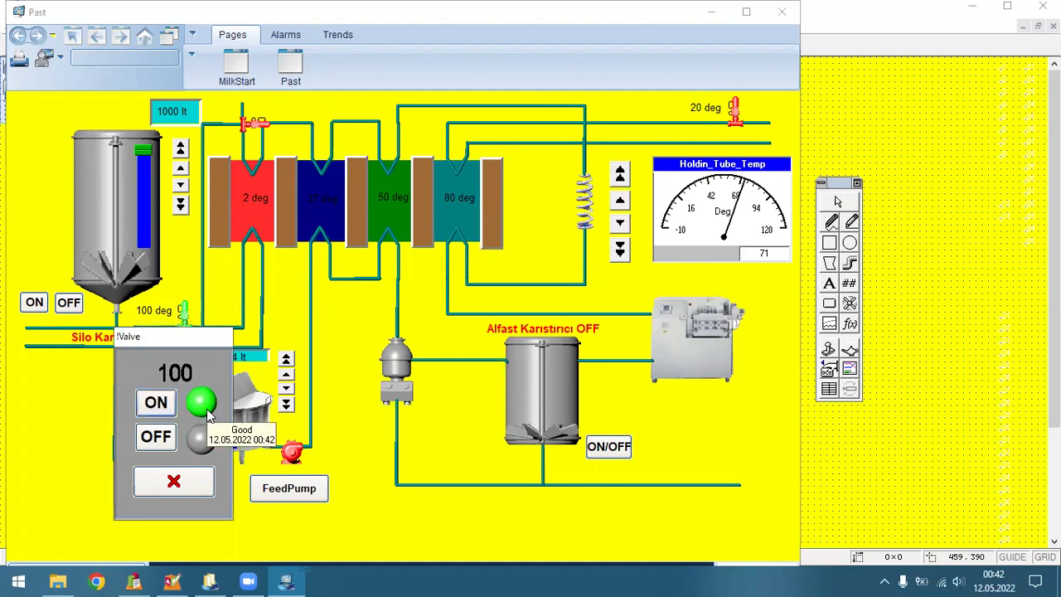
{"action": "left_click", "coordinate": [157, 404]}
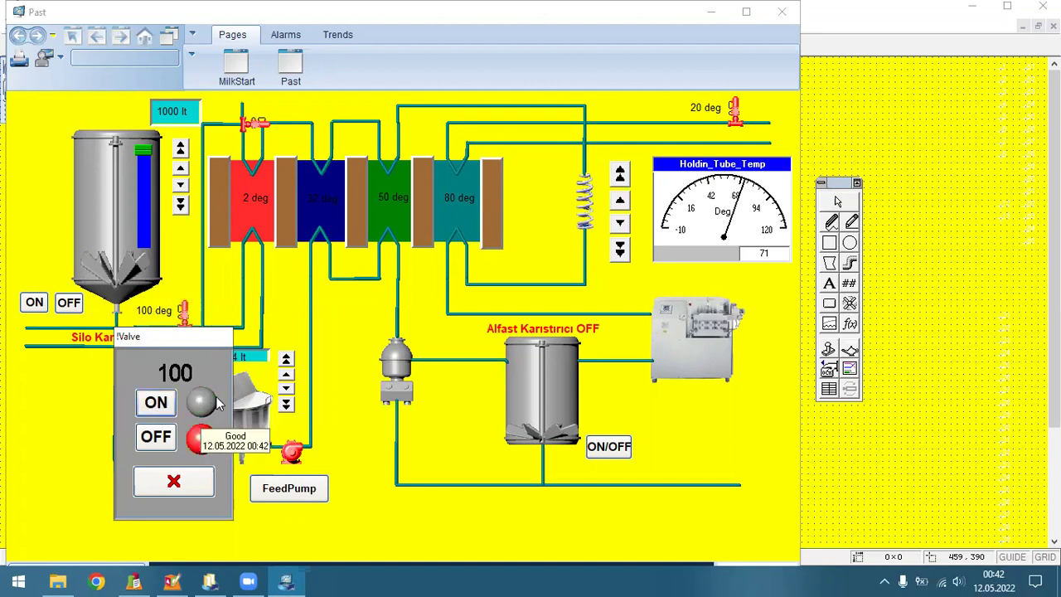
{"action": "left_click", "coordinate": [199, 485]}
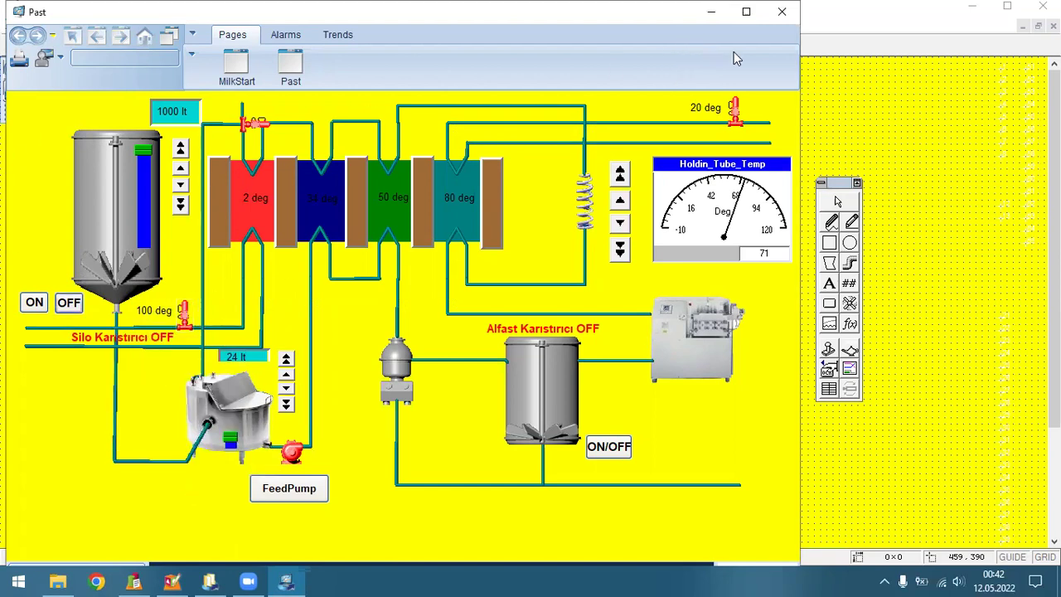
{"action": "left_click", "coordinate": [781, 12]}
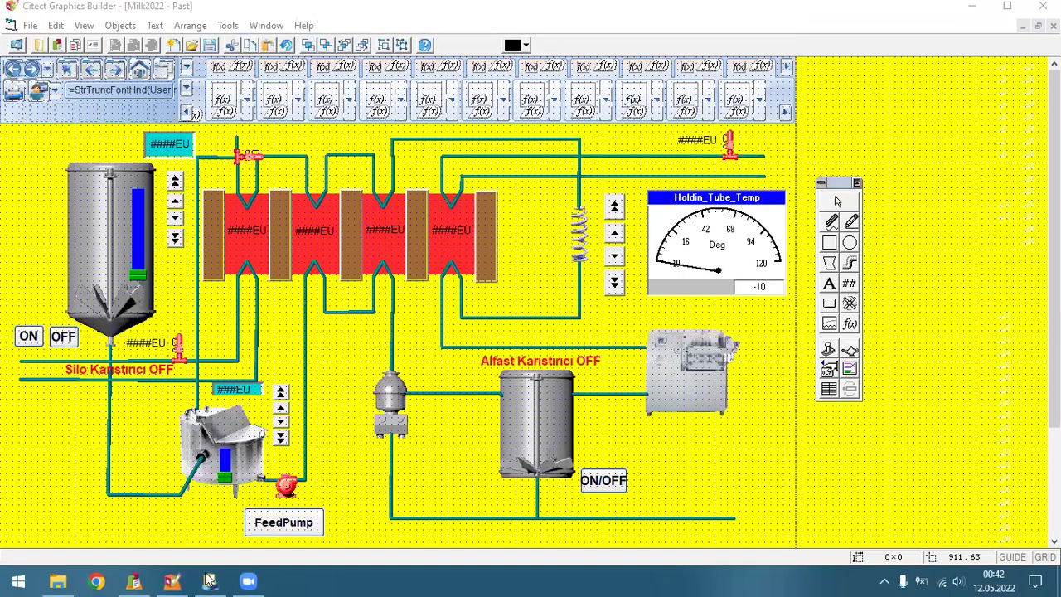
Open the Events form from Citect Explorer and go to the TIC_P2_PV event record.
{"action": "left_click", "coordinate": [212, 580]}
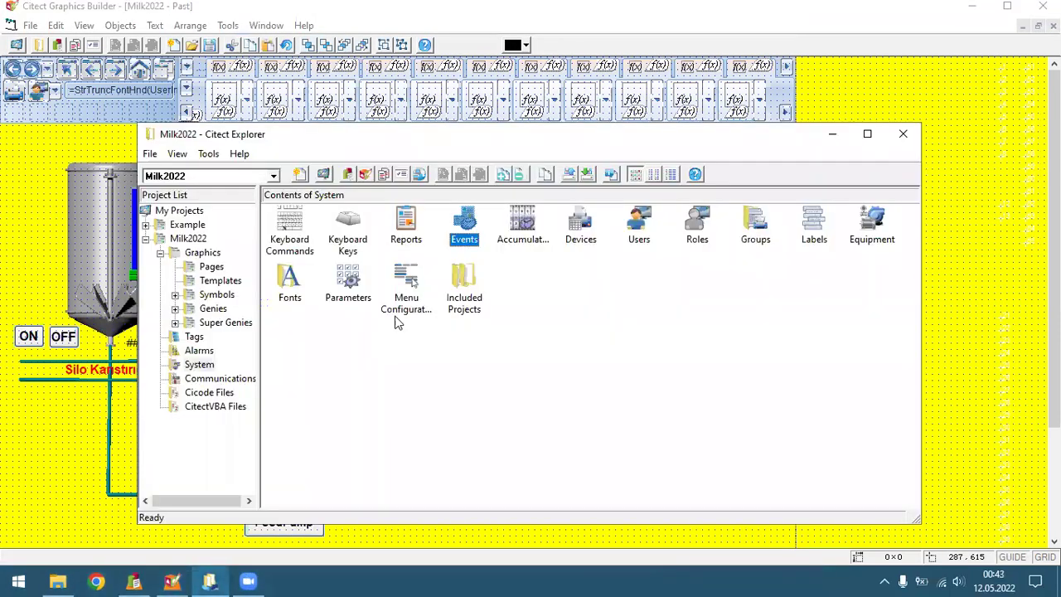
{"action": "double_click", "coordinate": [467, 224]}
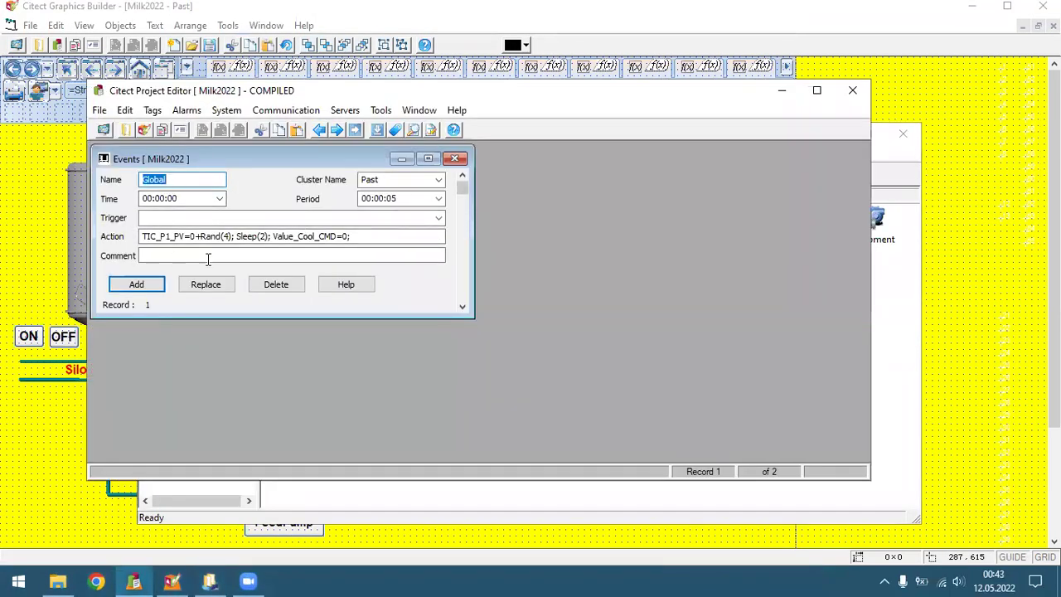
{"action": "scroll", "coordinate": [456, 289], "scroll_direction": "down", "scroll_amount": 1}
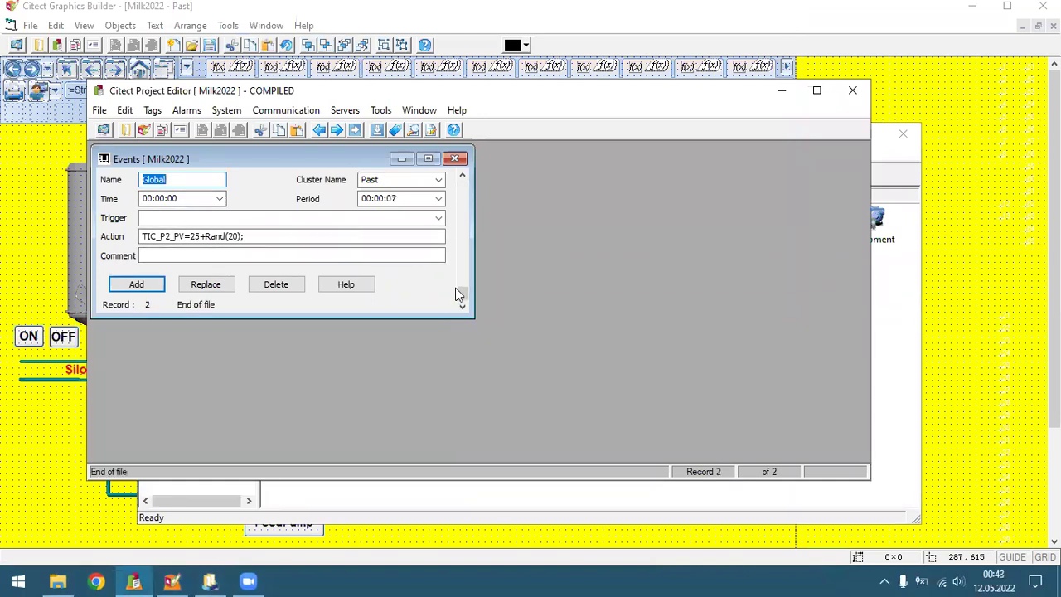
Add a Global event record with the action TIC_P3_PV=55+Rand(20); and a period of 00:00:05.
{"action": "left_click", "coordinate": [171, 236]}
{"action": "key", "text": "BackSpace"}
{"action": "type", "text": "3"}
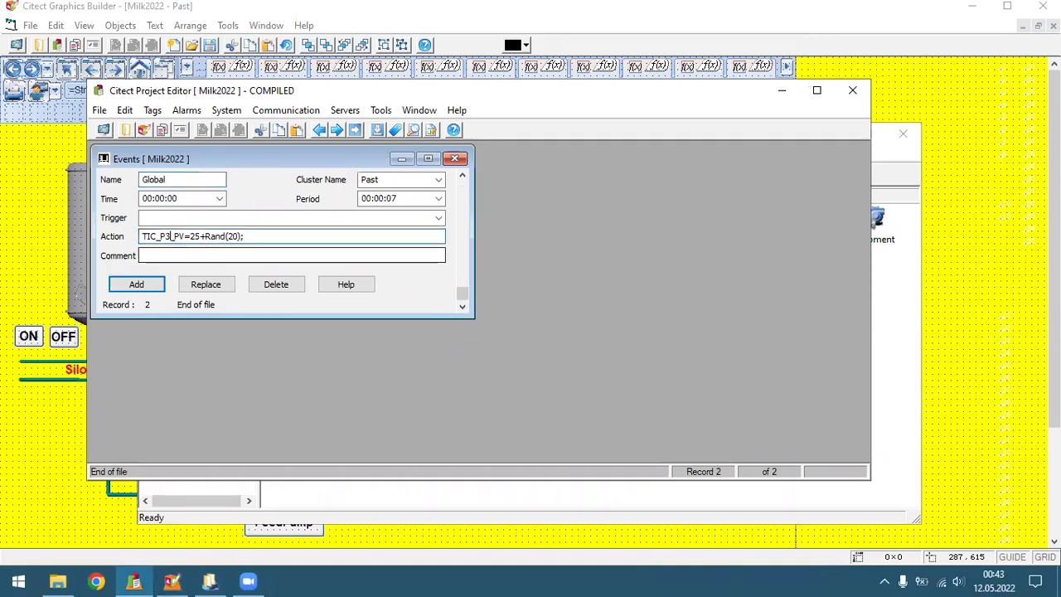
{"action": "left_click", "coordinate": [193, 236]}
{"action": "key", "text": "BackSpace"}
{"action": "type", "text": "5"}
{"action": "left_click", "coordinate": [422, 198]}
{"action": "left_click", "coordinate": [421, 197]}
{"action": "key", "text": "BackSpace"}
{"action": "type", "text": "5"}
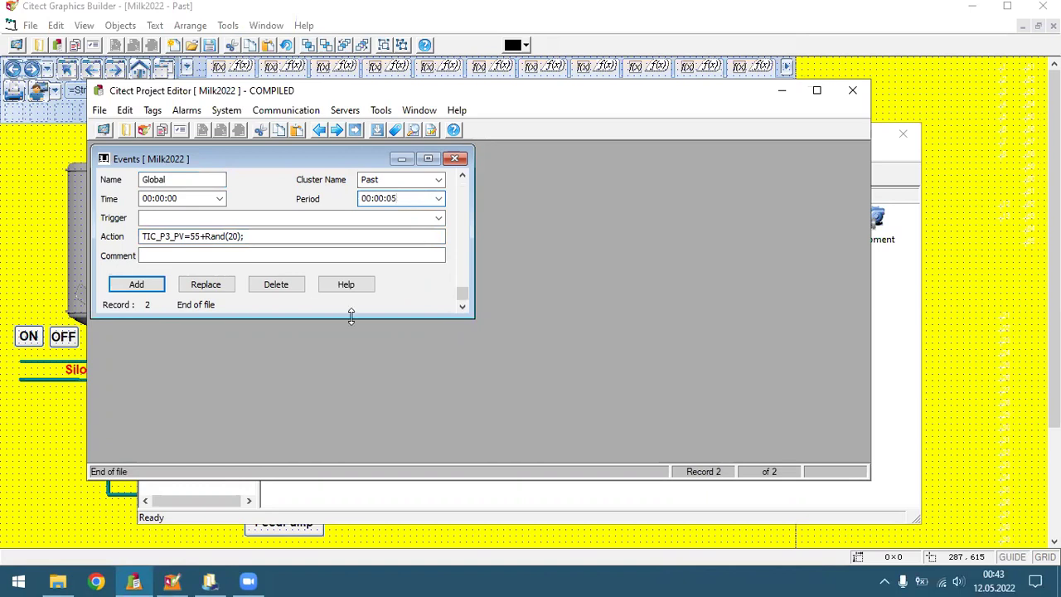
{"action": "left_click", "coordinate": [147, 284]}
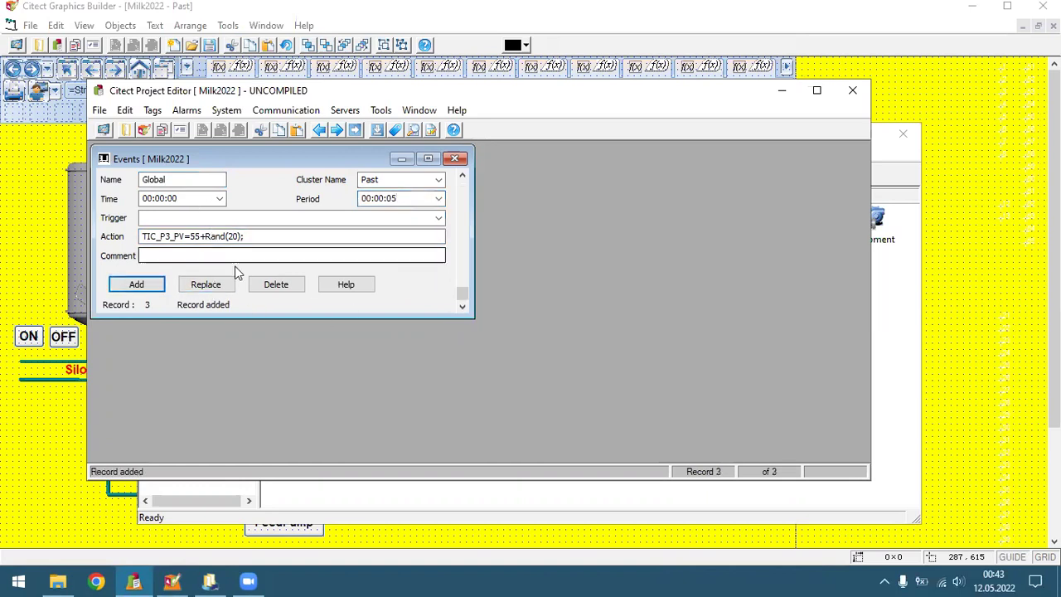
Edit the event action to TIC_P4_PV=70+Rand(10); without a valve command.
{"action": "left_click", "coordinate": [167, 238]}
{"action": "key", "text": "BackSpace"}
{"action": "type", "text": "3"}
{"action": "key", "text": "BackSpace"}
{"action": "type", "text": "4"}
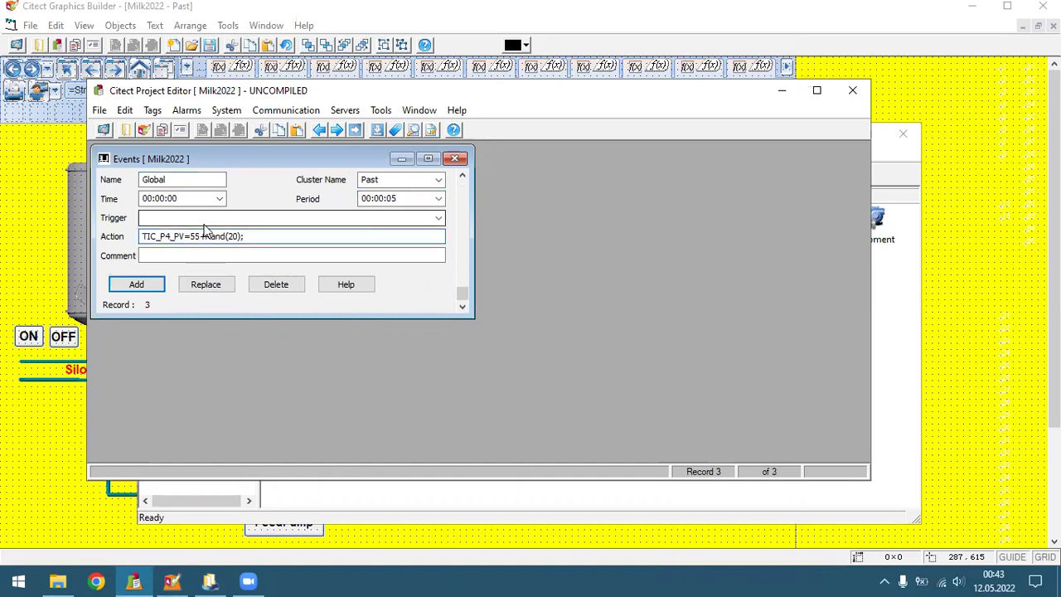
{"action": "left_click", "coordinate": [208, 237]}
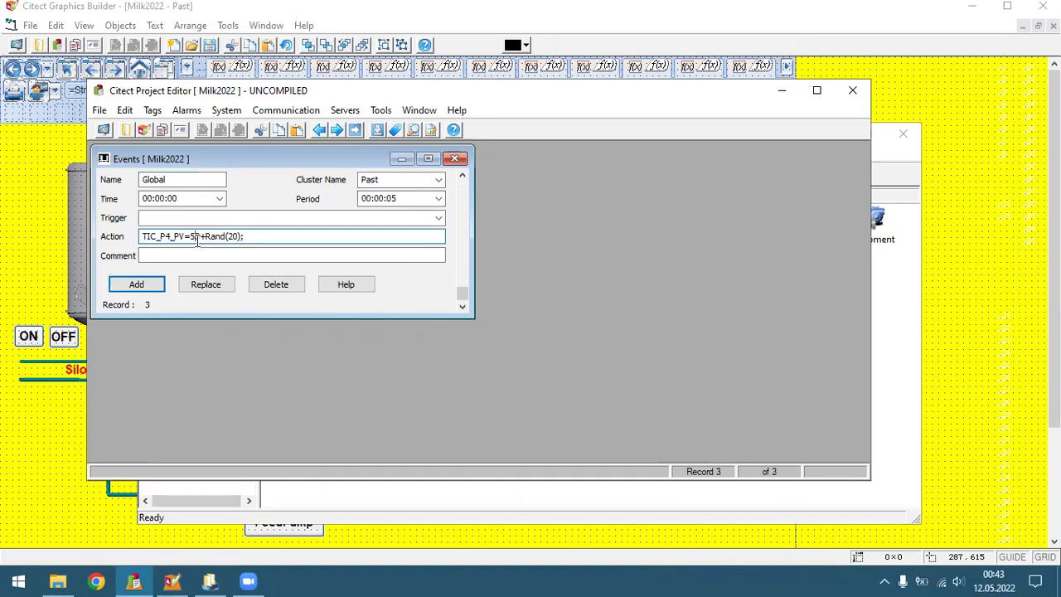
{"action": "key", "text": "BackSpace"}
{"action": "key", "text": "BackSpace"}
{"action": "type", "text": "70"}
{"action": "key", "text": "End"}
{"action": "key", "text": "BackSpace"}
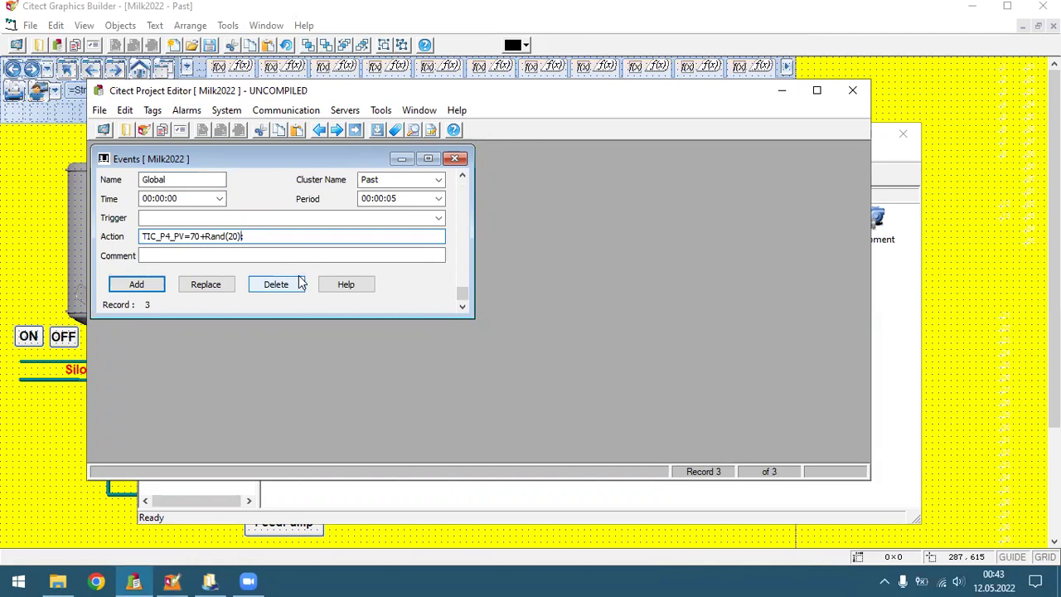
{"action": "key", "text": "Left"}
{"action": "key", "text": "BackSpace"}
{"action": "key", "text": "BackSpace"}
{"action": "type", "text": "10"}
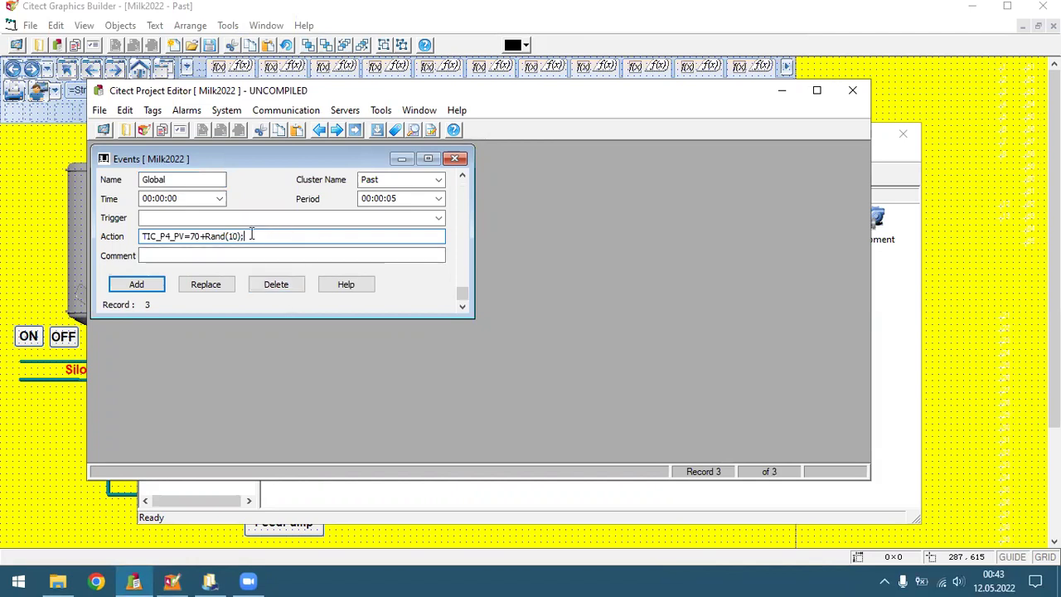
Replace the action with the TIC_P1_PV expression, adapted to TIC_P4_PV=70+Rand(10); Sleep(2); Value_Cool_CMD=0;.
{"action": "left_click_drag", "start_coordinate": [252, 235], "coordinate": [98, 242]}
{"action": "type", "text": "TIC_P1_PV=0+Rand(4); Sleep(2); Value_Cool_CMD=0;"}
{"action": "left_click", "coordinate": [170, 236]}
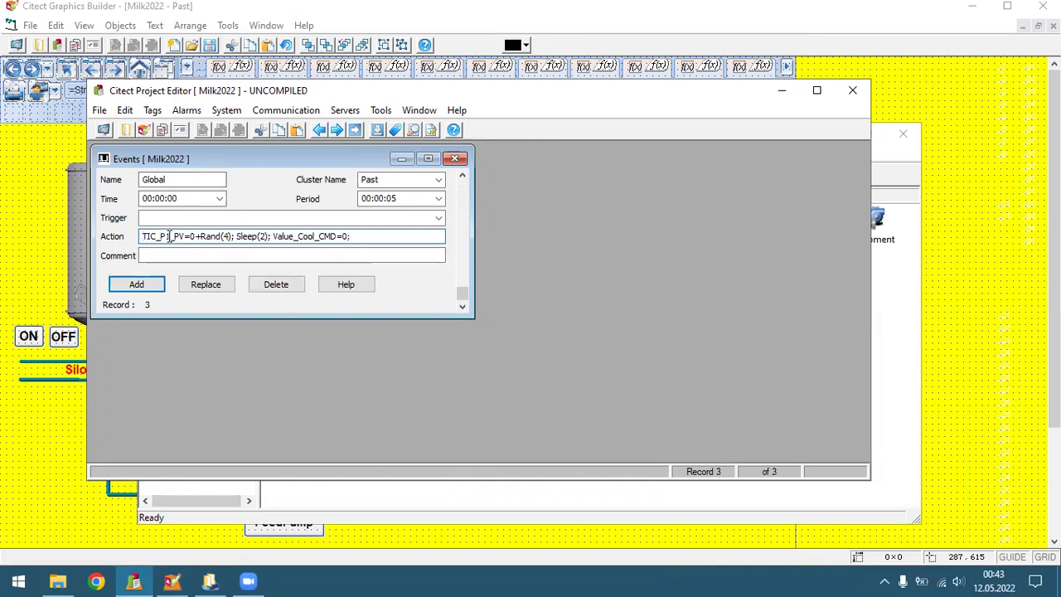
{"action": "key", "text": "BackSpace"}
{"action": "type", "text": "4"}
{"action": "left_click", "coordinate": [196, 237]}
{"action": "key", "text": "BackSpace"}
{"action": "type", "text": "70"}
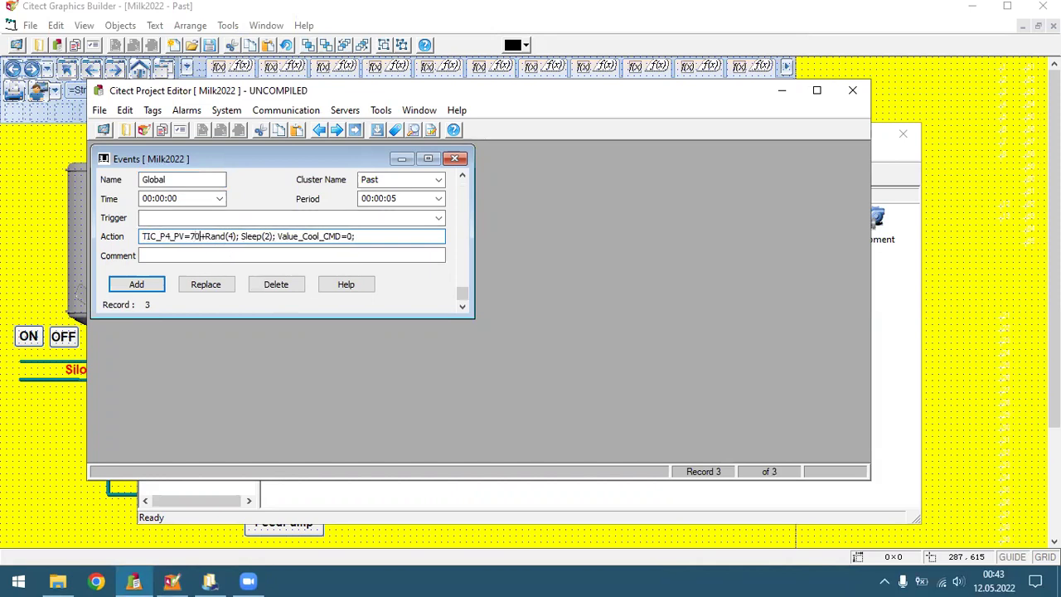
{"action": "left_click", "coordinate": [233, 236]}
{"action": "key", "text": "BackSpace"}
{"action": "type", "text": "10"}
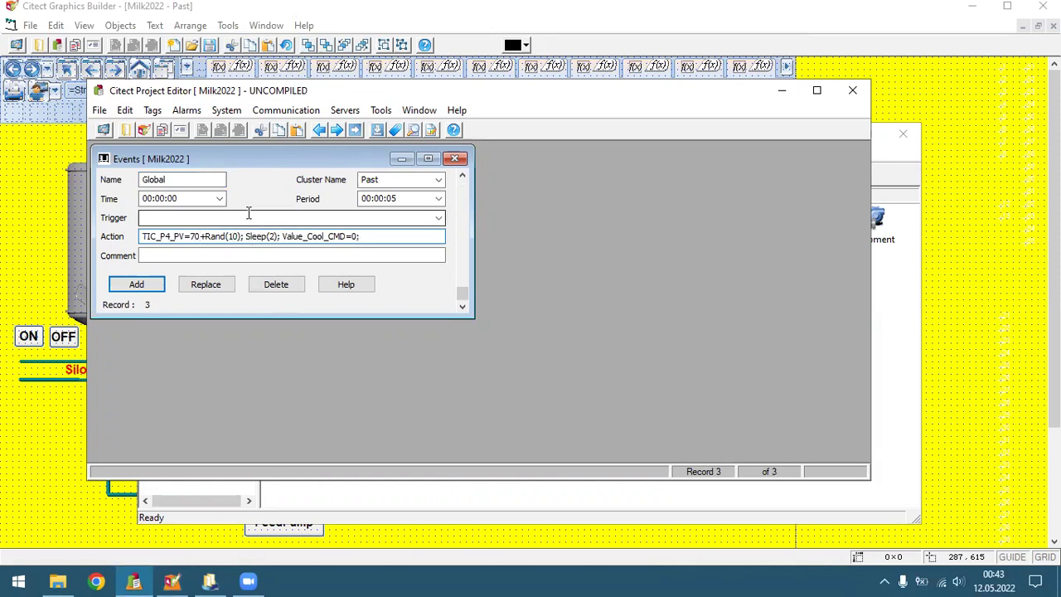
Change the valve tag in the TIC_P4_PV action to Value_HW_CMD and add it as a new Global event record.
{"action": "left_click", "coordinate": [321, 237]}
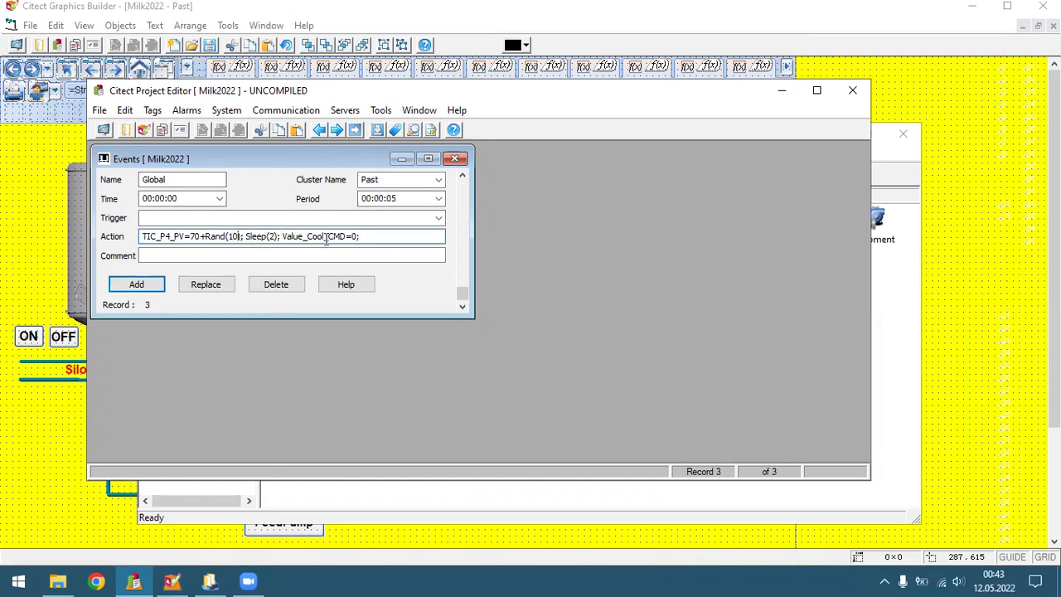
{"action": "key", "text": "BackSpace"}
{"action": "key", "text": "BackSpace"}
{"action": "key", "text": "BackSpace"}
{"action": "key", "text": "BackSpace"}
{"action": "type", "text": "HW"}
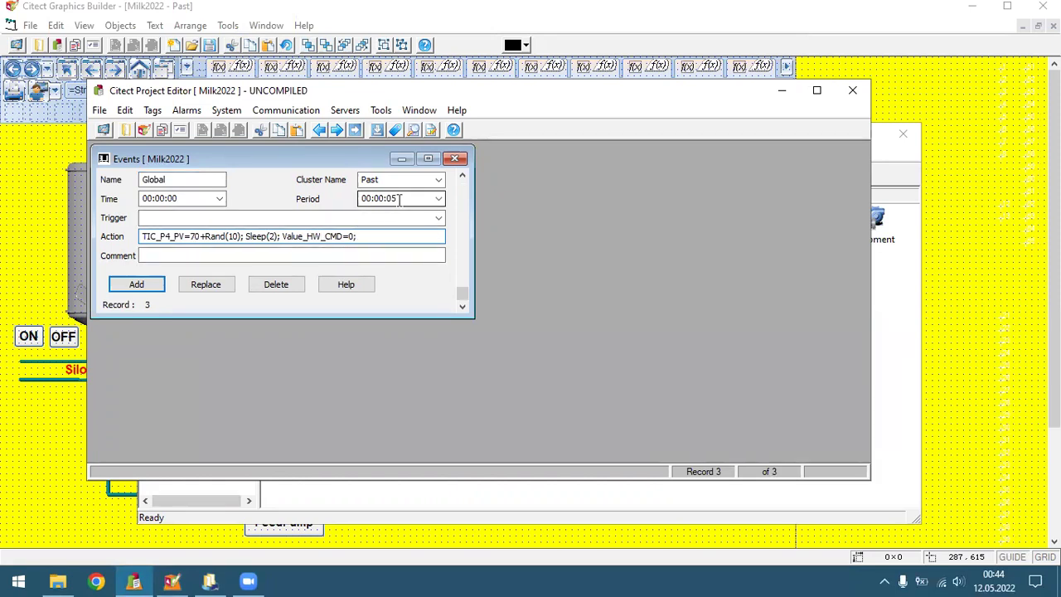
{"action": "left_click", "coordinate": [154, 284]}
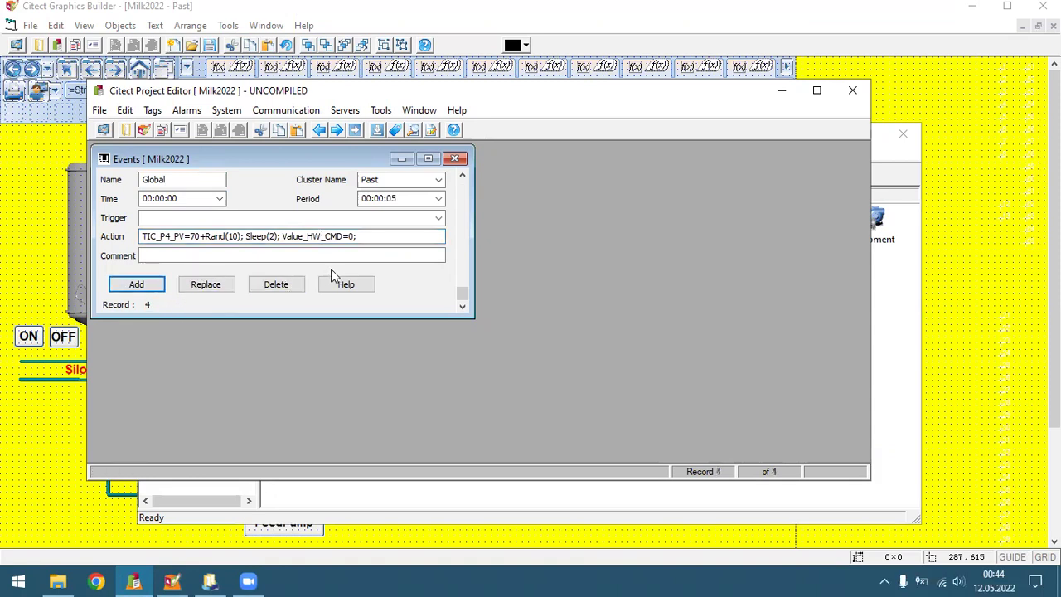
Add a Global event record with the action TIC_HOLD_PV=74+Rand(20); and a period of 00:00:06.
{"action": "left_click_drag", "start_coordinate": [368, 235], "coordinate": [131, 265]}
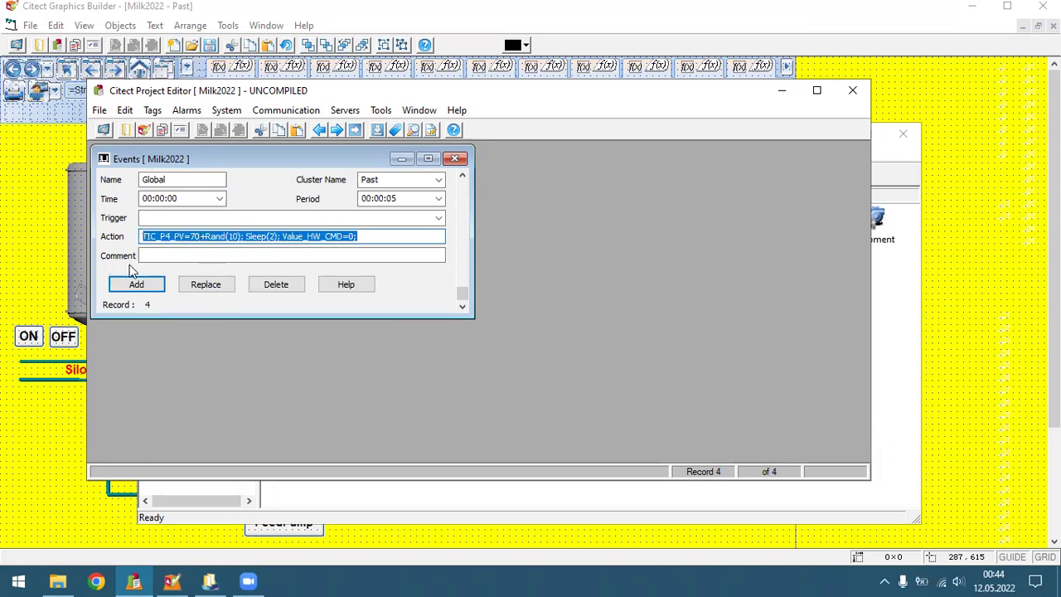
{"action": "type", "text": "TIC"}
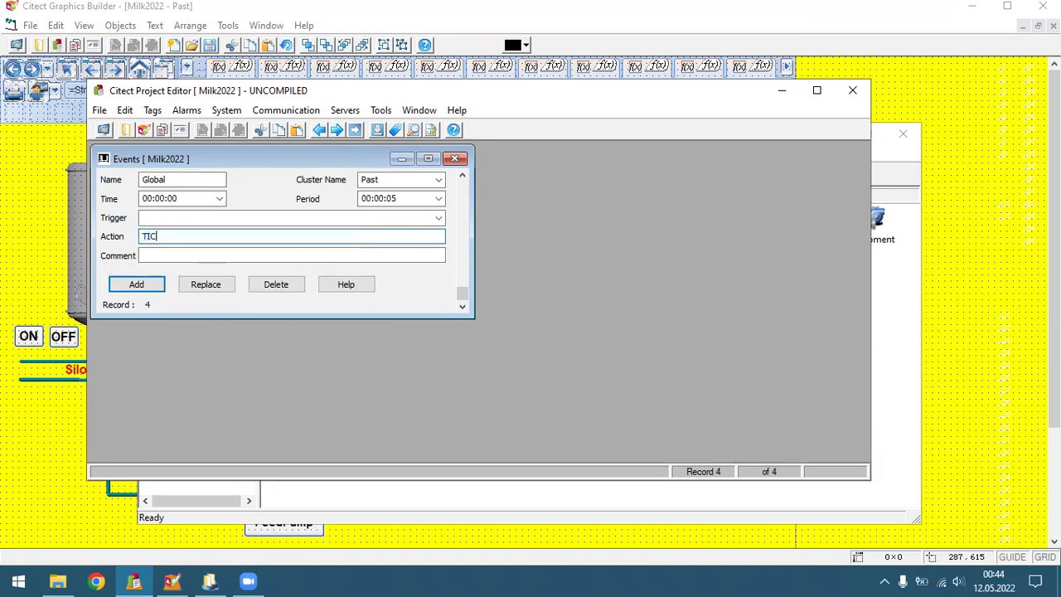
{"action": "type", "text": "_HOLD_PV=74+Rand(20);"}
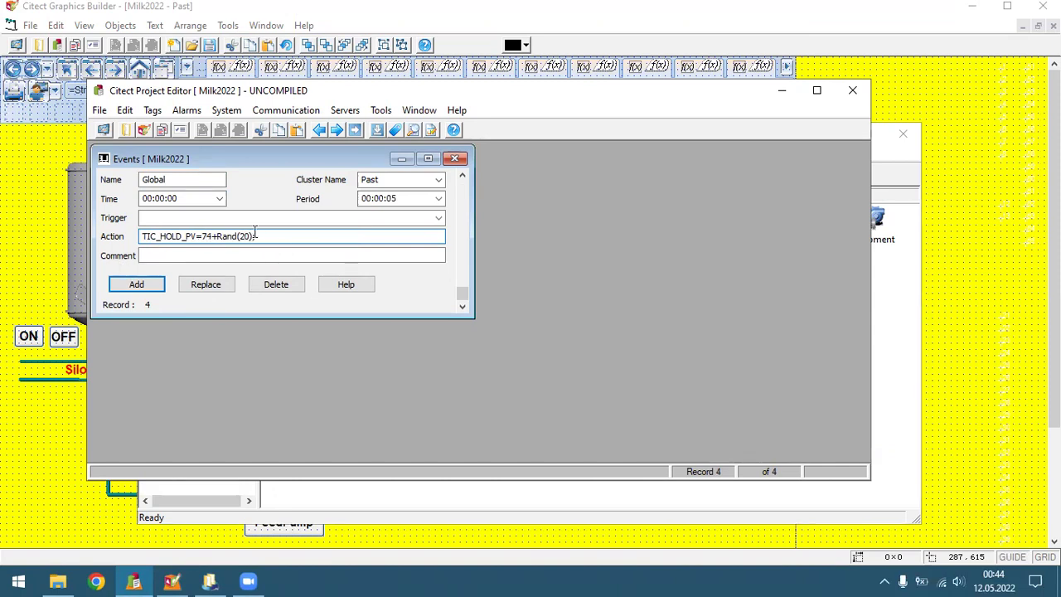
{"action": "left_click", "coordinate": [416, 197]}
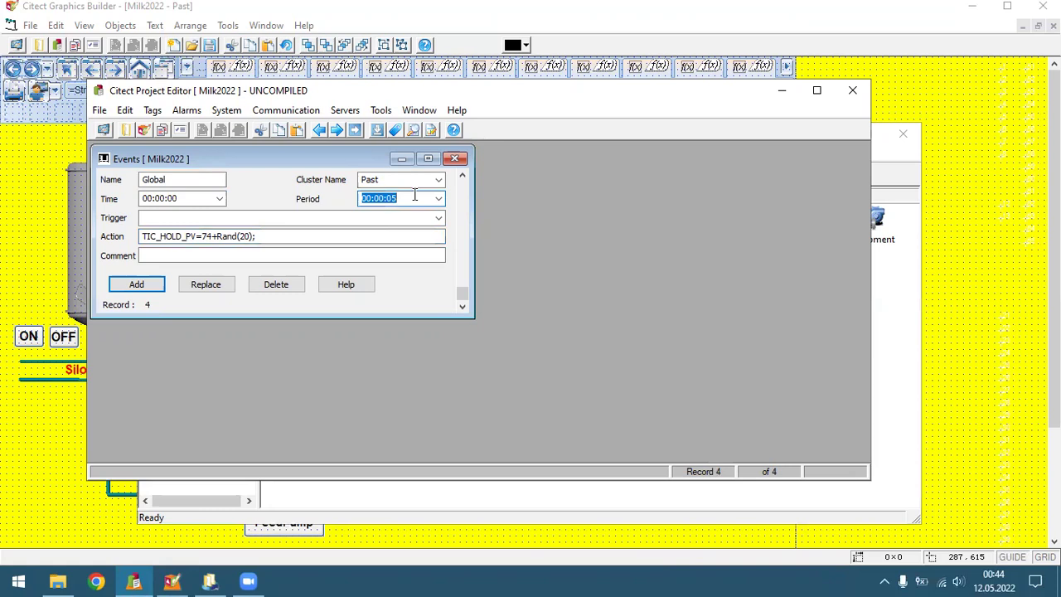
{"action": "left_click", "coordinate": [416, 197]}
{"action": "key", "text": "BackSpace"}
{"action": "type", "text": "6"}
{"action": "left_click", "coordinate": [136, 284]}
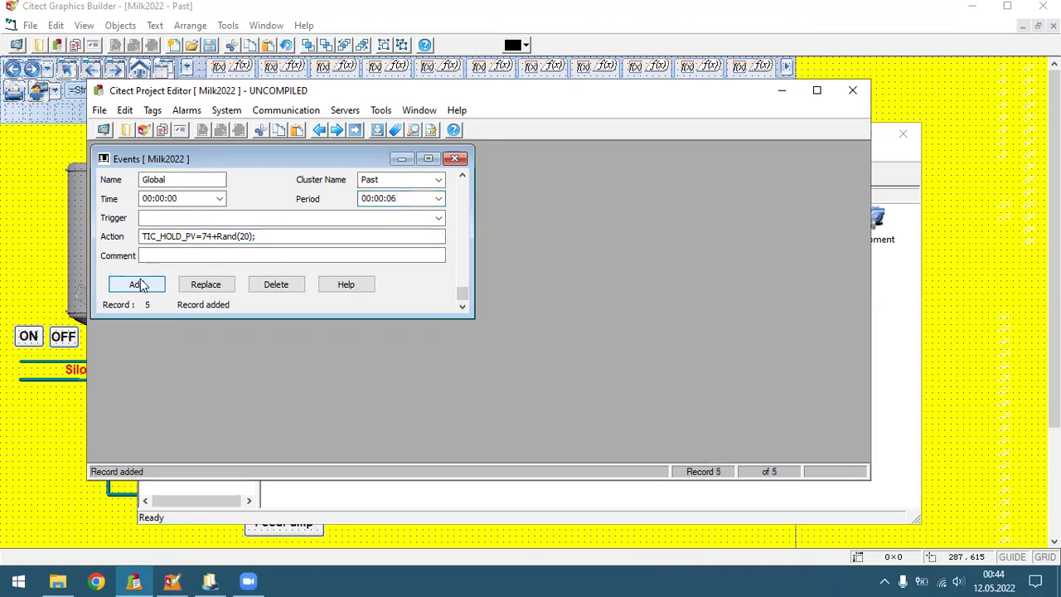
Pack the project database and minimize the Project Editor and Citect Explorer.
{"action": "left_click", "coordinate": [100, 110]}
{"action": "left_click", "coordinate": [126, 180]}
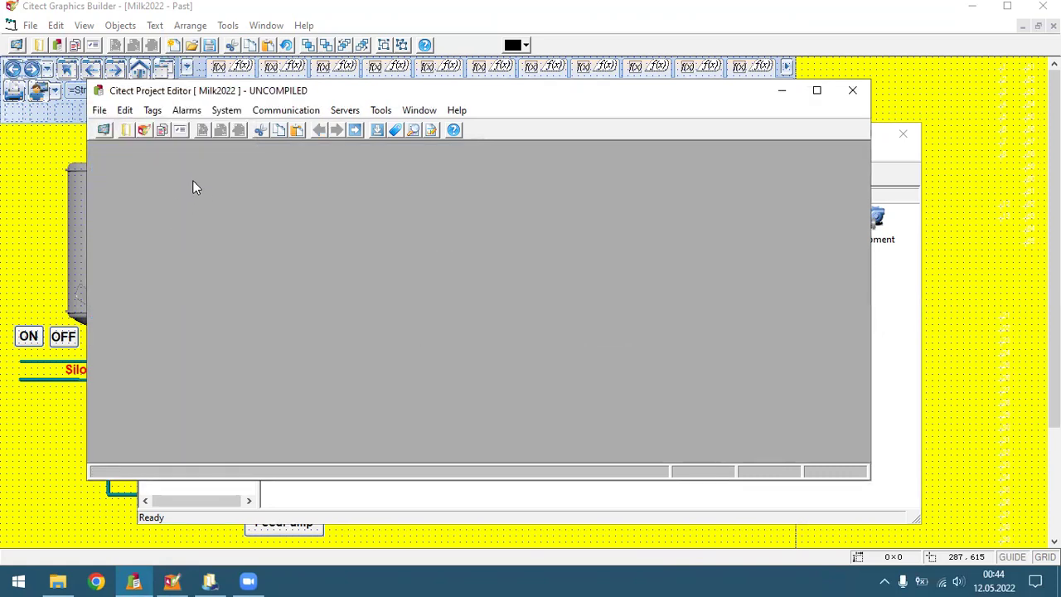
{"action": "left_click", "coordinate": [783, 91]}
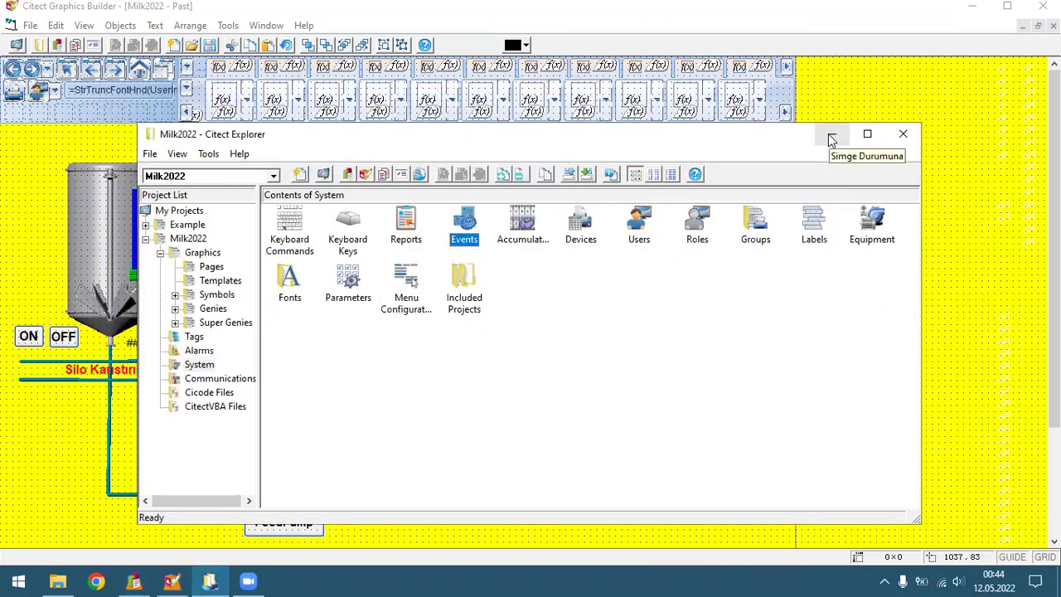
{"action": "left_click", "coordinate": [832, 138]}
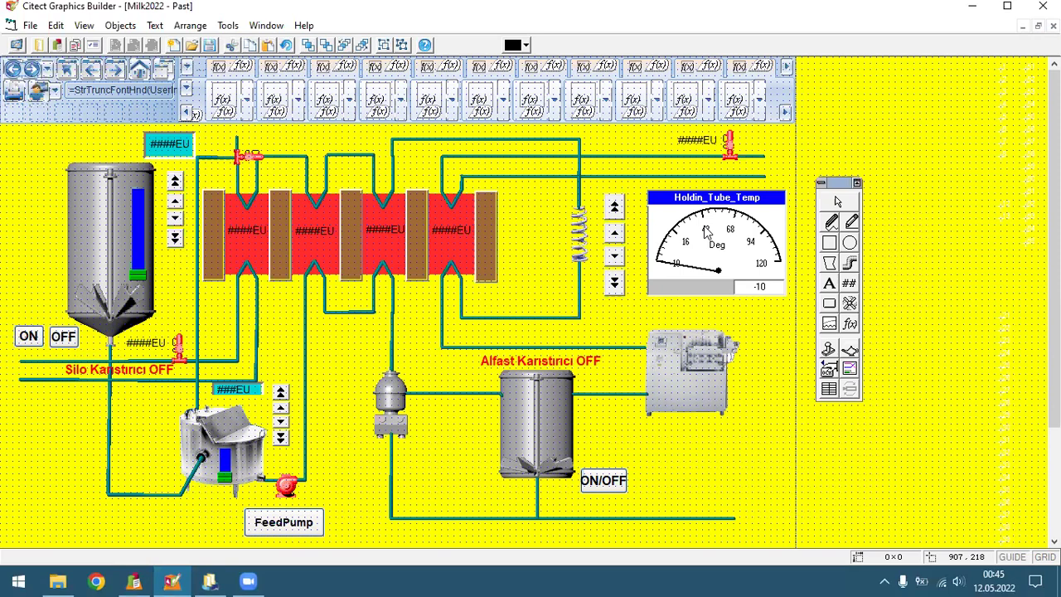
Reopen the Events form from Citect Explorer and enter Valve as the event name.
{"action": "left_click", "coordinate": [209, 580]}
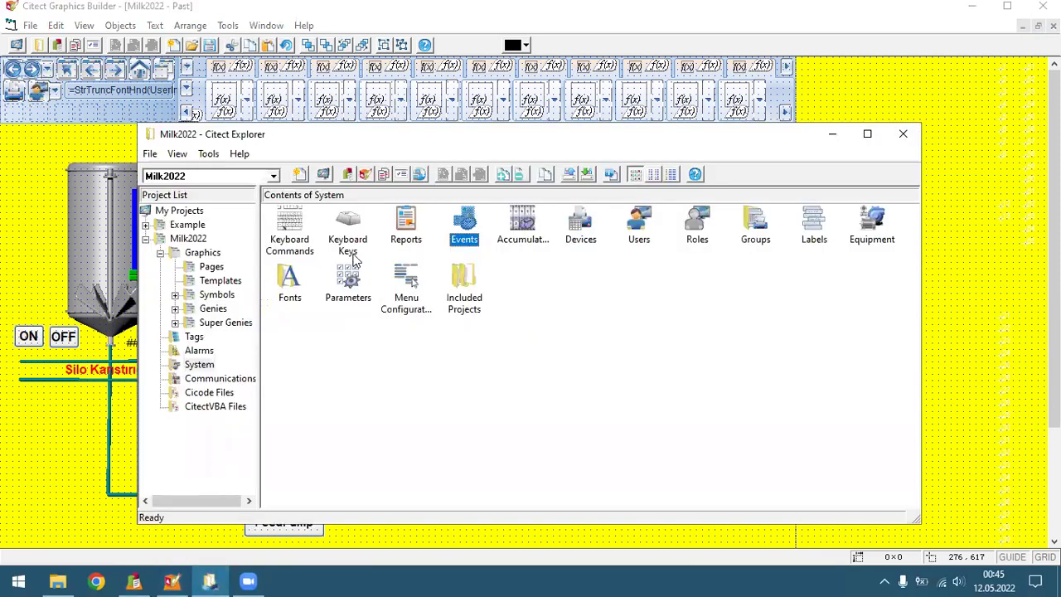
{"action": "double_click", "coordinate": [460, 226]}
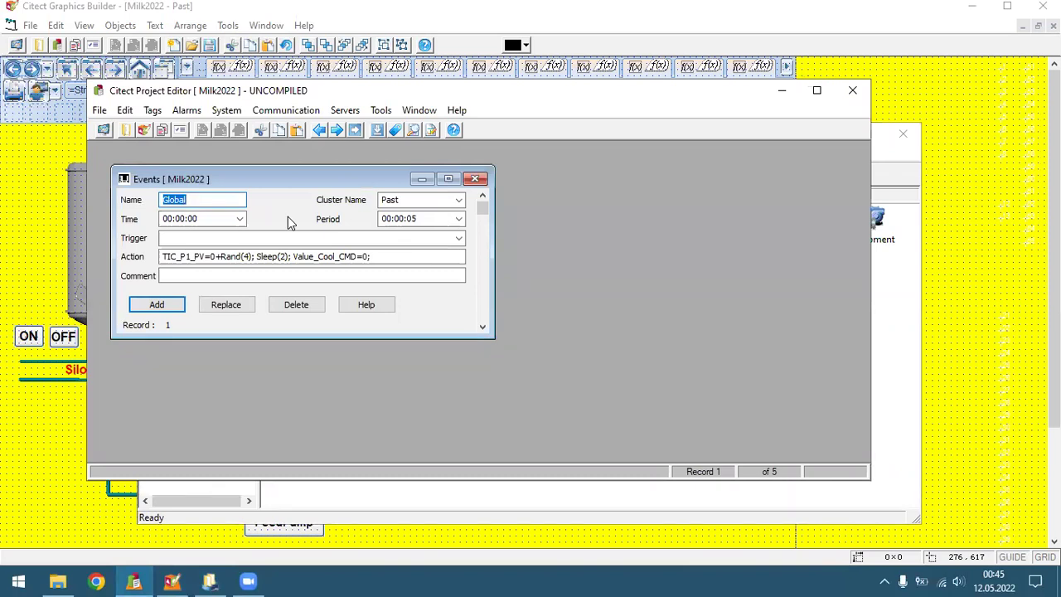
{"action": "key", "text": "BackSpace"}
{"action": "type", "text": "Valve"}
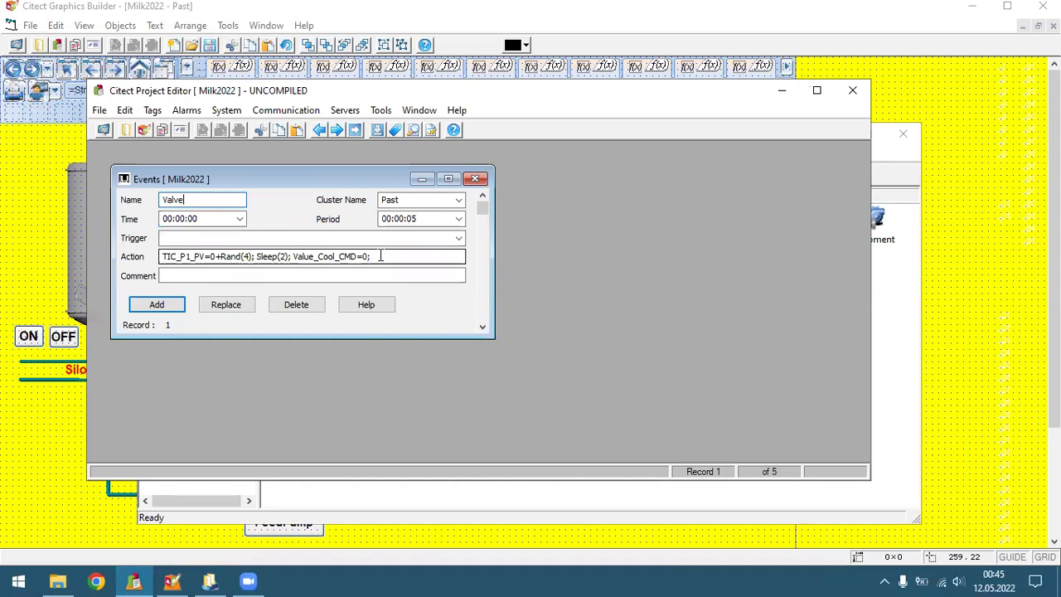
Set the Valve event's action to Toggle(Valve_Cool_CMD); and add it as a new record.
{"action": "left_click_drag", "start_coordinate": [378, 250], "coordinate": [88, 274]}
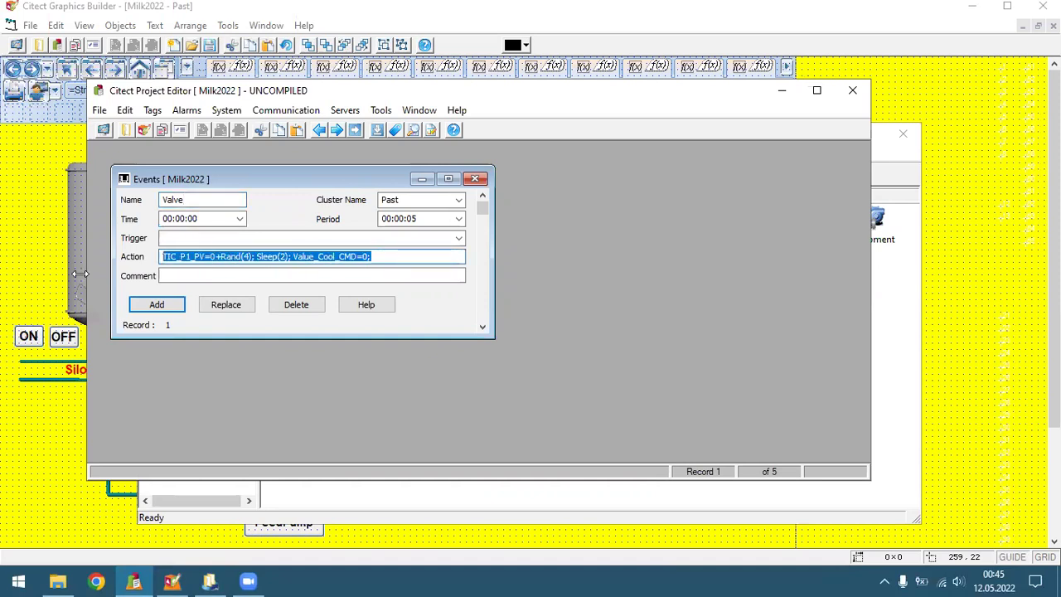
{"action": "key", "text": "Delete"}
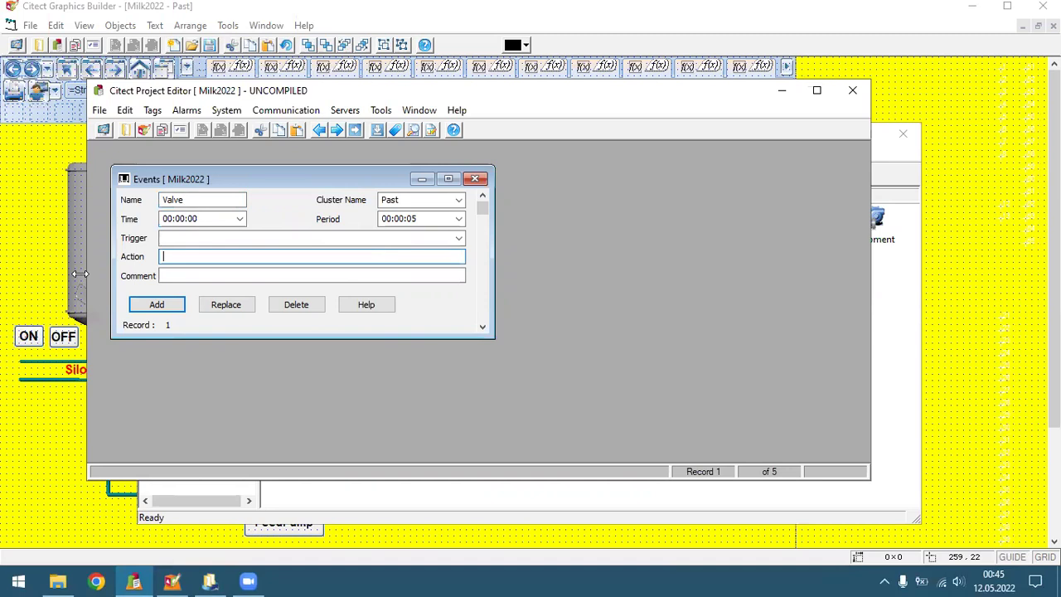
{"action": "type", "text": "Toggle(Valve"}
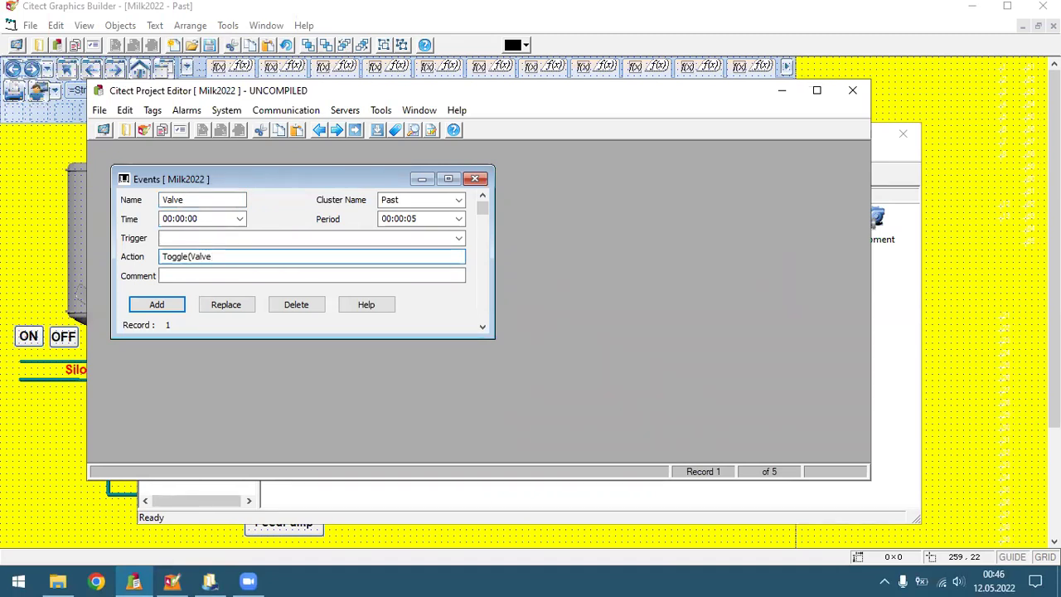
{"action": "type", "text": "_COO"}
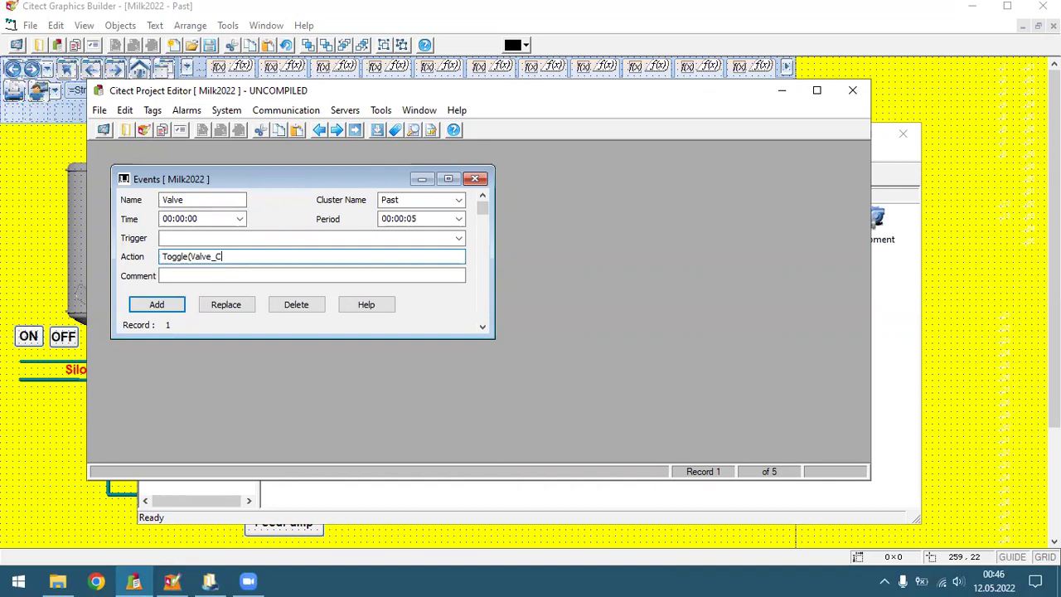
{"action": "key", "text": "BackSpace"}
{"action": "key", "text": "BackSpace"}
{"action": "type", "text": "ool_CMD);"}
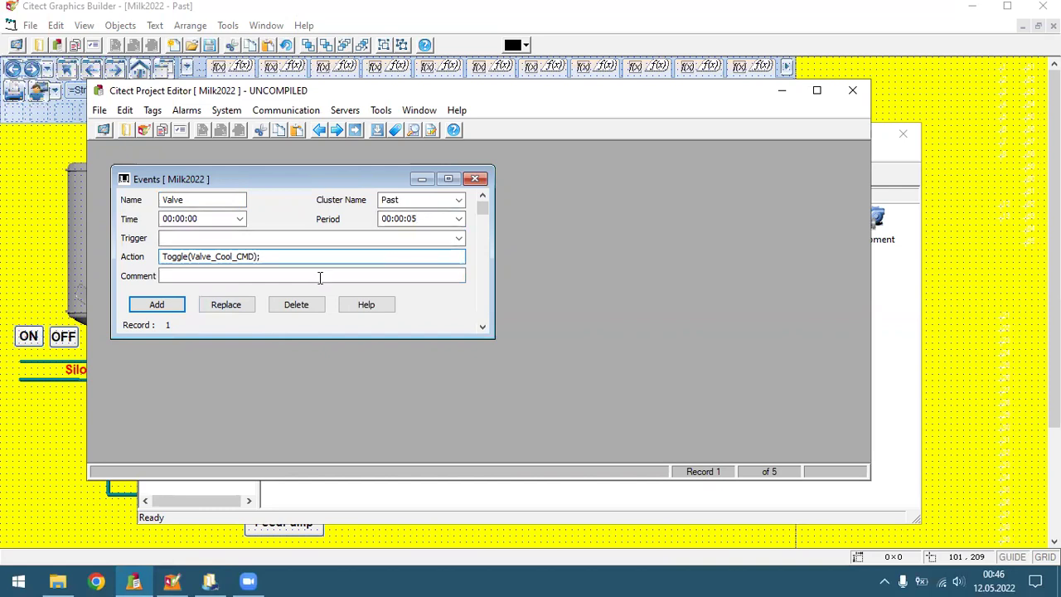
{"action": "left_click", "coordinate": [153, 305]}
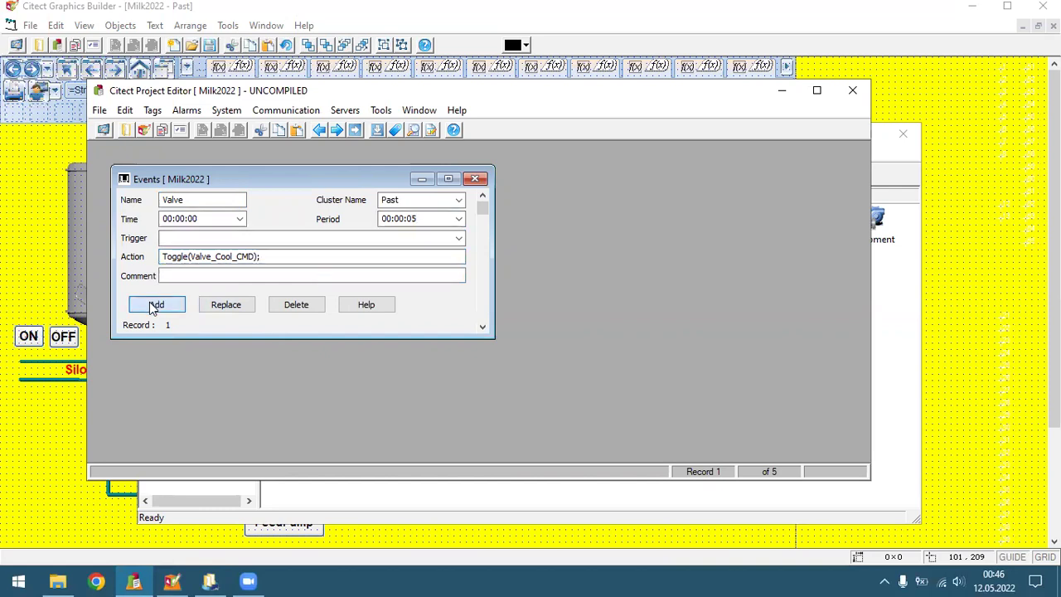
Change the Valve event's action to Toggle(Valve_HW_CMD); and add it as a new record.
{"action": "left_click", "coordinate": [230, 256]}
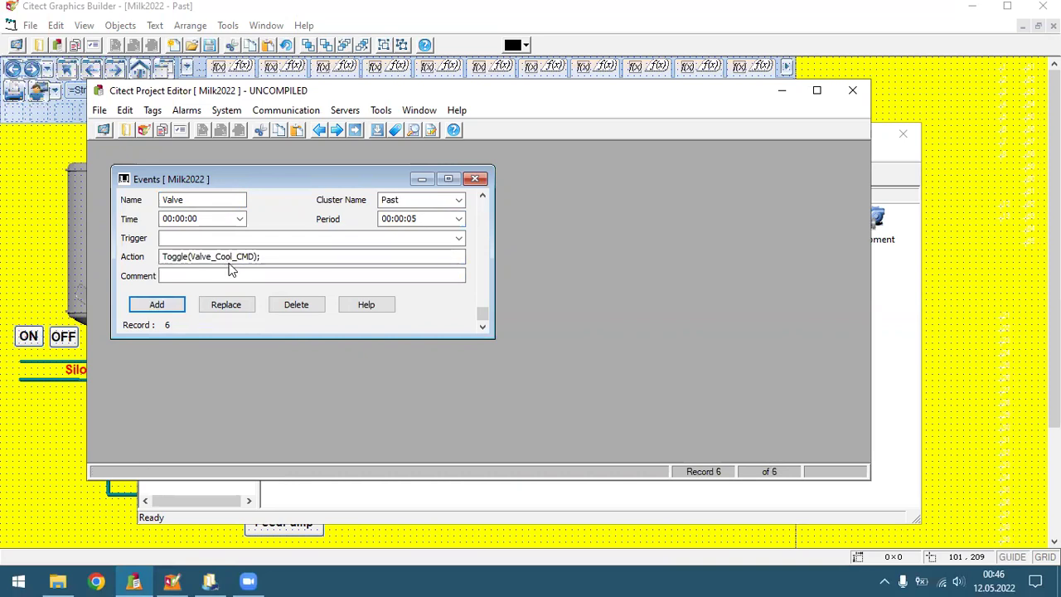
{"action": "key", "text": "Left"}
{"action": "key", "text": "BackSpace"}
{"action": "key", "text": "BackSpace"}
{"action": "key", "text": "BackSpace"}
{"action": "key", "text": "BackSpace"}
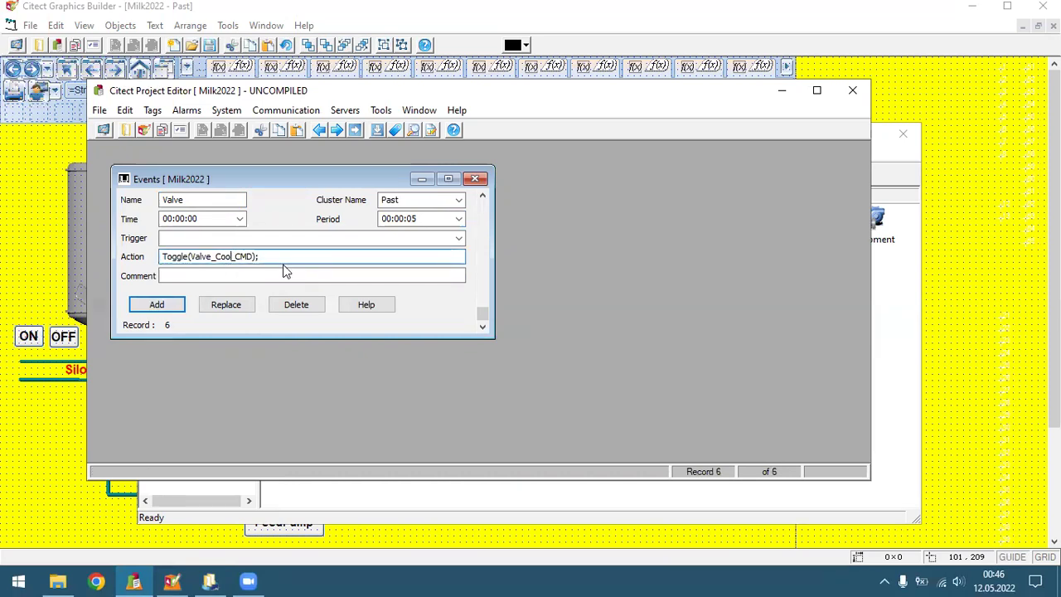
{"action": "type", "text": "h"}
{"action": "key", "text": "BackSpace"}
{"action": "type", "text": "Hw"}
{"action": "key", "text": "BackSpace"}
{"action": "type", "text": "W"}
{"action": "left_click", "coordinate": [164, 307]}
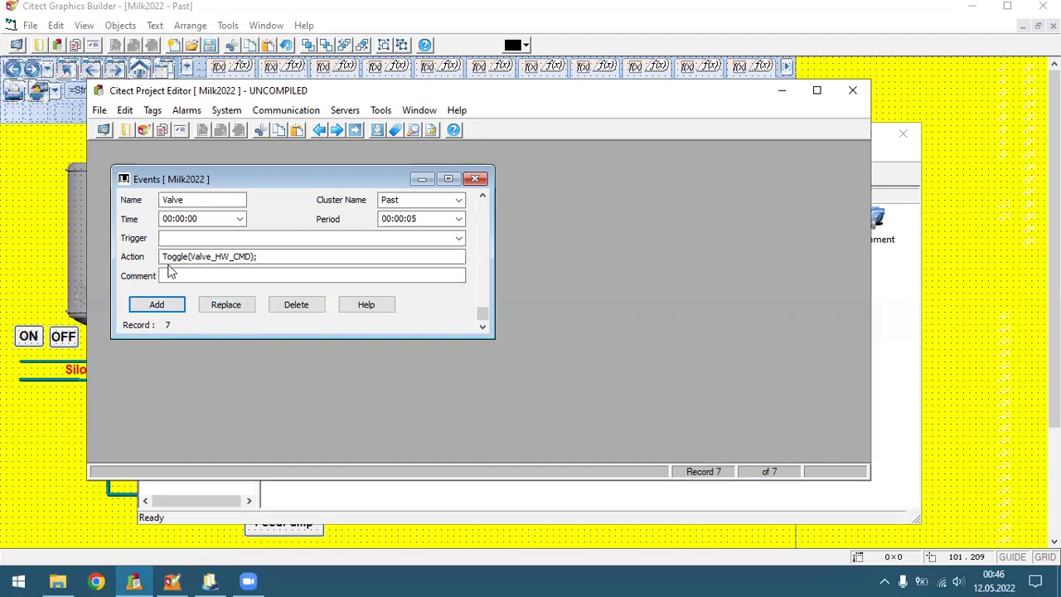
Clear the Valve event's toggle action and enter the tag TIC_P1_PV as its trigger.
{"action": "left_click", "coordinate": [228, 257]}
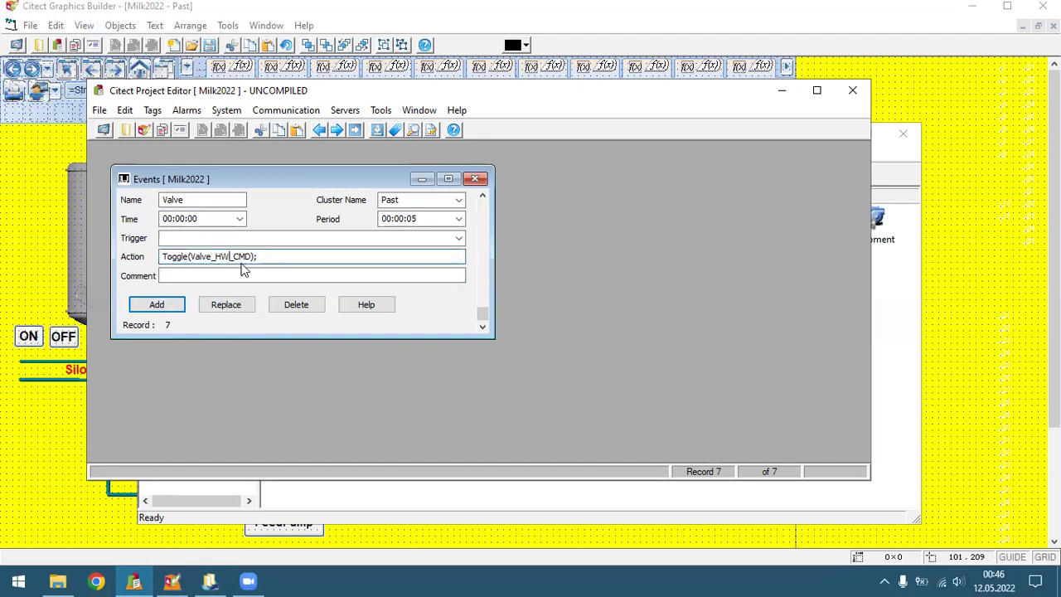
{"action": "left_click_drag", "start_coordinate": [258, 257], "coordinate": [123, 264]}
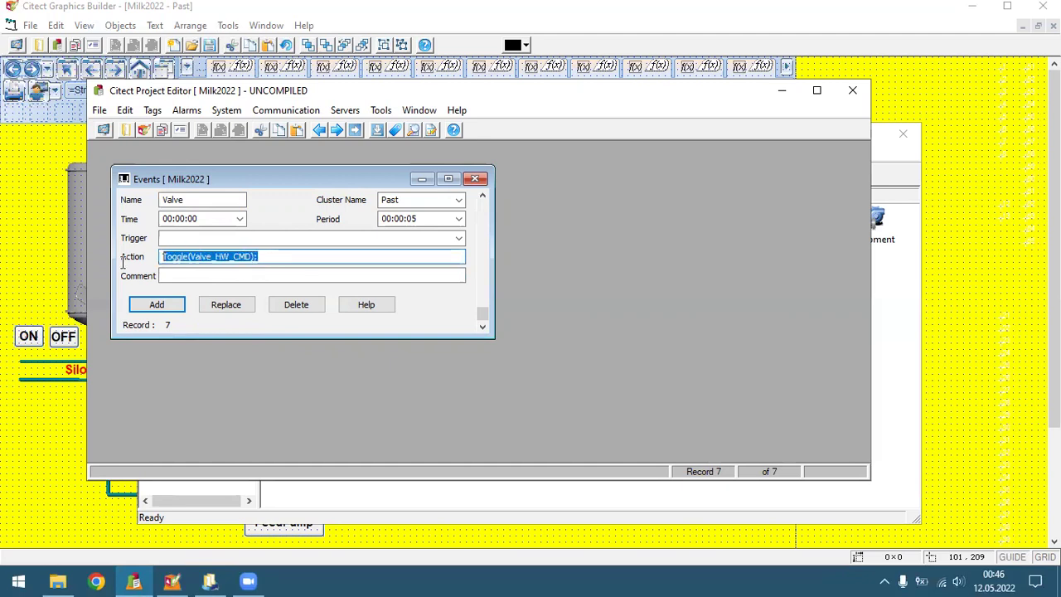
{"action": "key", "text": "BackSpace"}
{"action": "type", "text": "T"}
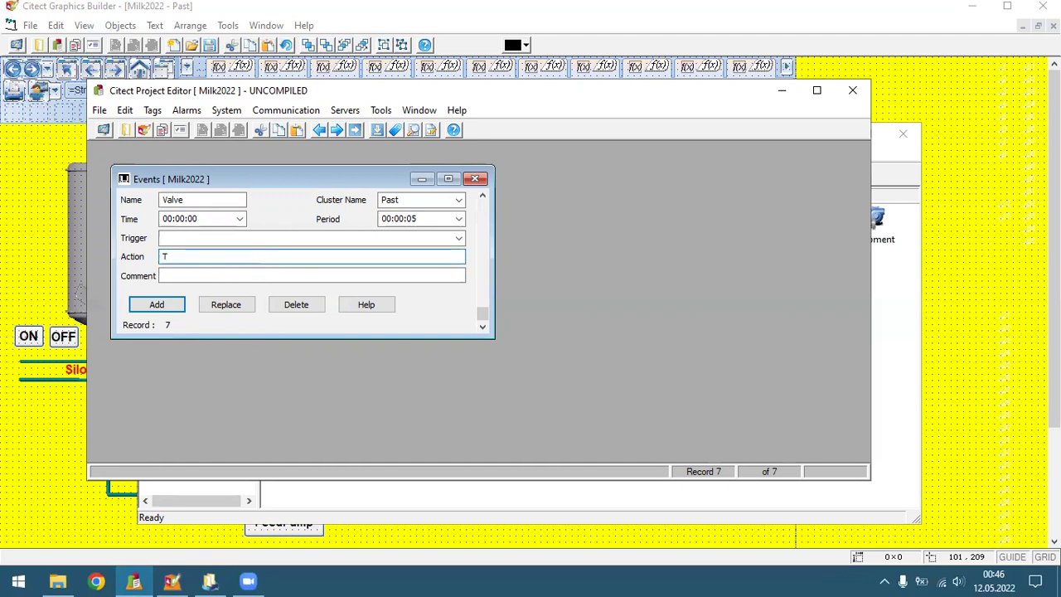
{"action": "type", "text": "IC_P"}
{"action": "type", "text": "1"}
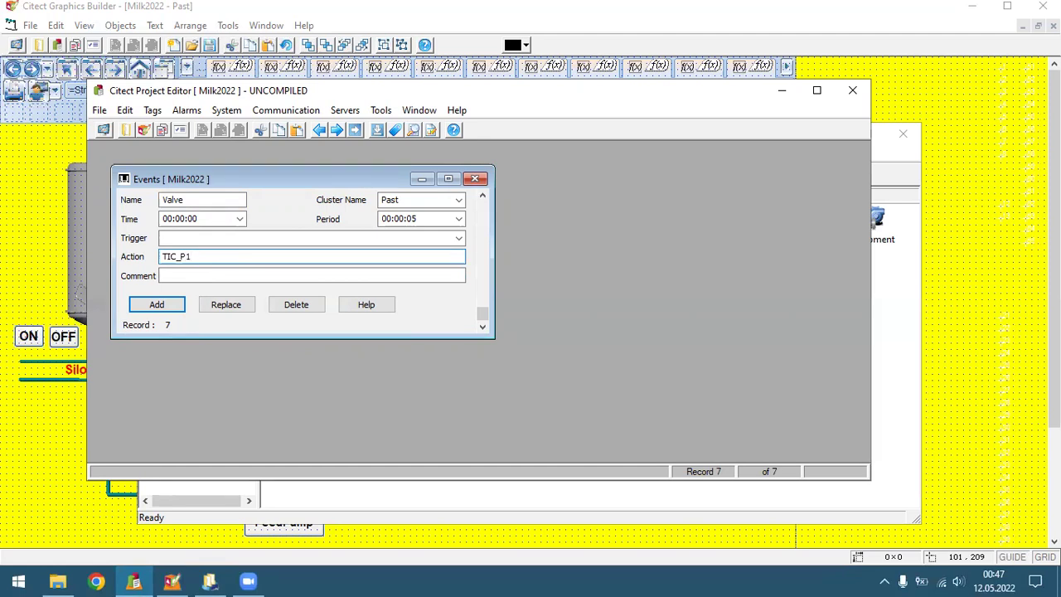
{"action": "type", "text": "_PV"}
{"action": "left_click_drag", "start_coordinate": [205, 257], "coordinate": [121, 265]}
{"action": "key", "text": "ctrl+c"}
{"action": "left_click", "coordinate": [201, 238]}
{"action": "key", "text": "ctrl+v"}
{"action": "double_click", "coordinate": [172, 261]}
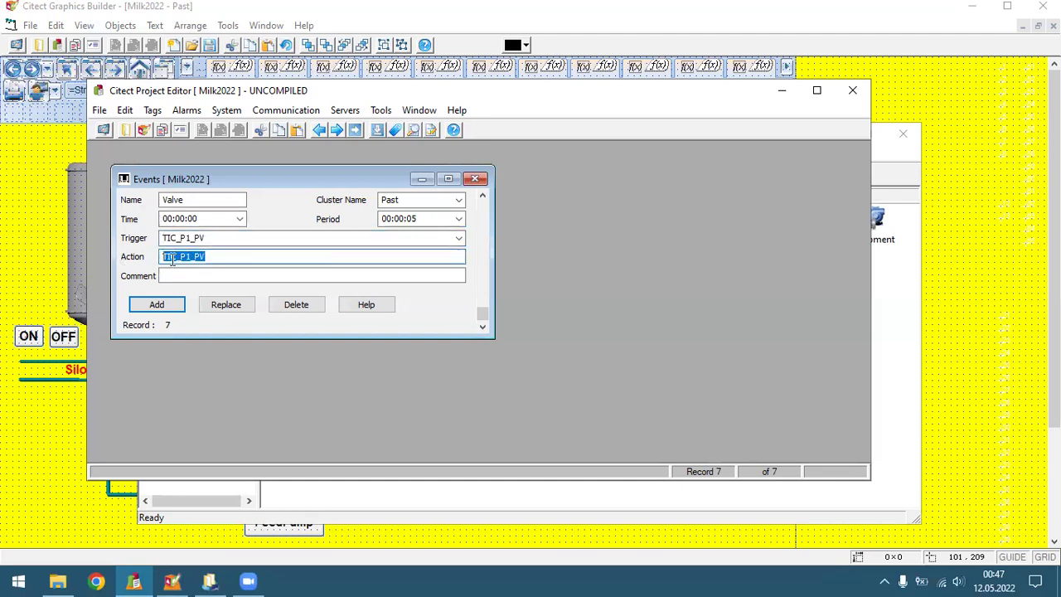
{"action": "key", "text": "Delete"}
Complete the event's trigger condition as TIC_P1_PV>=3.
{"action": "double_click", "coordinate": [213, 240]}
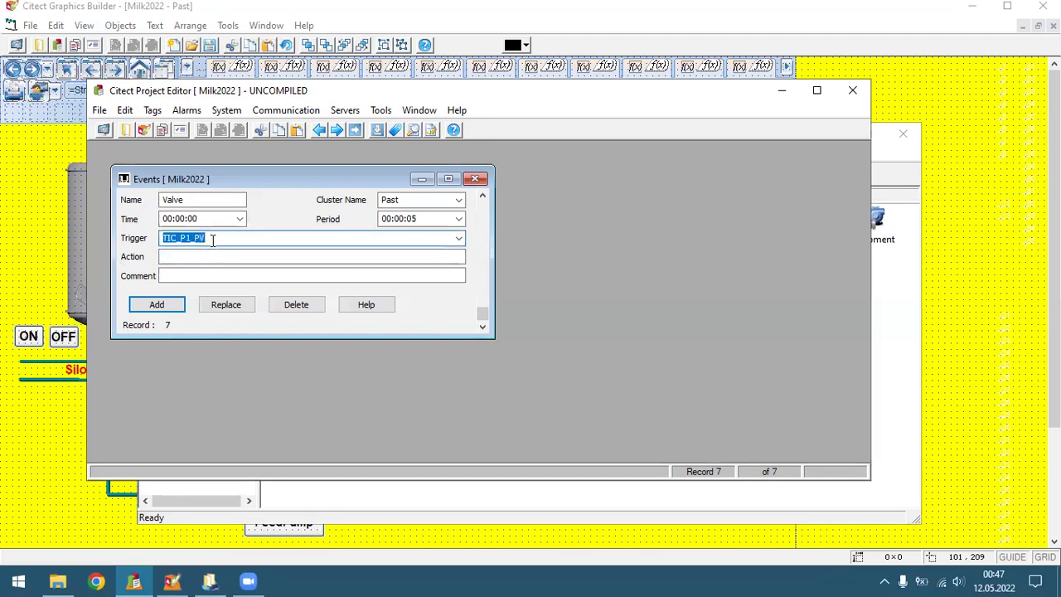
{"action": "left_click", "coordinate": [458, 239]}
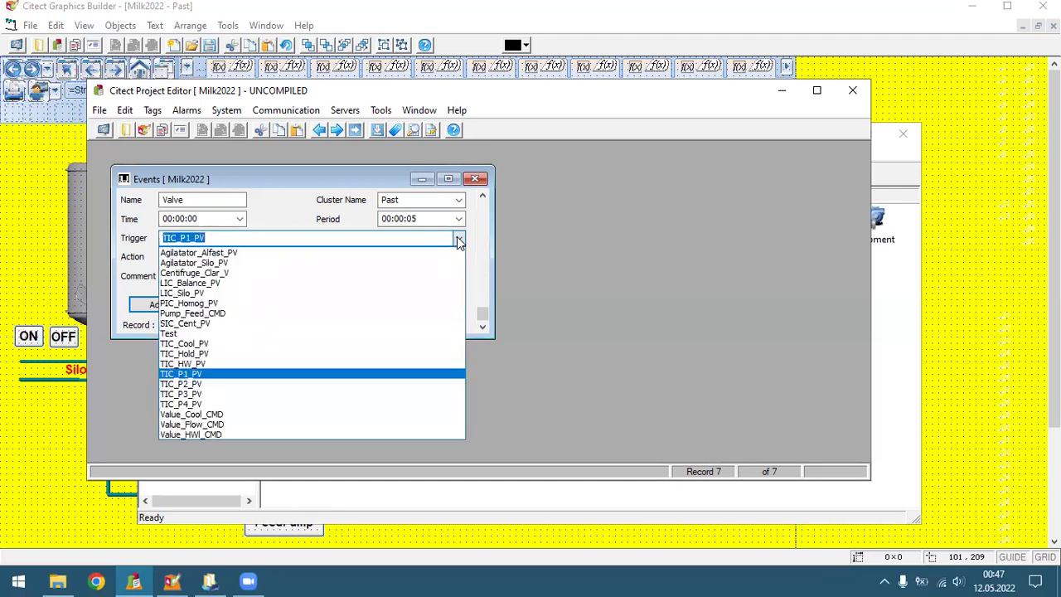
{"action": "left_click", "coordinate": [458, 239]}
{"action": "left_click", "coordinate": [359, 236]}
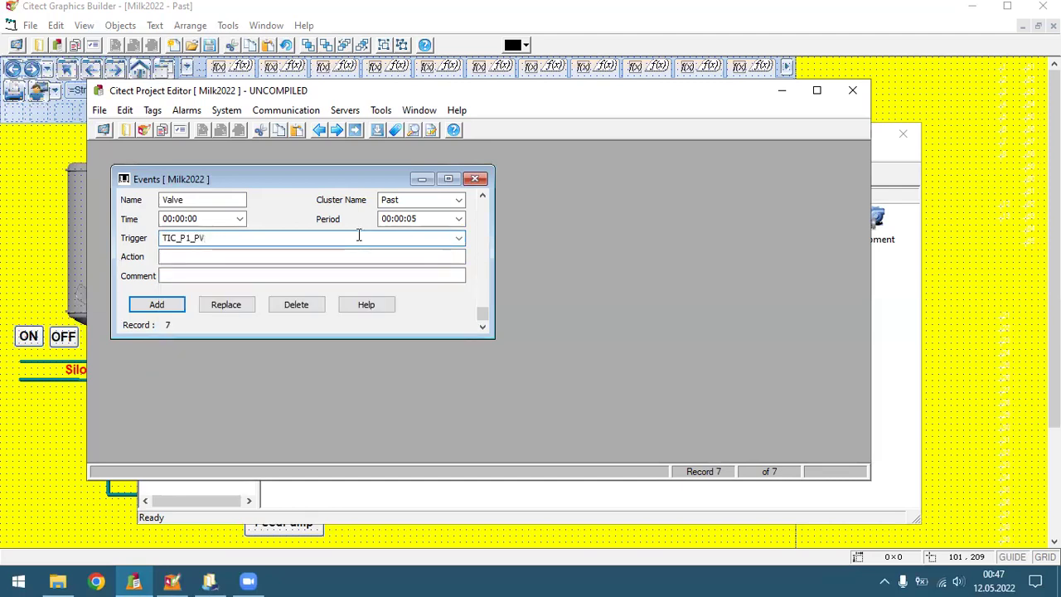
{"action": "type", "text": ">=3"}
Begin the event's action with Agilatator, matching the tag spelling in the project's variable list.
{"action": "left_click", "coordinate": [204, 256]}
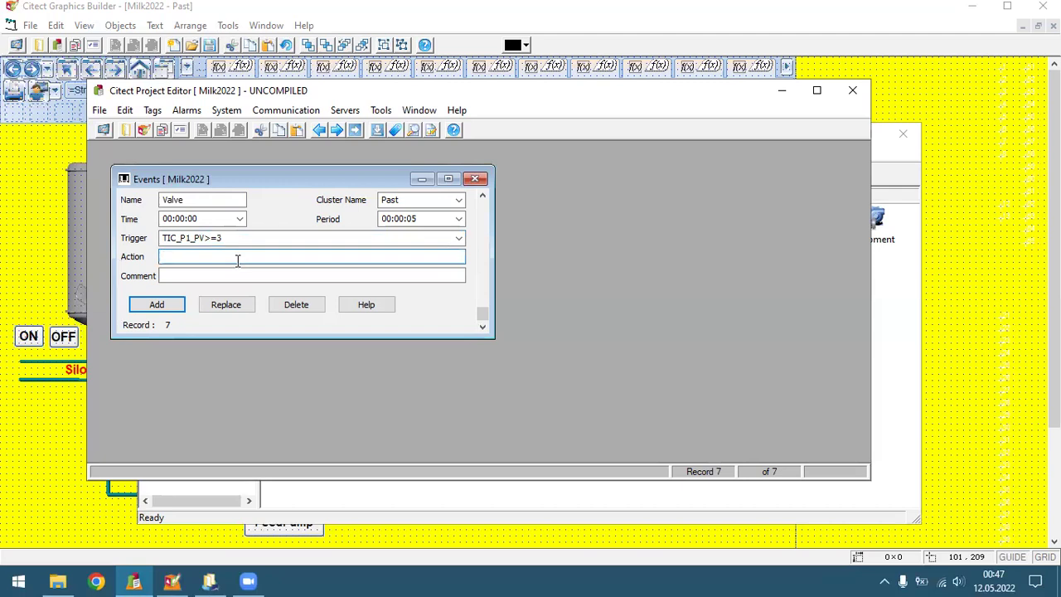
{"action": "type", "text": "Agitator"}
{"action": "key", "text": "BackSpace"}
{"action": "left_click_drag", "start_coordinate": [262, 239], "coordinate": [161, 239]}
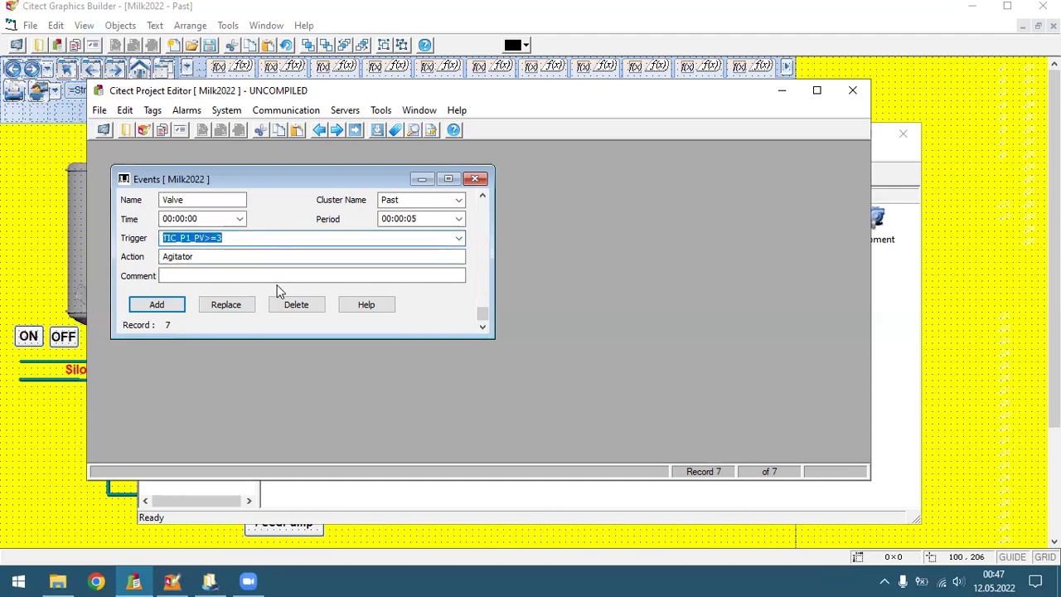
{"action": "left_click", "coordinate": [458, 238]}
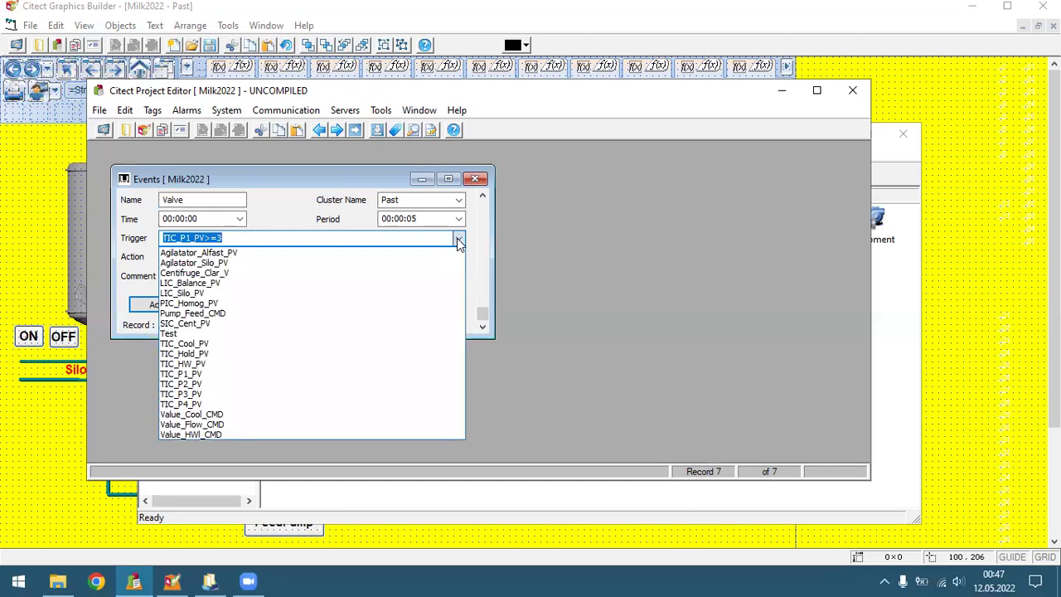
{"action": "left_click", "coordinate": [457, 238]}
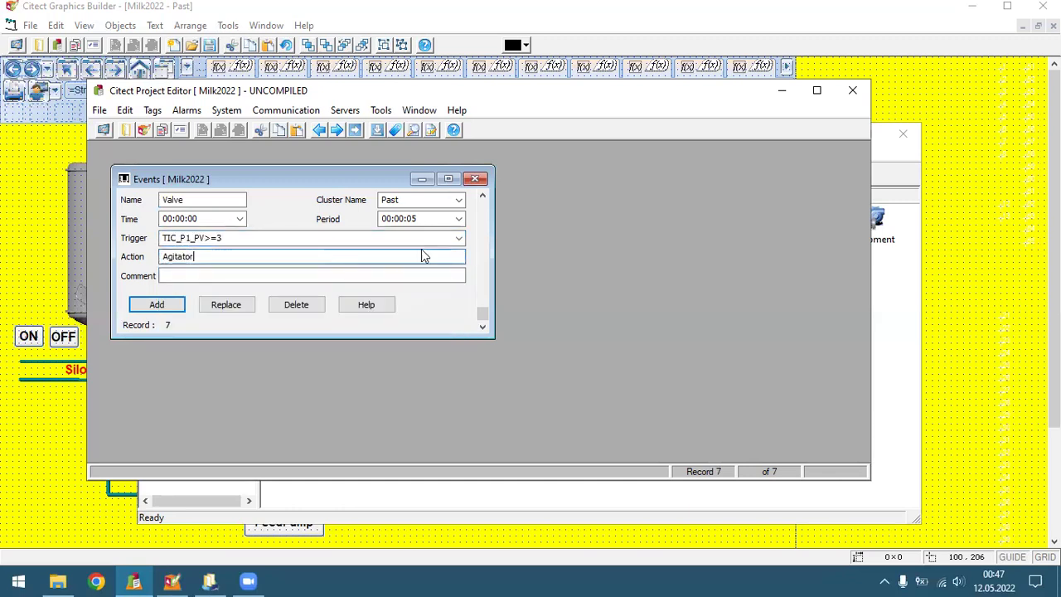
{"action": "left_click", "coordinate": [457, 240]}
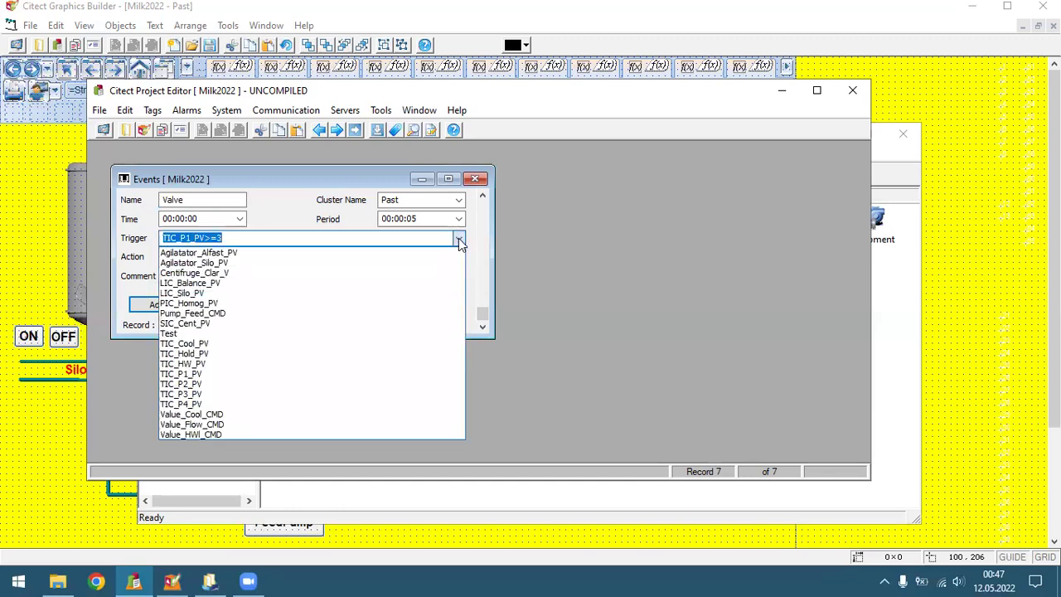
{"action": "left_click", "coordinate": [458, 238]}
{"action": "left_click", "coordinate": [181, 256]}
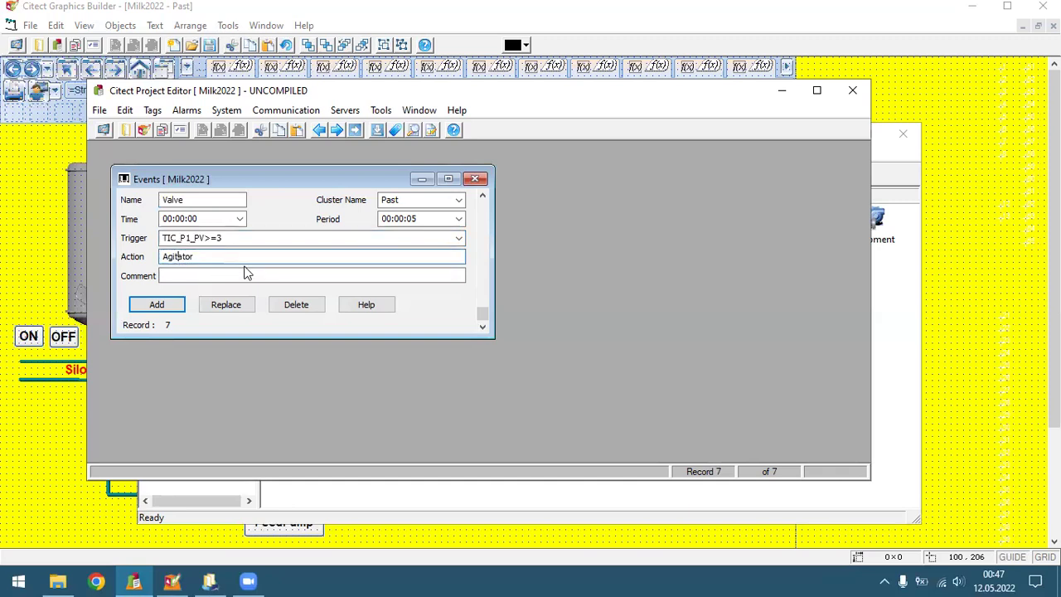
{"action": "type", "text": "la"}
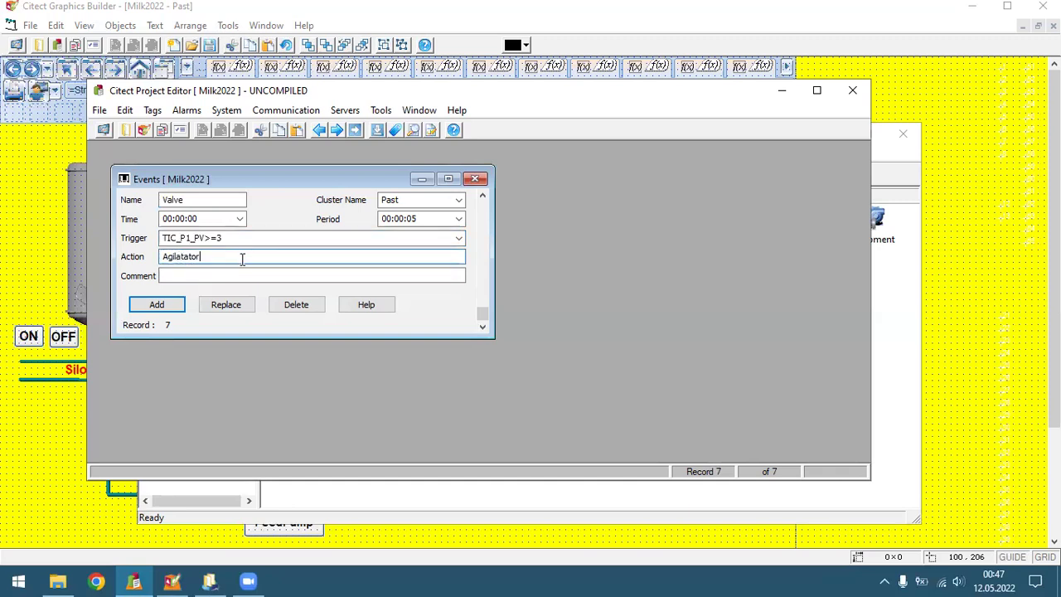
Recheck the agitator tag names and complete the event's action as Agilatator_Silo_PV=1;.
{"action": "left_click", "coordinate": [458, 238]}
{"action": "left_click", "coordinate": [454, 249]}
{"action": "left_click", "coordinate": [459, 238]}
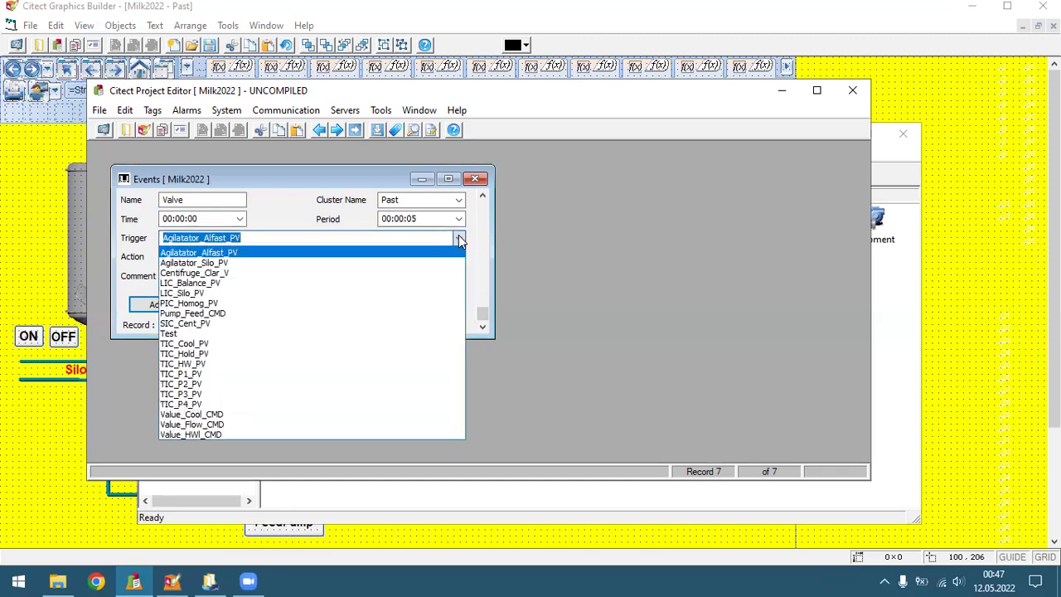
{"action": "left_click", "coordinate": [460, 239]}
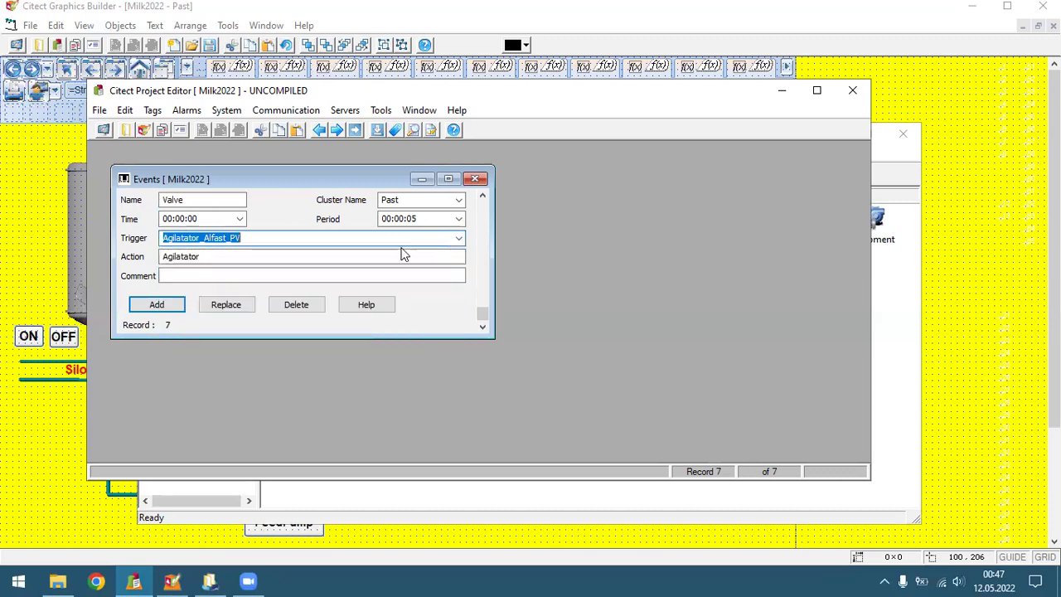
{"action": "left_click", "coordinate": [397, 255]}
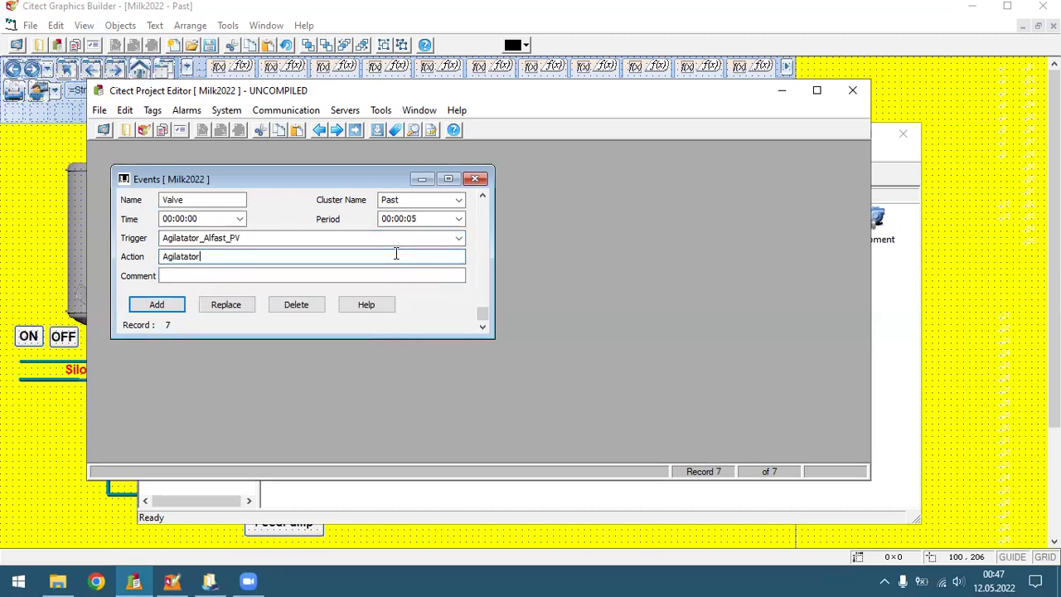
{"action": "type", "text": "_Silo_PV=1;"}
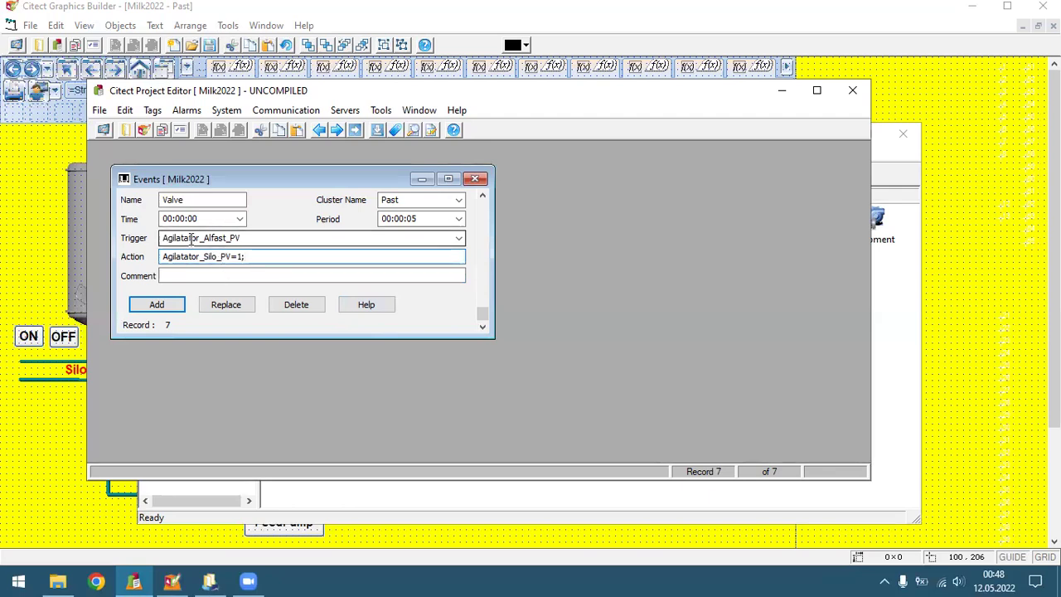
Replace the event's trigger with TIC_P1_PV>=3 and add the event as a new record.
{"action": "double_click", "coordinate": [310, 238]}
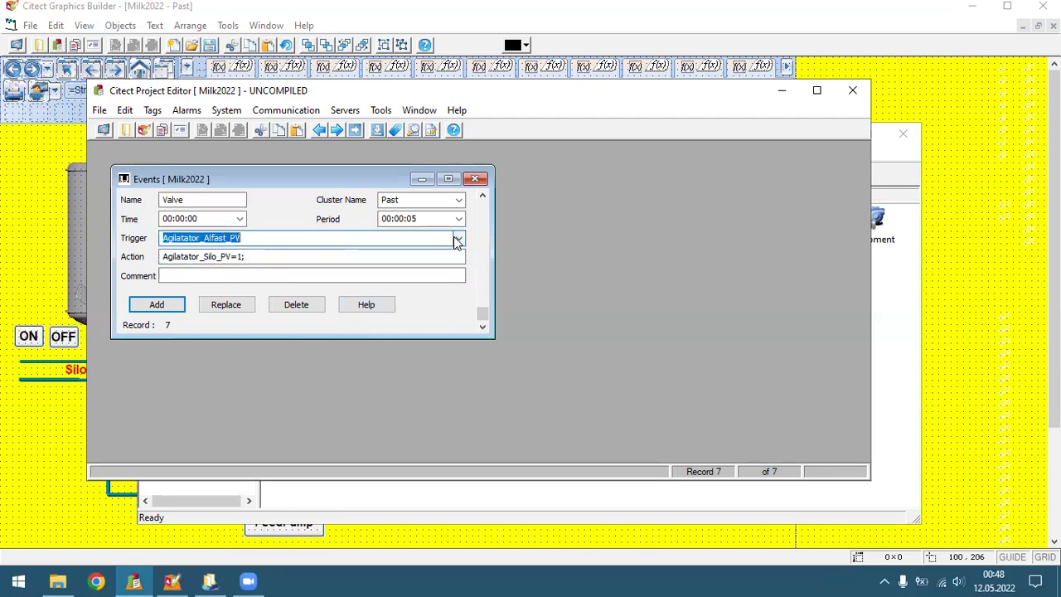
{"action": "type", "text": "T"}
{"action": "key", "text": "BackSpace"}
{"action": "type", "text": "T"}
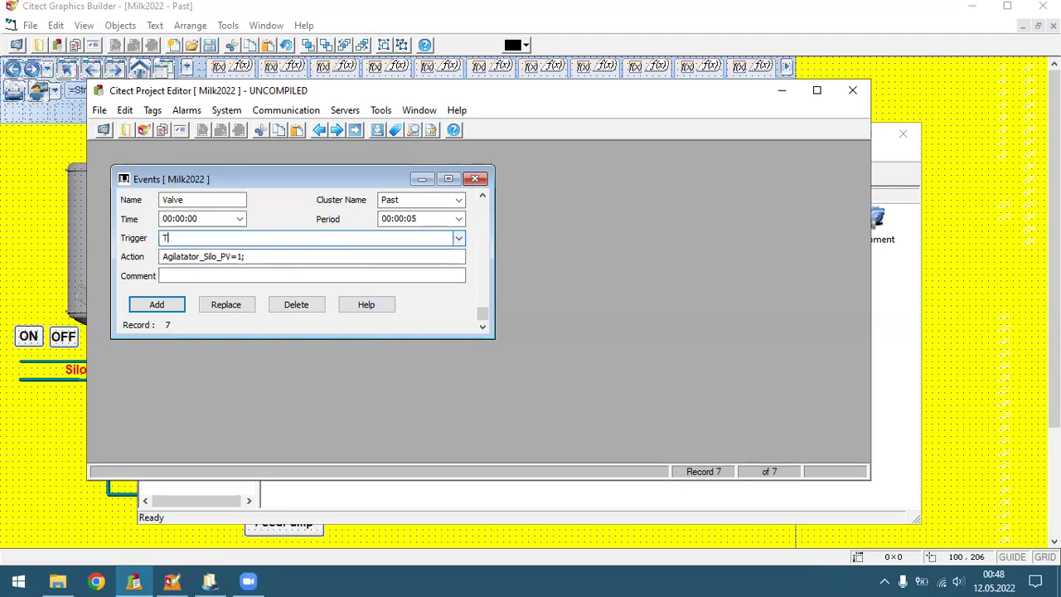
{"action": "type", "text": "IC_,"}
{"action": "key", "text": "BackSpace"}
{"action": "type", "text": "PI"}
{"action": "type", "text": "1"}
{"action": "type", "text": "_PV>=3"}
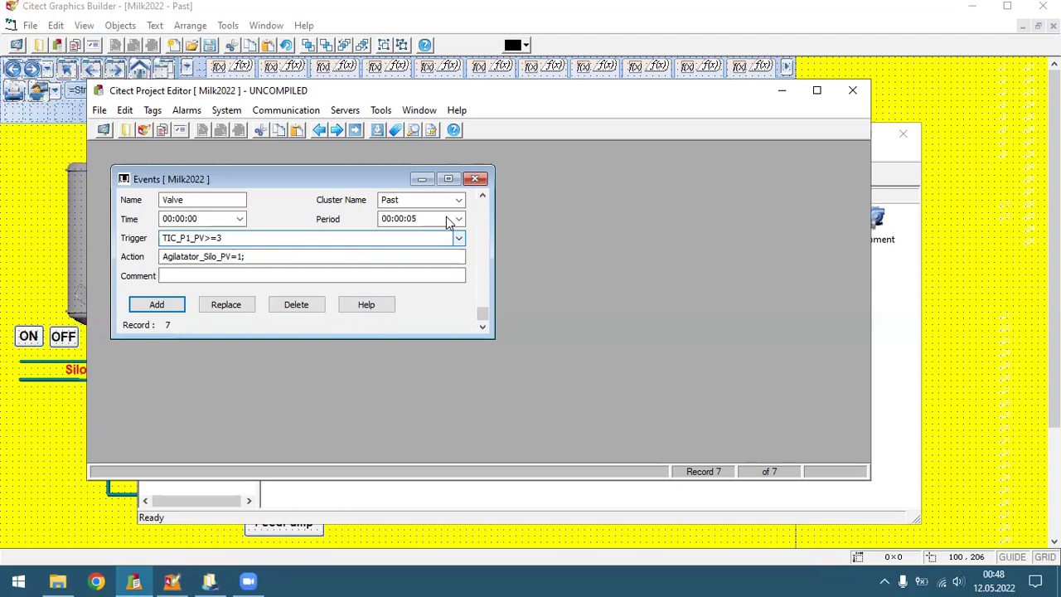
{"action": "left_click", "coordinate": [248, 274]}
{"action": "left_click", "coordinate": [227, 239]}
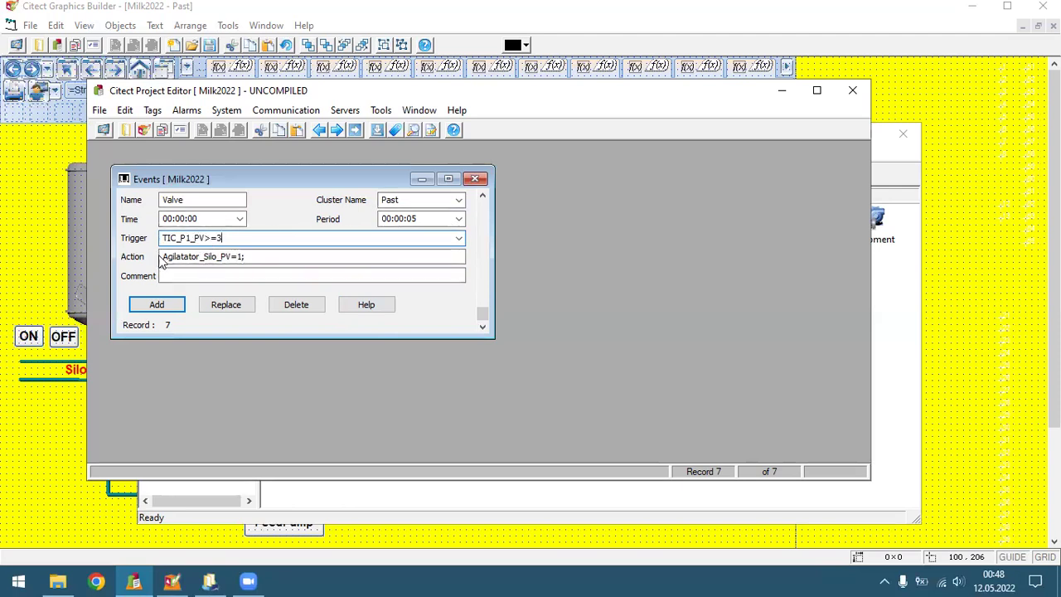
{"action": "left_click", "coordinate": [224, 258]}
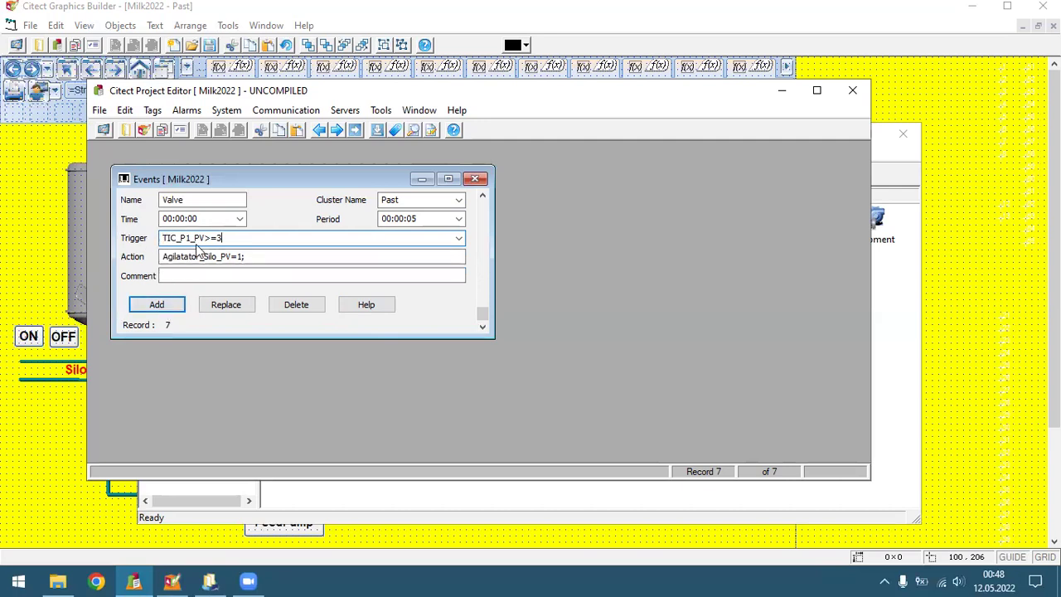
{"action": "left_click", "coordinate": [172, 308]}
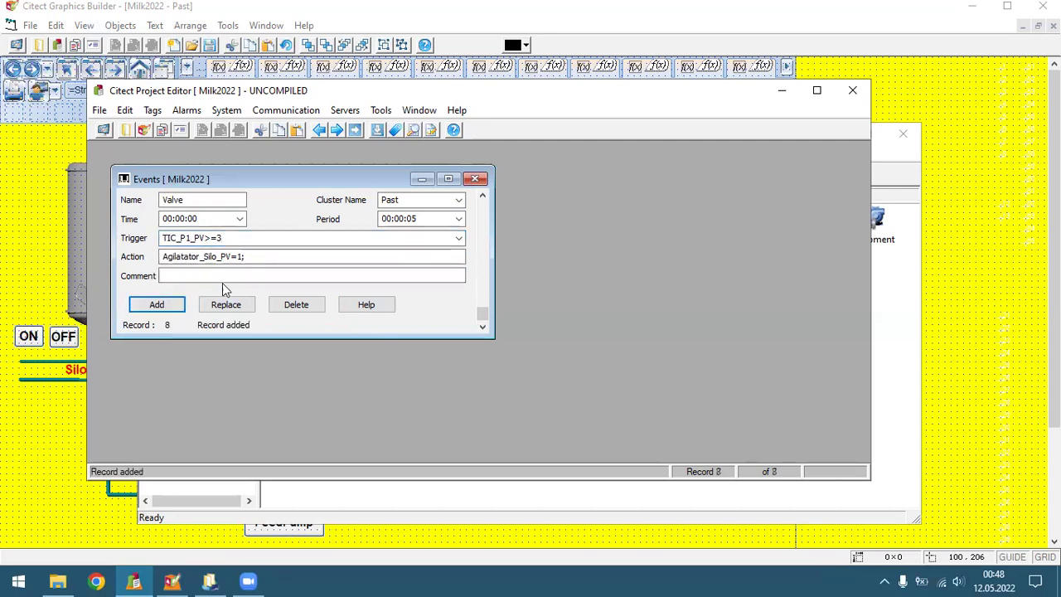
Change the trigger condition to TIC_P1_PV<=2 for the next Valve event.
{"action": "left_click", "coordinate": [216, 240]}
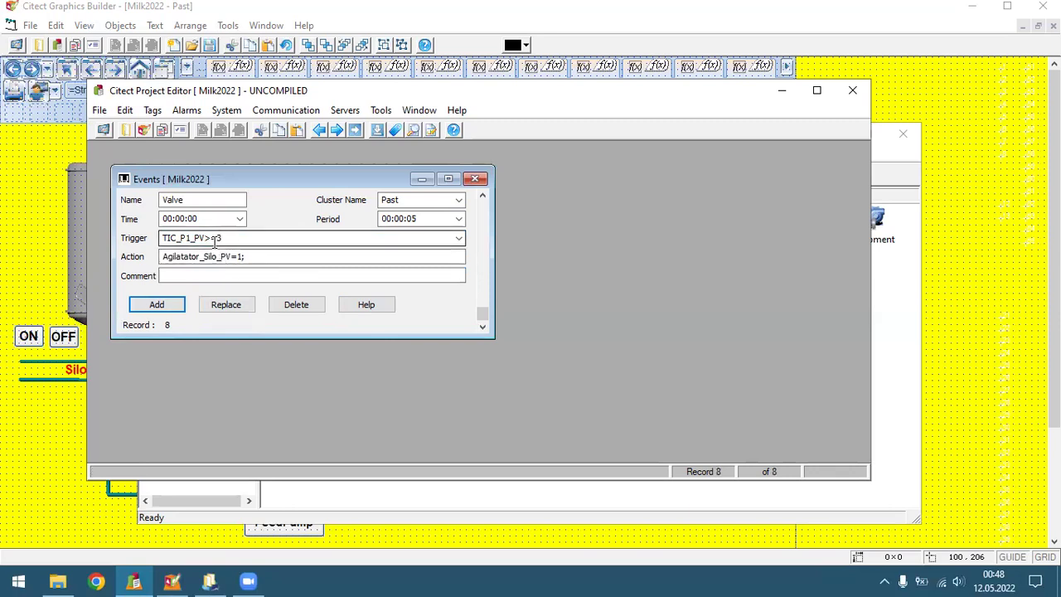
{"action": "double_click", "coordinate": [217, 240]}
{"action": "left_click", "coordinate": [217, 240]}
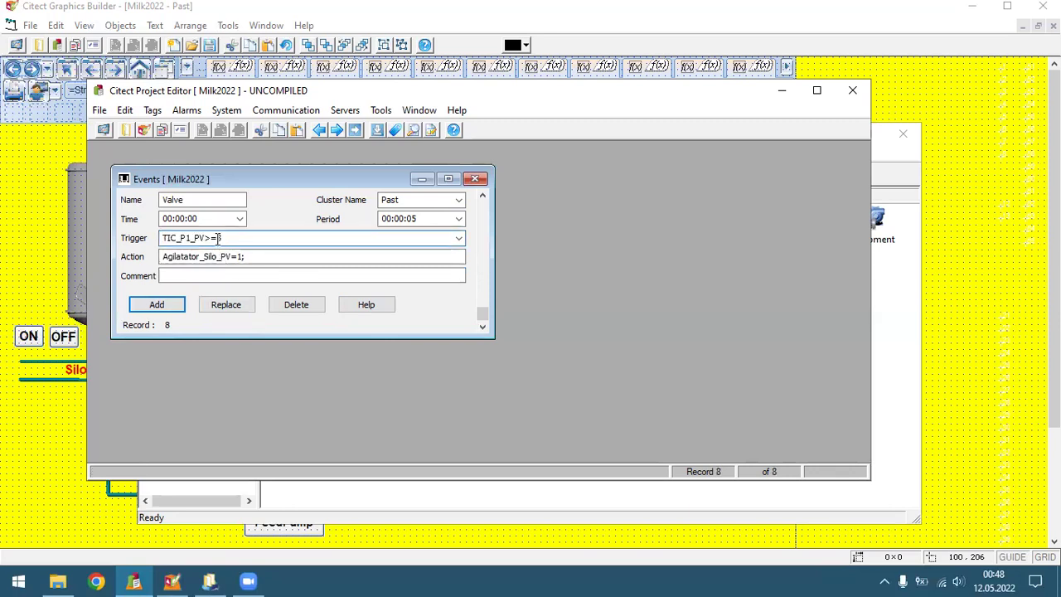
{"action": "key", "text": "Left"}
{"action": "key", "text": "BackSpace"}
{"action": "type", "text": "<"}
{"action": "key", "text": "BackSpace"}
{"action": "type", "text": "2"}
Set the event's action to Agilatator_Silo_PV=0; and add it as a new record.
{"action": "left_click", "coordinate": [243, 257]}
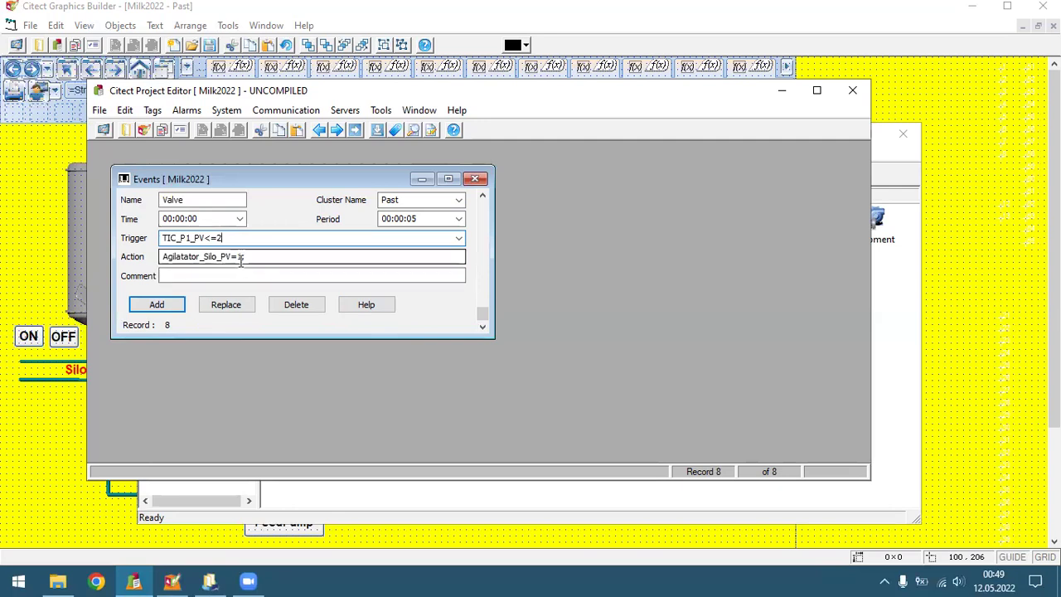
{"action": "key", "text": "BackSpace"}
{"action": "key", "text": "BackSpace"}
{"action": "type", "text": "0"}
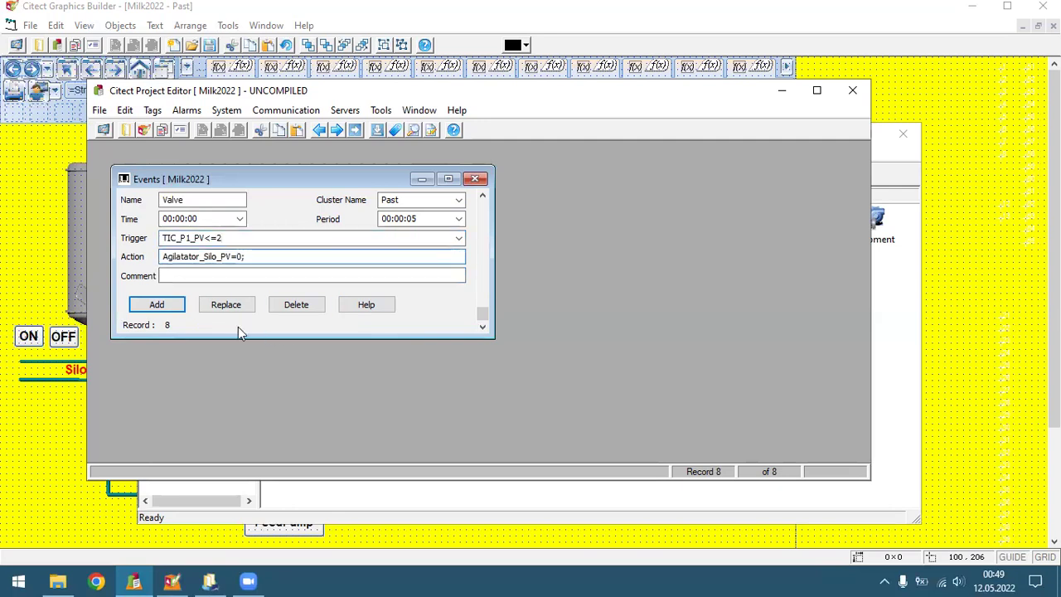
{"action": "type", "text": ";"}
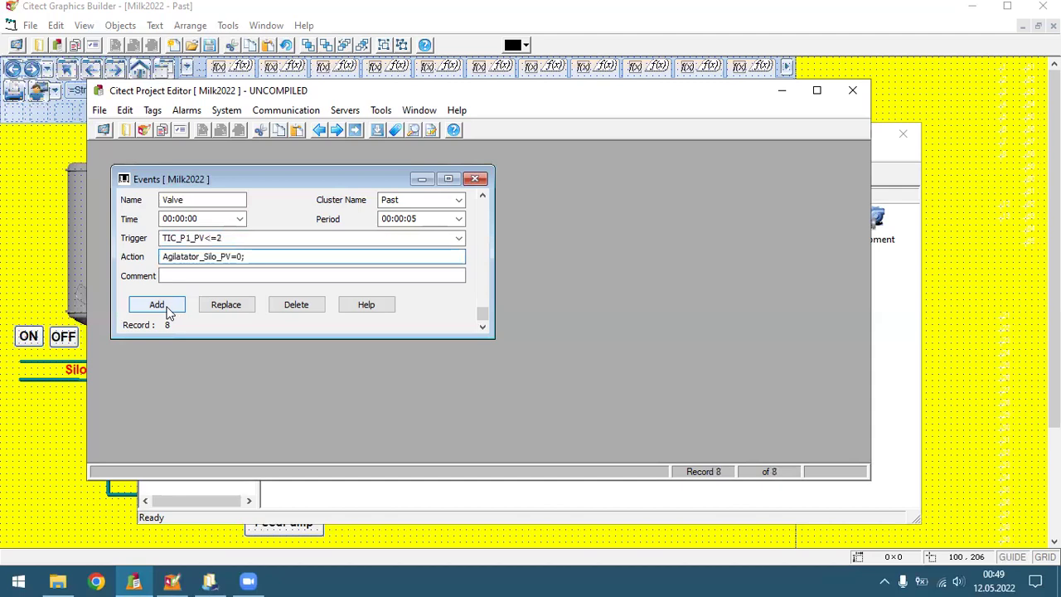
{"action": "left_click", "coordinate": [170, 313]}
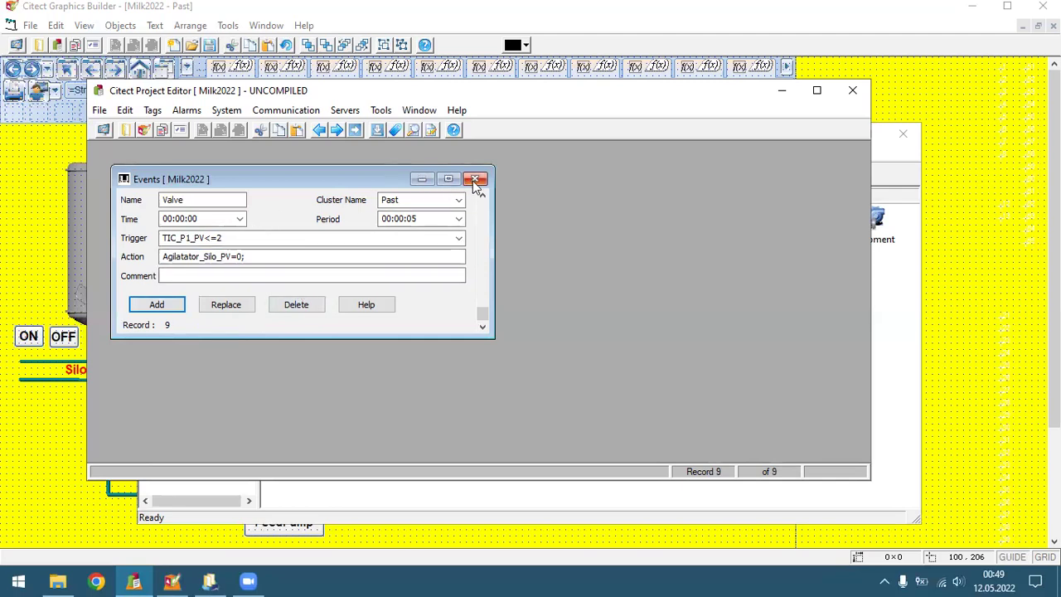
Pack the Milk2022 project database with the Events form closed.
{"action": "left_click", "coordinate": [98, 109]}
{"action": "left_click", "coordinate": [135, 196]}
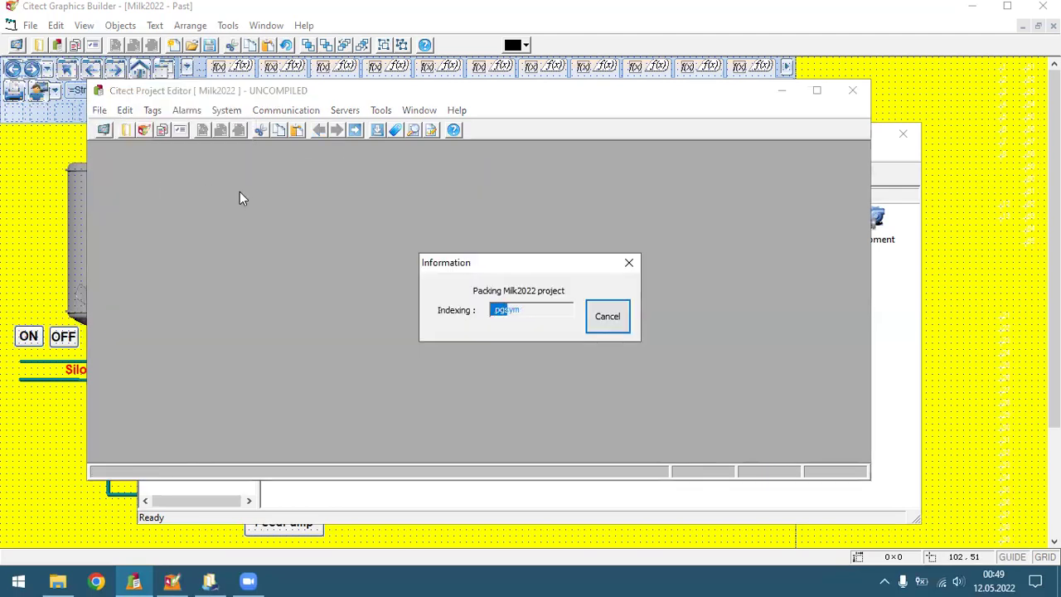
Open the Trend Tags form of the Milk2022 project.
{"action": "left_click", "coordinate": [782, 91]}
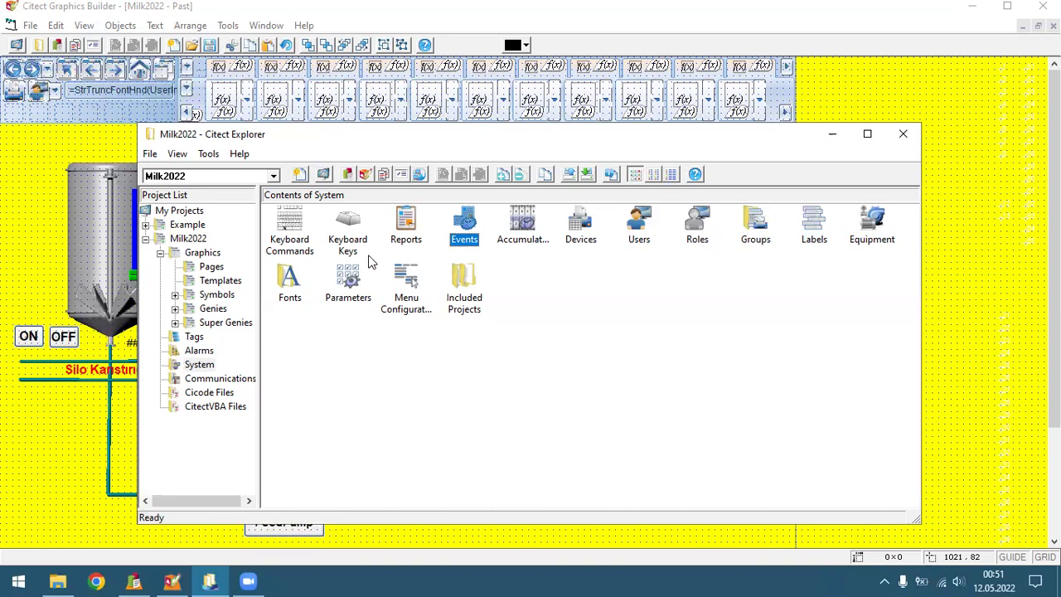
{"action": "left_click", "coordinate": [196, 338]}
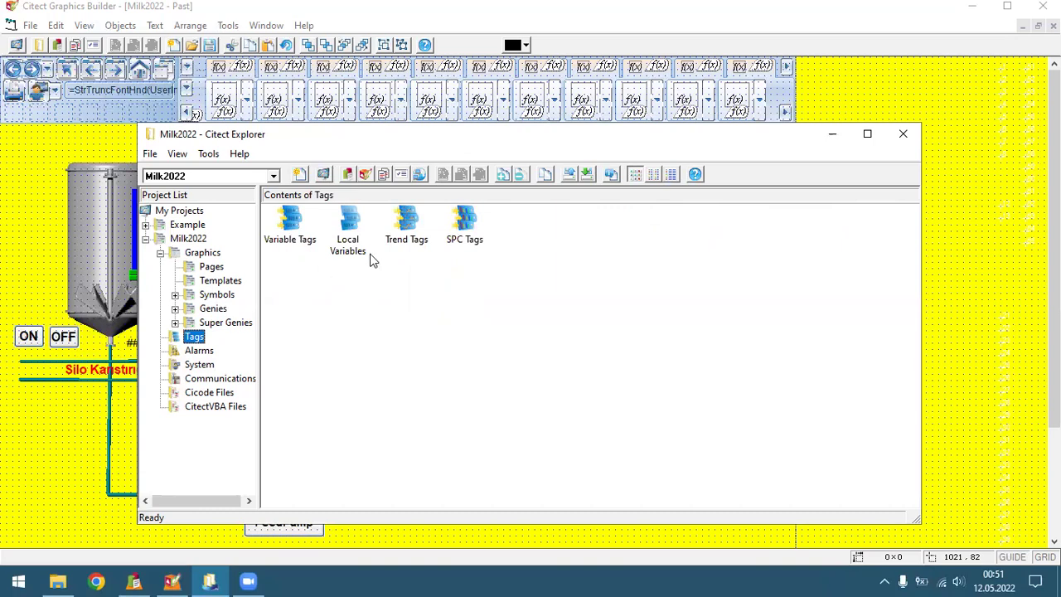
{"action": "double_click", "coordinate": [405, 225]}
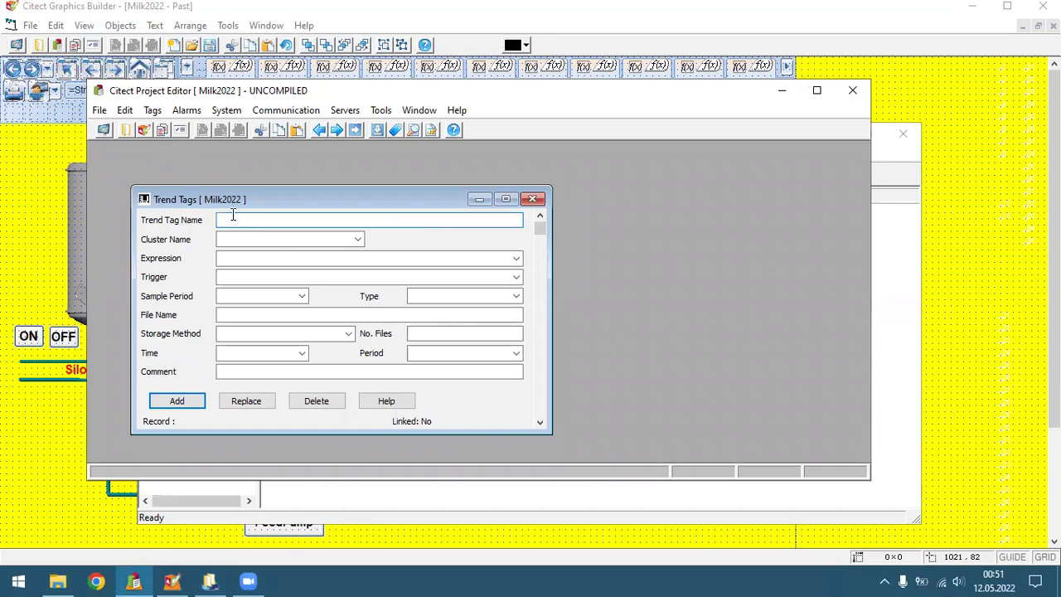
Name the new trend tag P1_P, assign it to cluster Past and use TIC_P1_PV as its expression.
{"action": "type", "text": "P1_P"}
{"action": "left_click", "coordinate": [357, 239]}
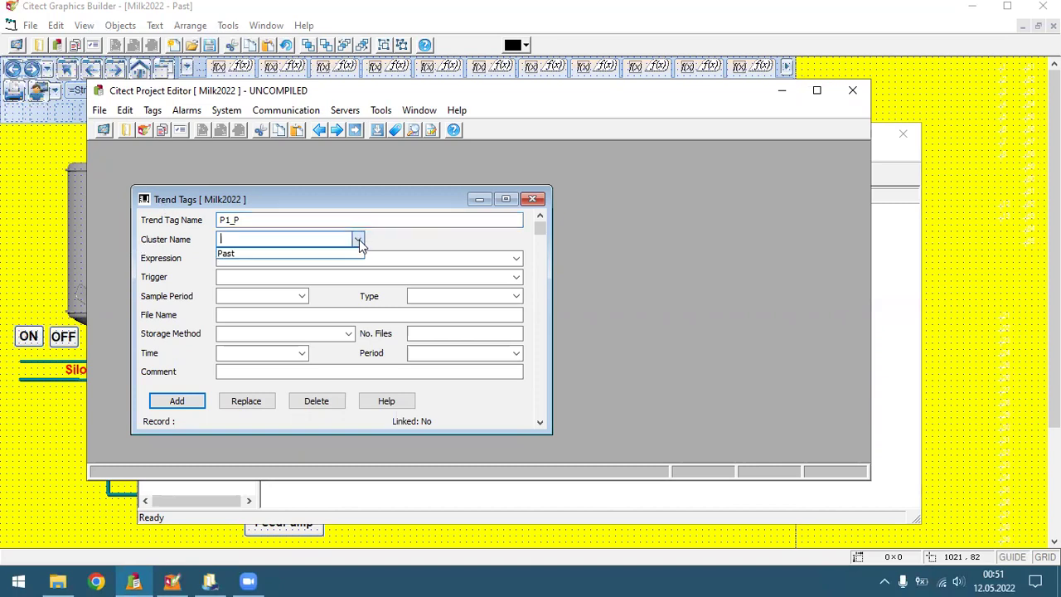
{"action": "left_click", "coordinate": [345, 250]}
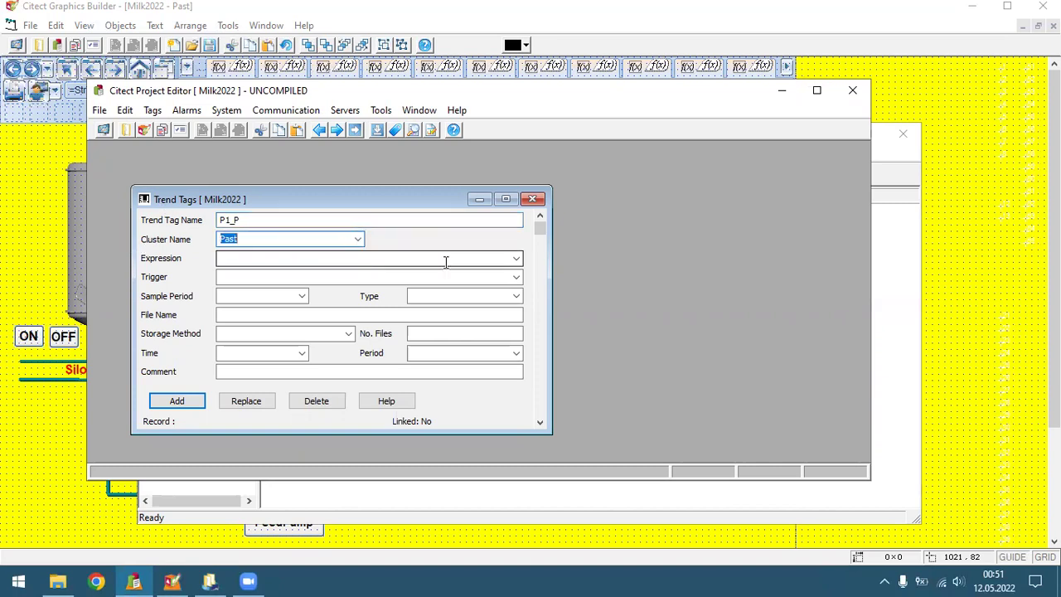
{"action": "left_click", "coordinate": [516, 259]}
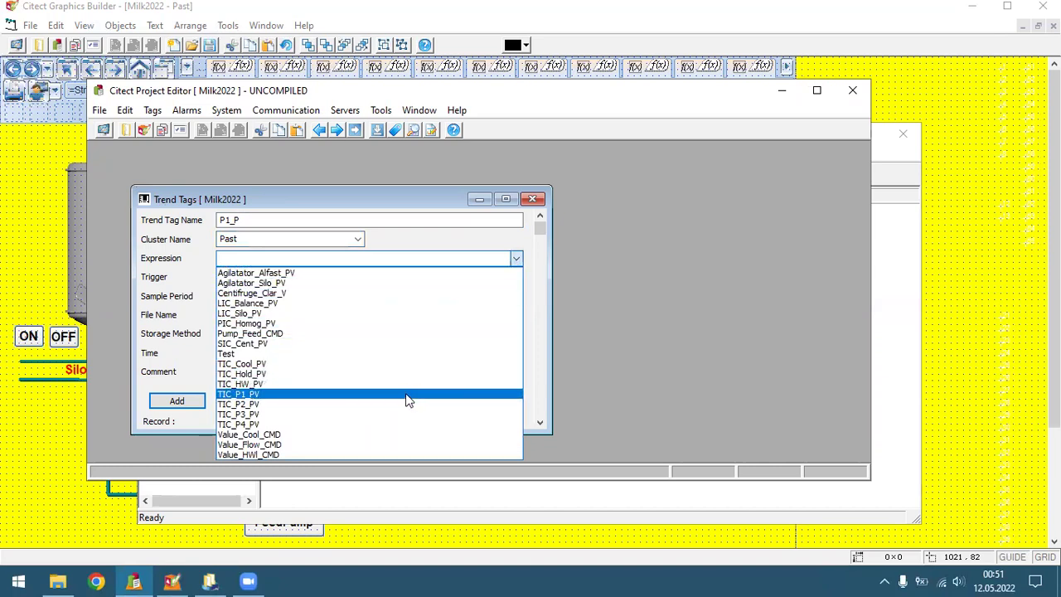
{"action": "left_click", "coordinate": [240, 394]}
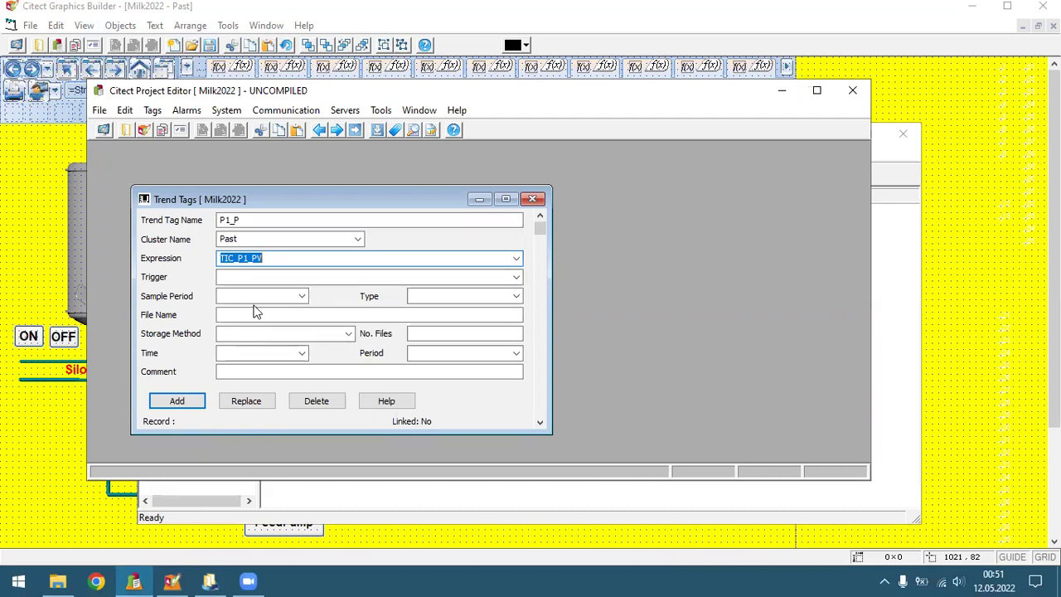
Set the P1_P trend's sample period to 00:00:01 and its type to TRN_PERIODIC.
{"action": "left_click", "coordinate": [302, 295]}
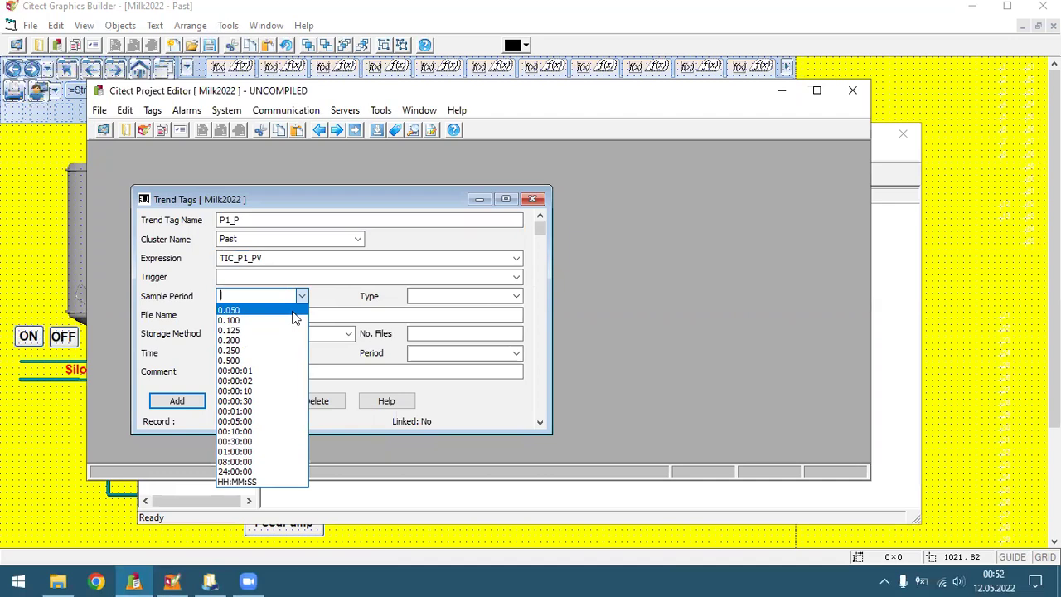
{"action": "left_click", "coordinate": [262, 371]}
{"action": "left_click", "coordinate": [300, 296]}
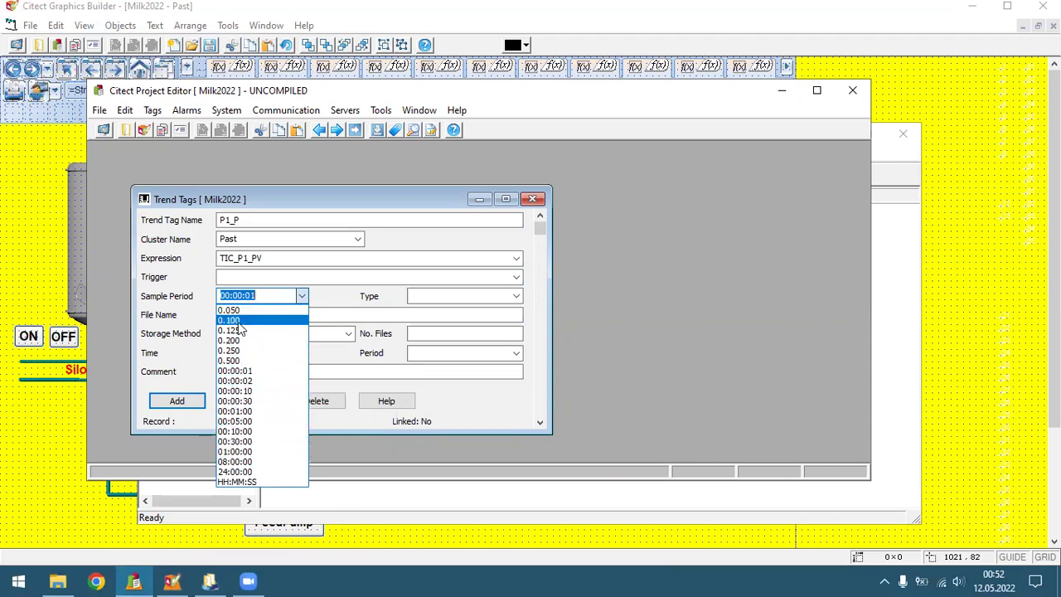
{"action": "left_click", "coordinate": [346, 302]}
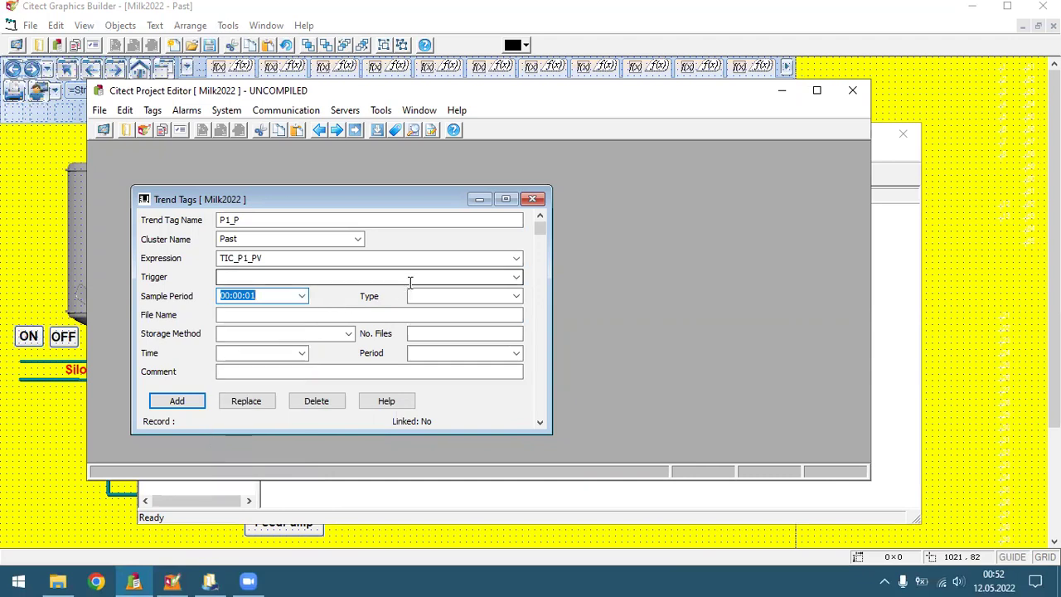
{"action": "left_click", "coordinate": [516, 296]}
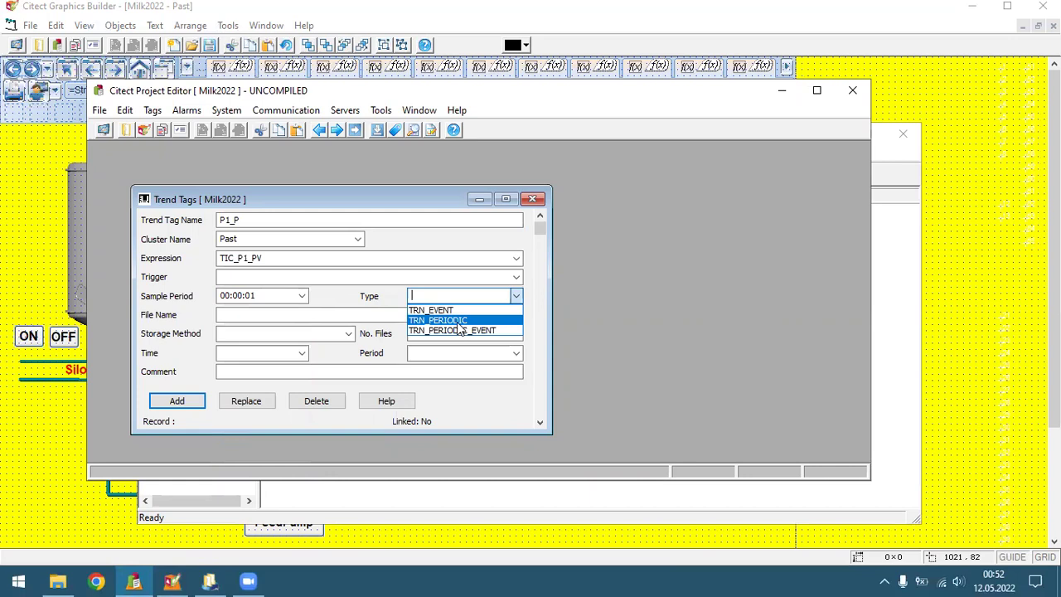
{"action": "left_click", "coordinate": [457, 322]}
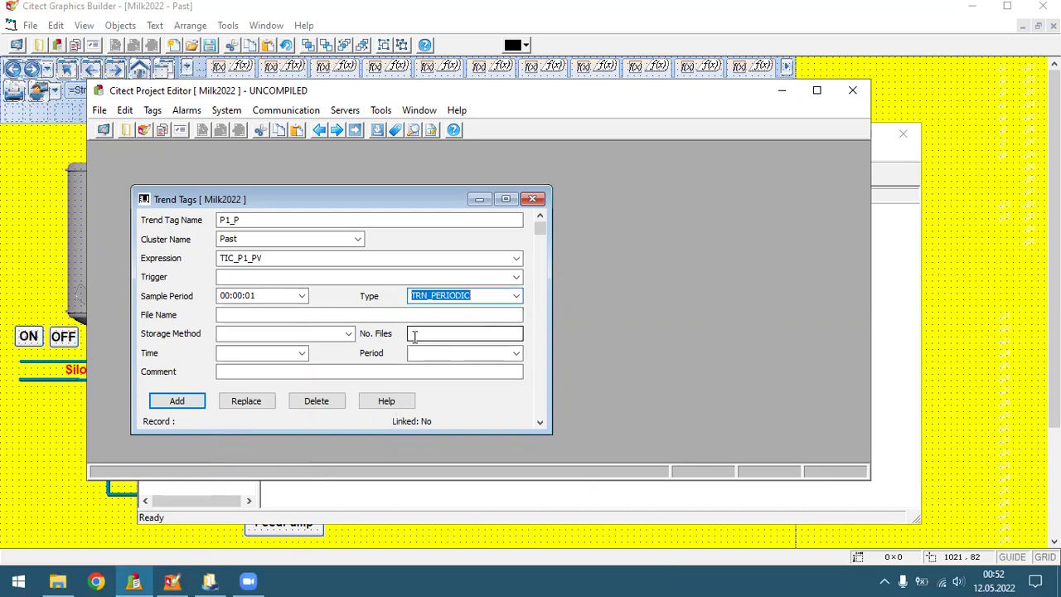
Set the P1_P trend's file name to [DATA]:\P1_P and its storage method to Scaled (2-byte samples).
{"action": "left_click", "coordinate": [259, 313]}
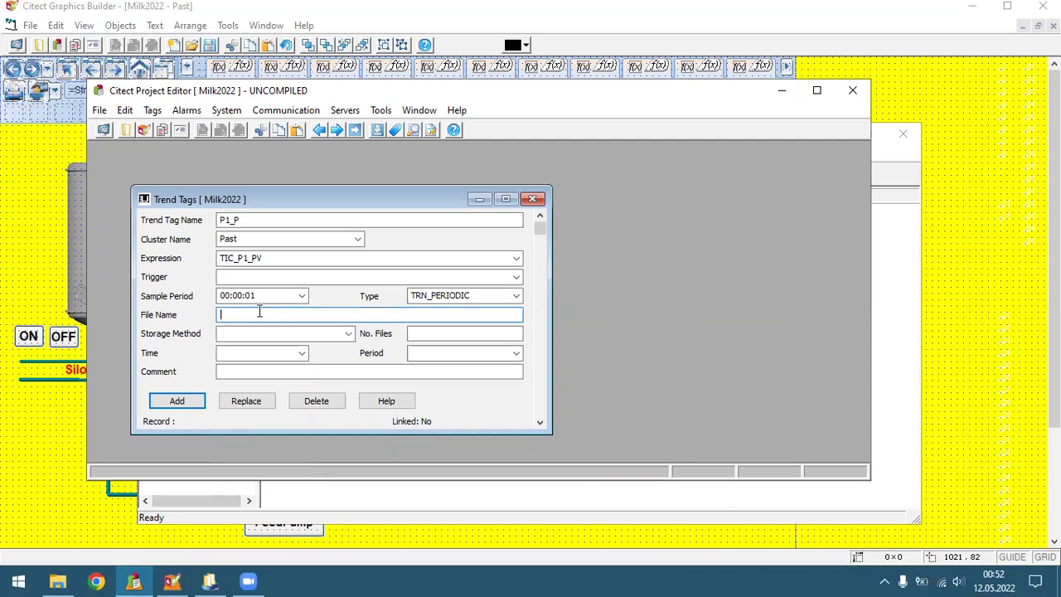
{"action": "type", "text": "[DATA"}
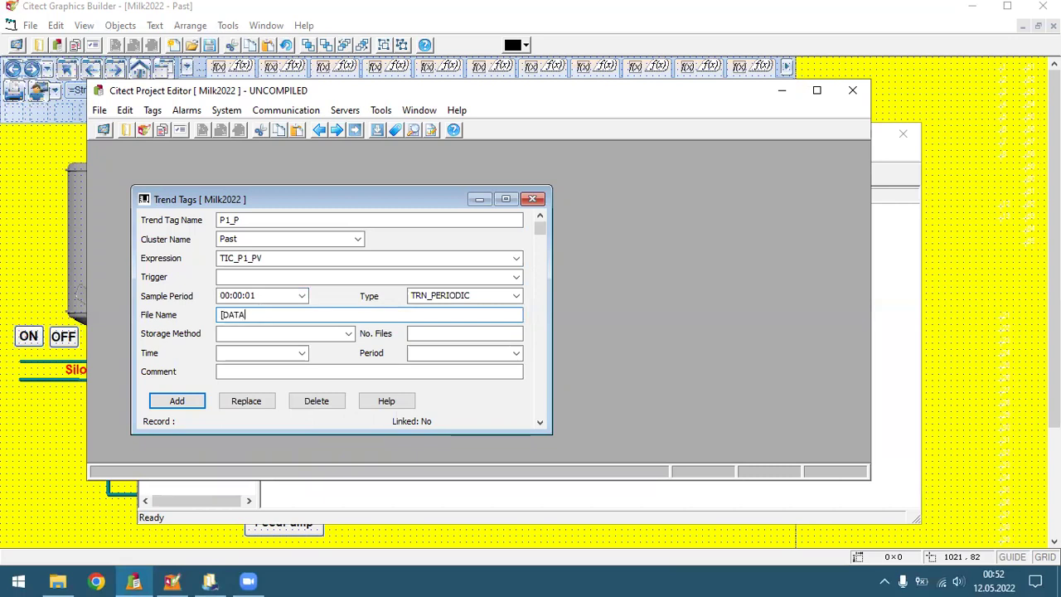
{"action": "type", "text": "]:\\"}
{"action": "type", "text": "P1_P"}
{"action": "left_click", "coordinate": [348, 333]}
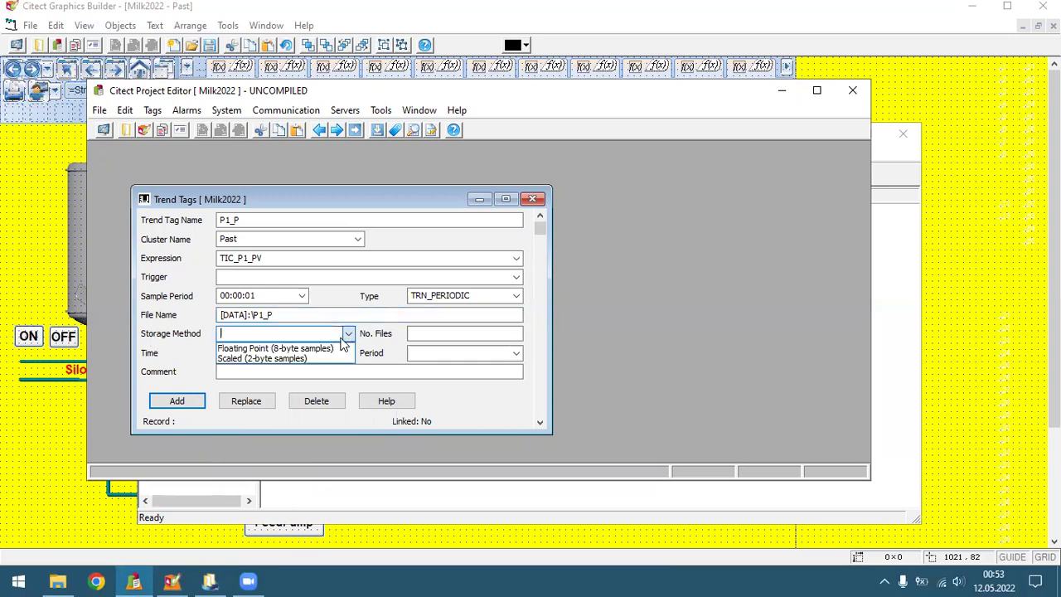
{"action": "left_click", "coordinate": [249, 361]}
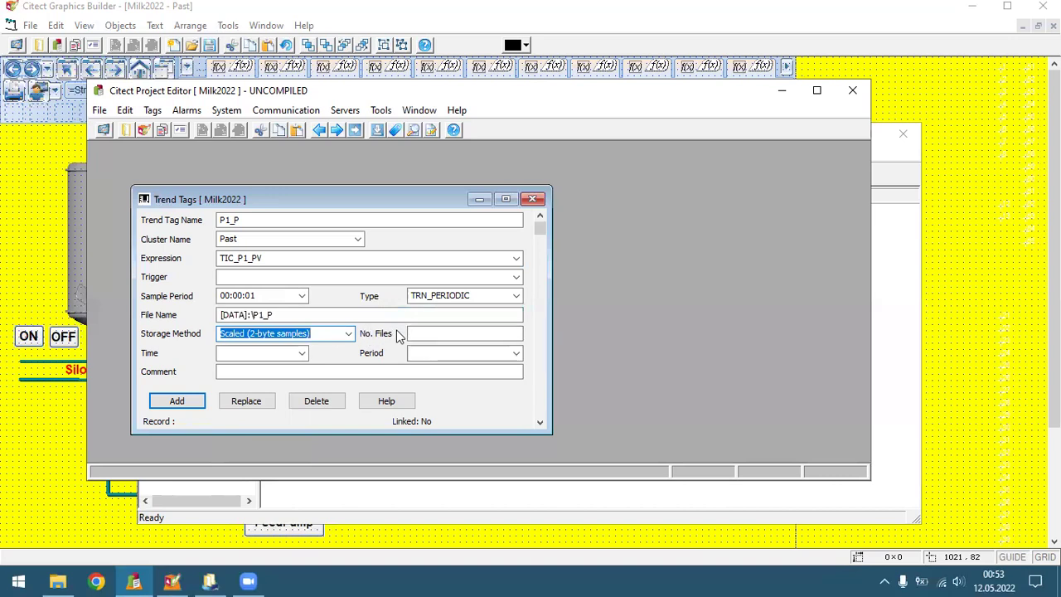
Set 2 files, time 00:00:00 and period 24:00:00 for the P1_P trend tag, and add it as a record.
{"action": "key", "text": "Tab"}
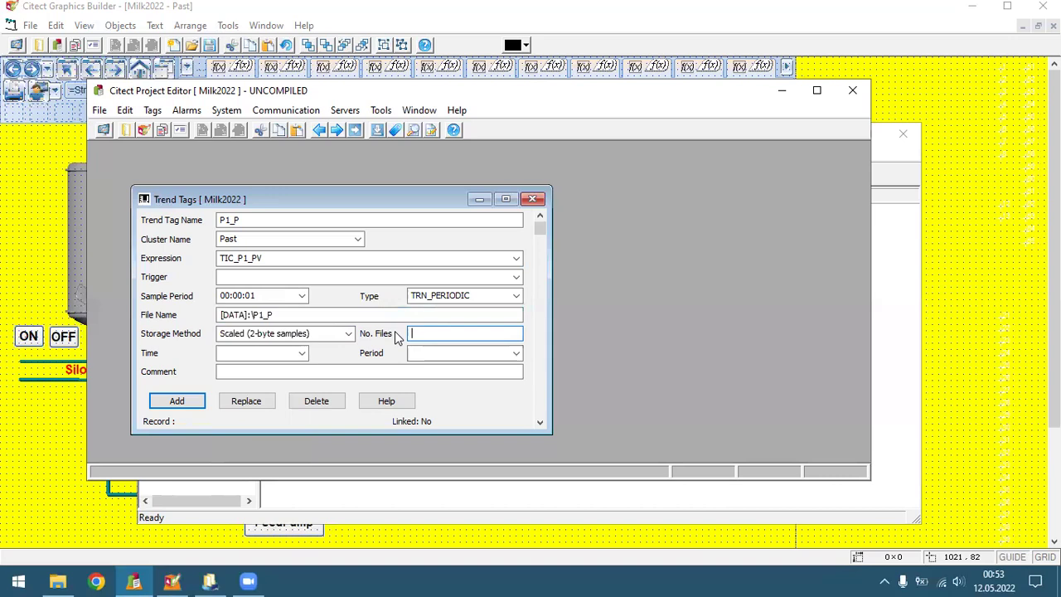
{"action": "type", "text": "2"}
{"action": "left_click", "coordinate": [301, 355]}
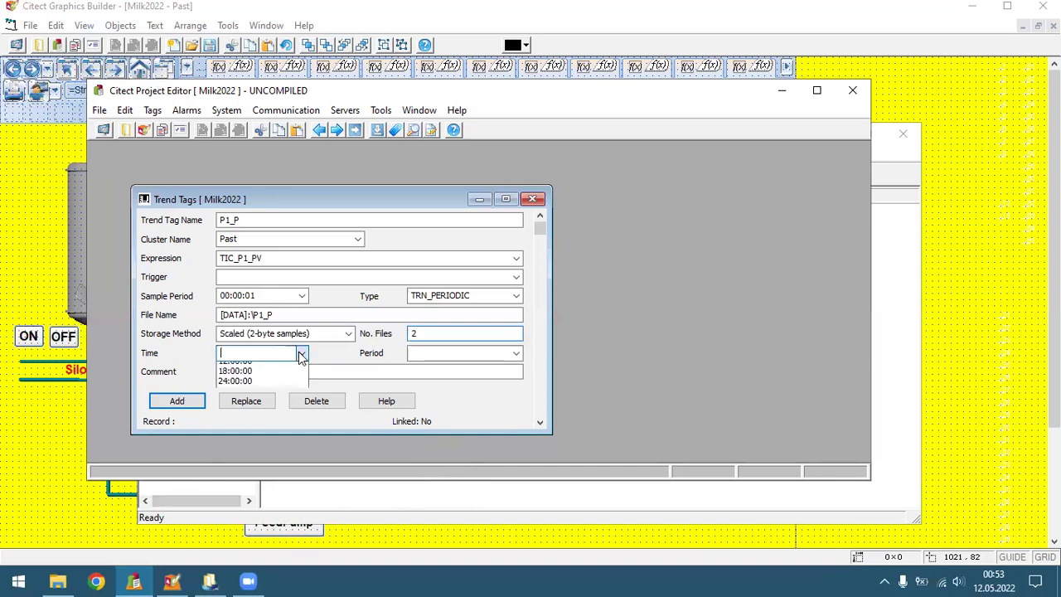
{"action": "left_click", "coordinate": [296, 368]}
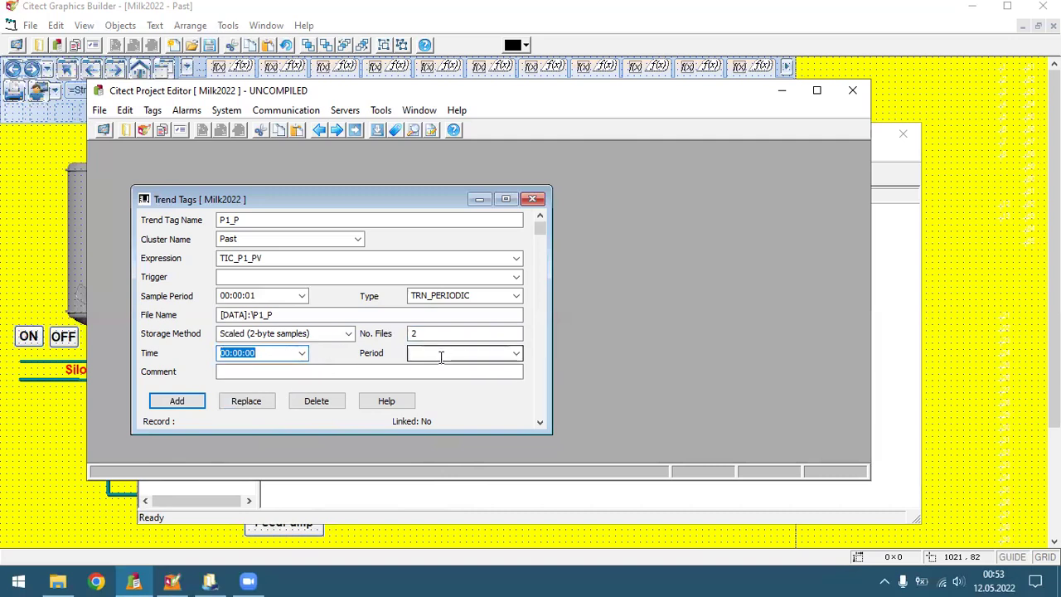
{"action": "left_click", "coordinate": [515, 355]}
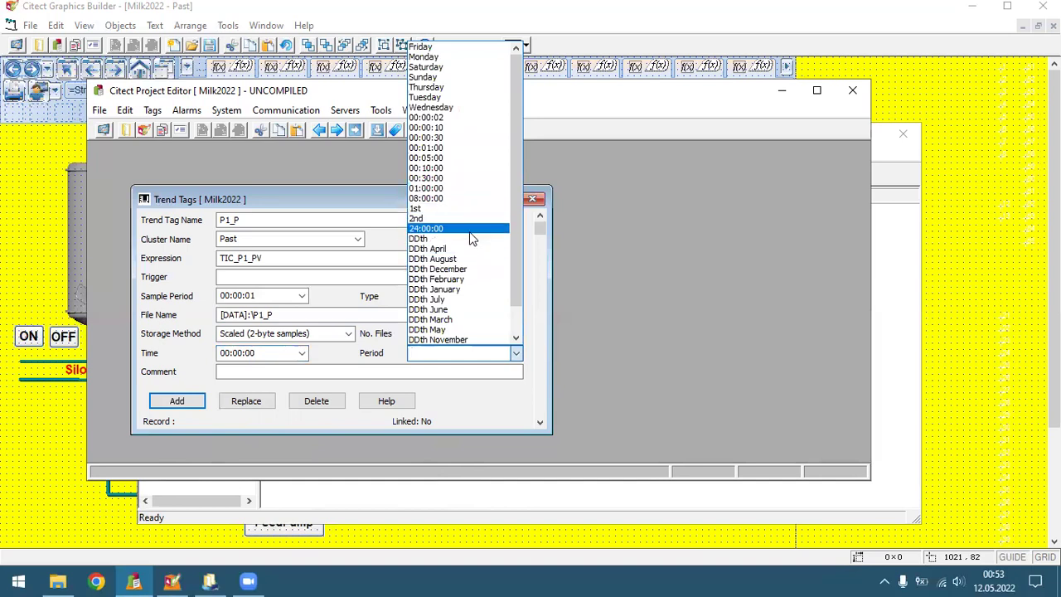
{"action": "left_click", "coordinate": [470, 229]}
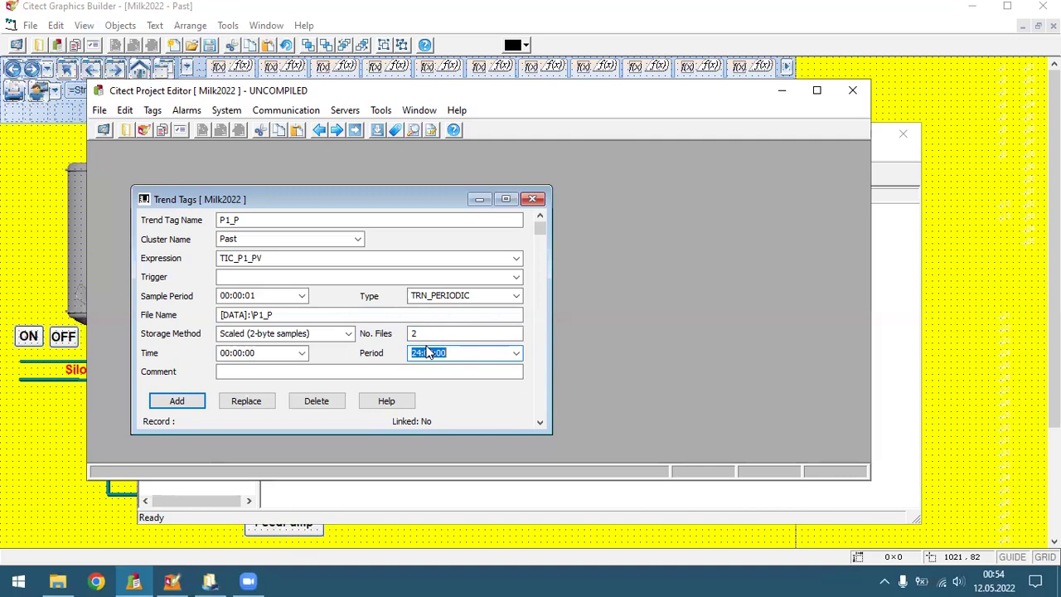
{"action": "left_click", "coordinate": [185, 404]}
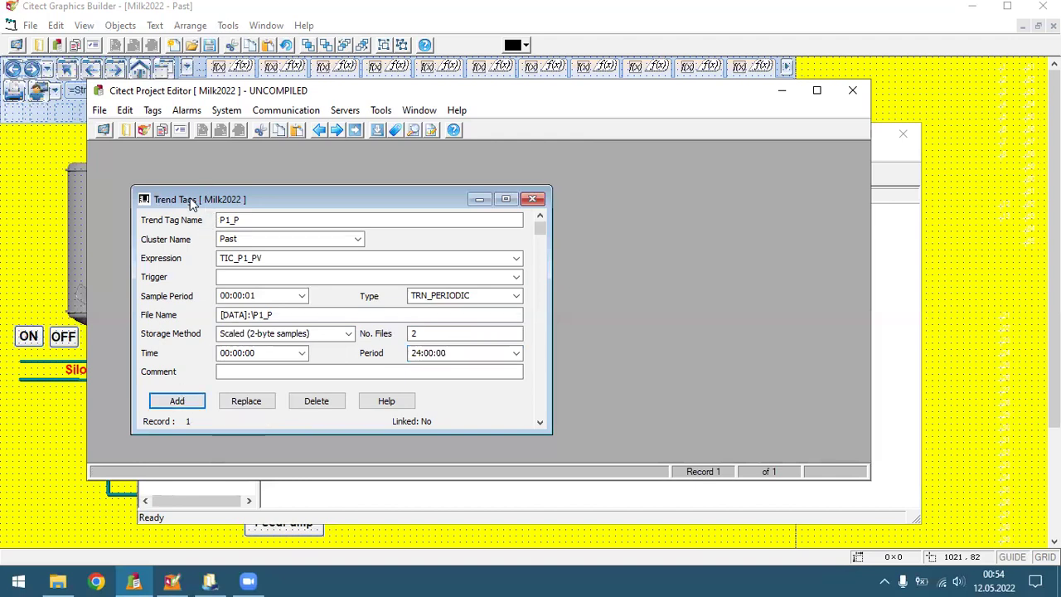
Add a trend tag record named P2_P with expression TIC_P2_PV and file name [DATA]:\P2_P, keeping the other settings.
{"action": "left_click", "coordinate": [230, 219]}
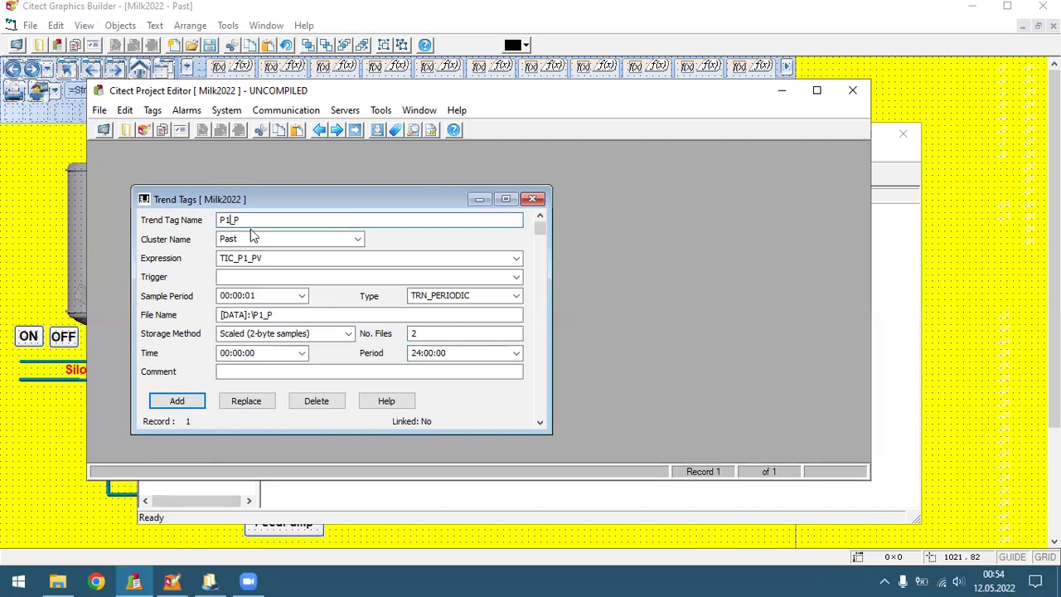
{"action": "key", "text": "BackSpace"}
{"action": "type", "text": "2"}
{"action": "left_click", "coordinate": [251, 258]}
{"action": "left_click", "coordinate": [250, 258]}
{"action": "key", "text": "BackSpace"}
{"action": "type", "text": "2"}
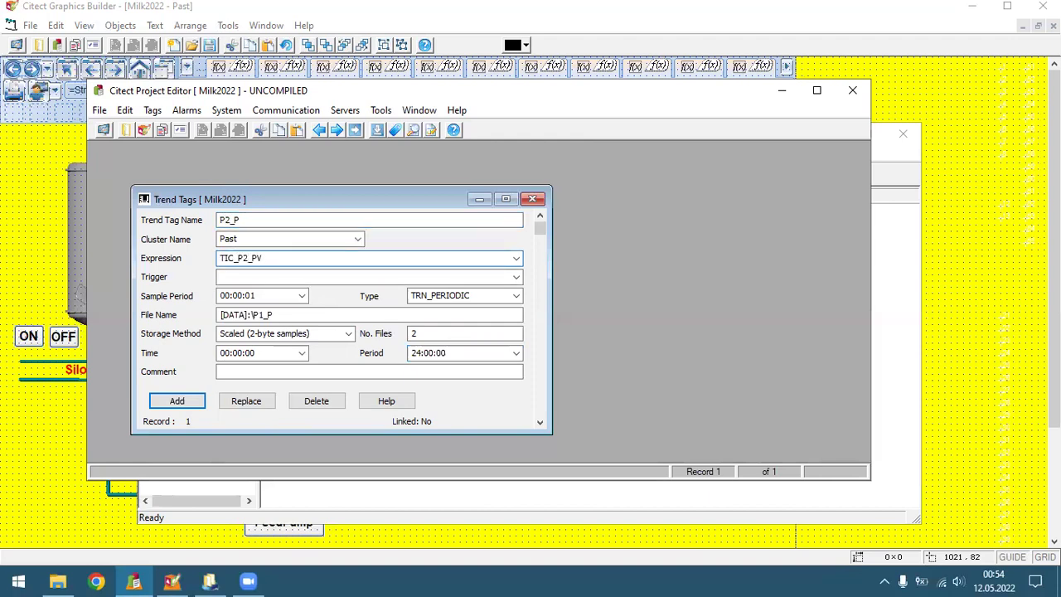
{"action": "left_click", "coordinate": [264, 316]}
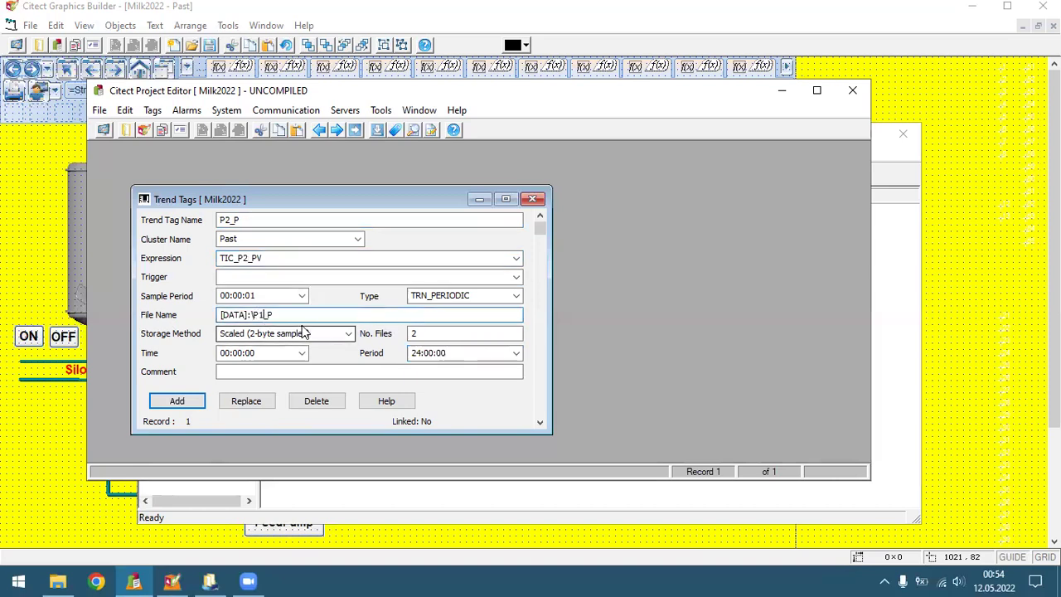
{"action": "type", "text": "2"}
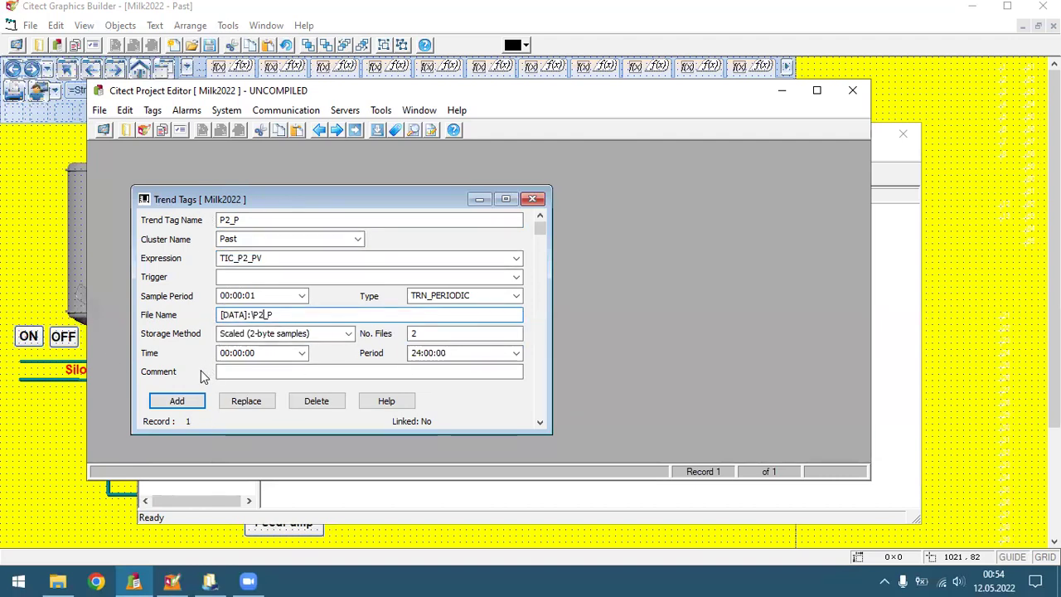
{"action": "left_click", "coordinate": [184, 402]}
Add a trend tag record named P3_P with expression TIC_P3_PV and file name [DATA]:\P3_P, keeping the other settings.
{"action": "left_click", "coordinate": [228, 219]}
{"action": "key", "text": "BackSpace"}
{"action": "type", "text": "3"}
{"action": "key", "text": "Tab"}
{"action": "key", "text": "Tab"}
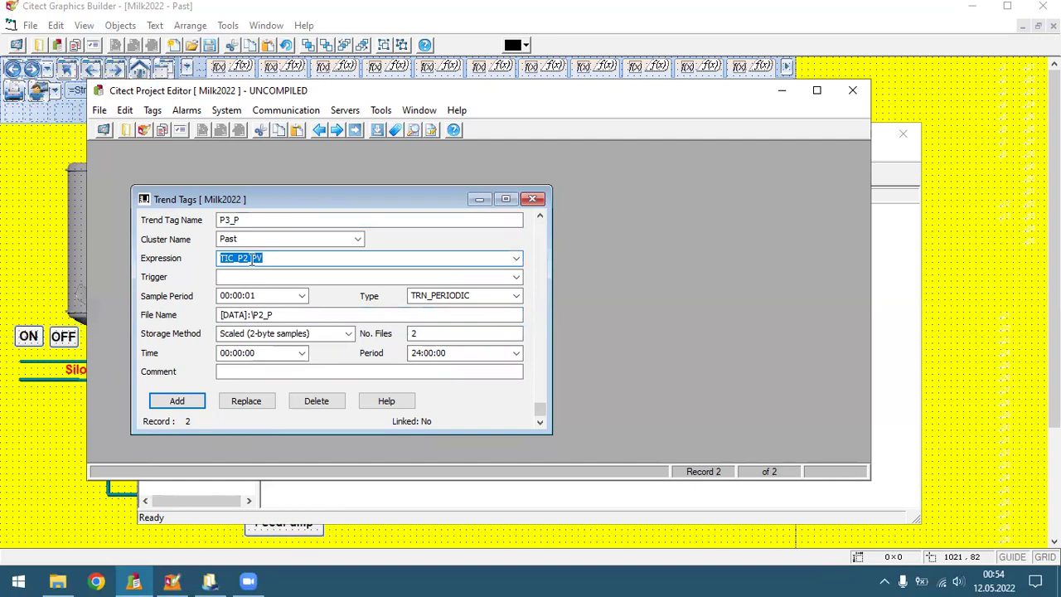
{"action": "left_click", "coordinate": [250, 258]}
{"action": "key", "text": "BackSpace"}
{"action": "type", "text": "3"}
{"action": "left_click", "coordinate": [261, 315]}
{"action": "key", "text": "BackSpace"}
{"action": "type", "text": "3"}
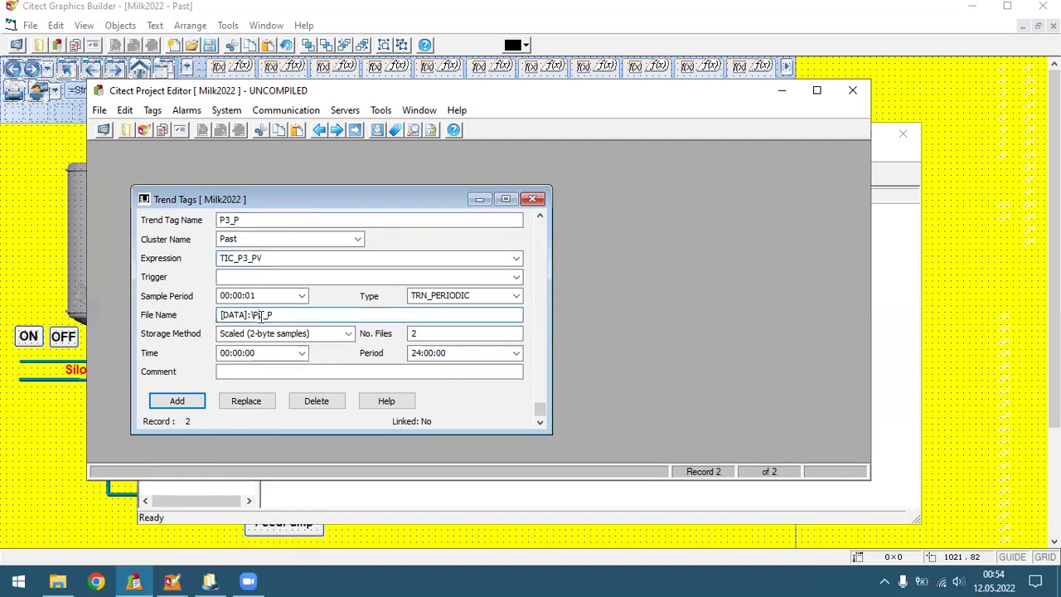
{"action": "key", "text": "BackSpace"}
{"action": "type", "text": "3"}
{"action": "left_click", "coordinate": [177, 401]}
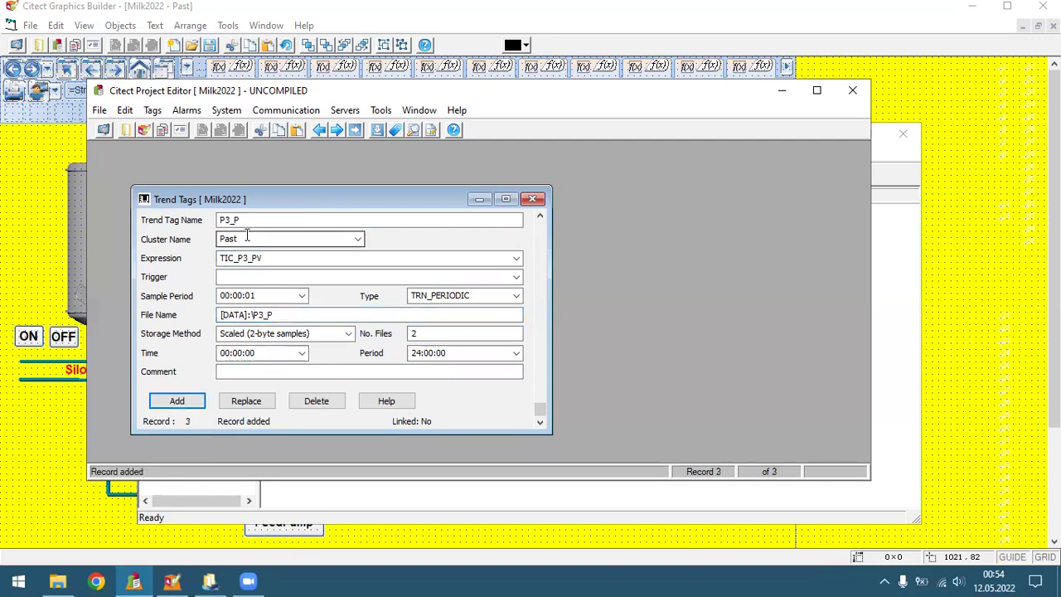
Add a trend tag record named P4_P with expression TIC_P4_PV and file name [DATA]:\P4_P, keeping the other settings.
{"action": "double_click", "coordinate": [244, 220]}
{"action": "left_click", "coordinate": [244, 220]}
{"action": "key", "text": "BackSpace"}
{"action": "key", "text": "BackSpace"}
{"action": "key", "text": "BackSpace"}
{"action": "type", "text": "4_P"}
{"action": "double_click", "coordinate": [246, 258]}
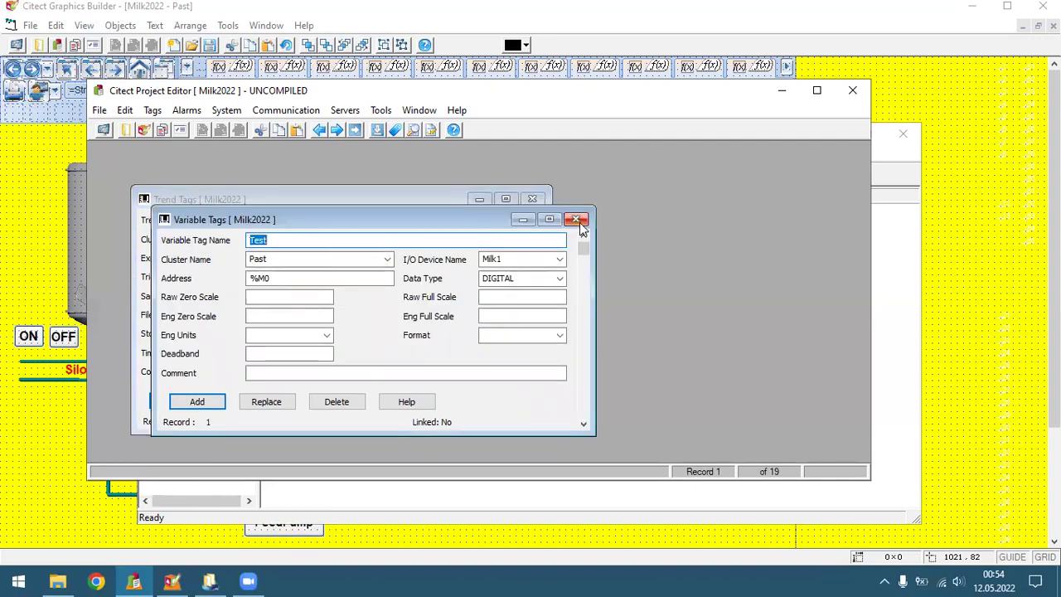
{"action": "left_click", "coordinate": [578, 220]}
{"action": "left_click", "coordinate": [249, 258]}
{"action": "key", "text": "BackSpace"}
{"action": "type", "text": "4"}
{"action": "left_click", "coordinate": [266, 315]}
{"action": "key", "text": "BackSpace"}
{"action": "type", "text": "4"}
{"action": "left_click", "coordinate": [174, 403]}
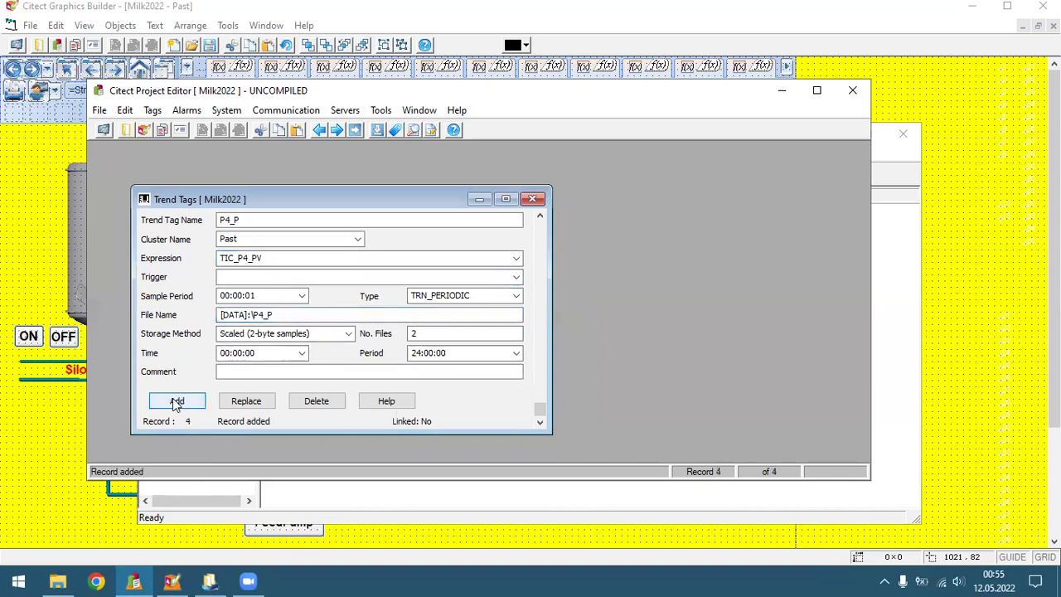
Add a trend tag record named HT_P with expression TIC_Hold_PV and file name [DATA]:\HT_P, keeping the other settings.
{"action": "left_click", "coordinate": [222, 315]}
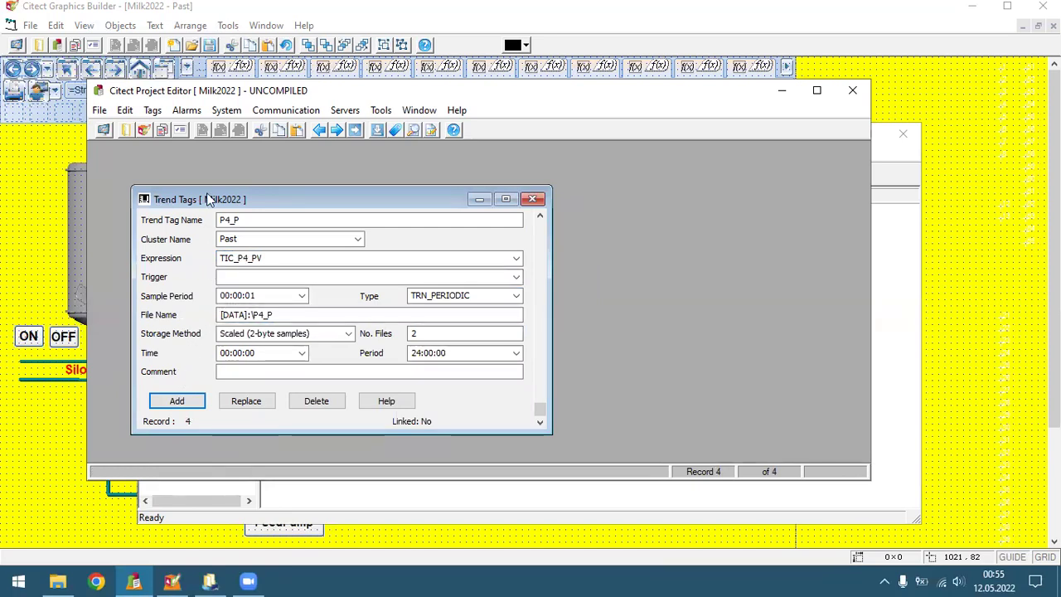
{"action": "left_click", "coordinate": [235, 220]}
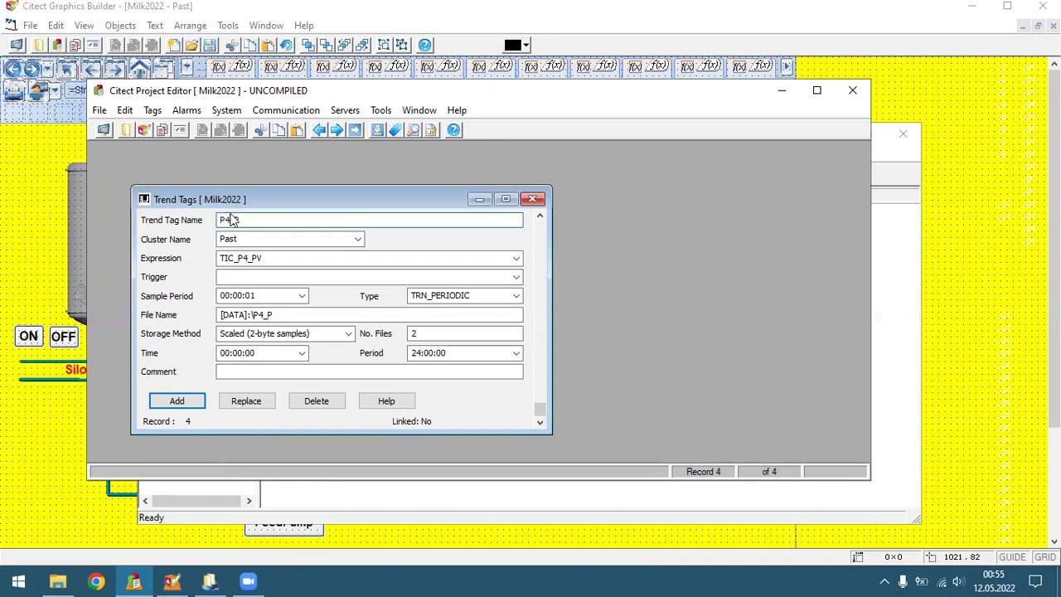
{"action": "type", "text": "HT"}
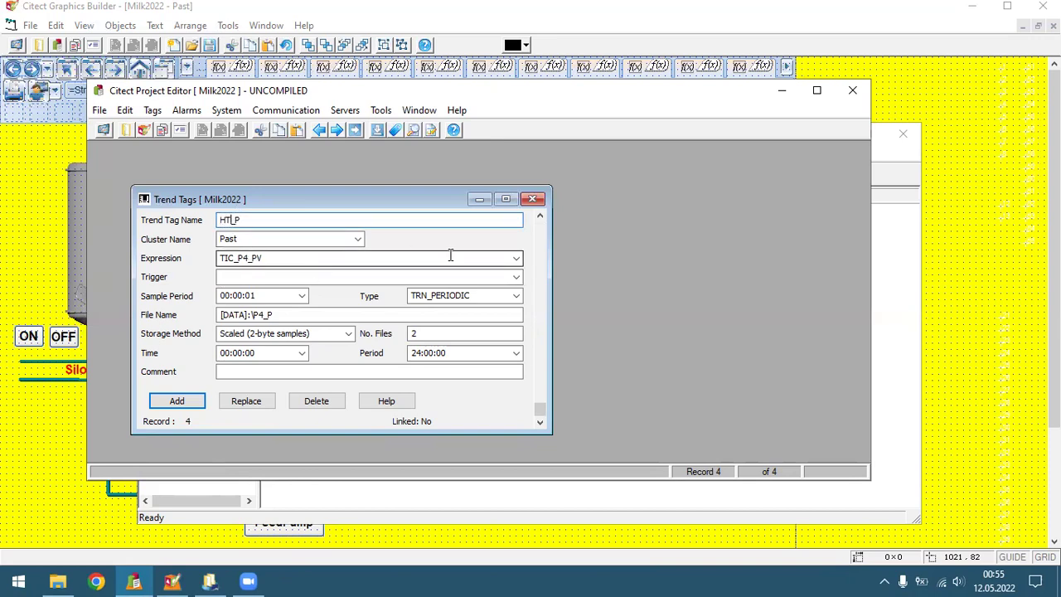
{"action": "left_click", "coordinate": [511, 259]}
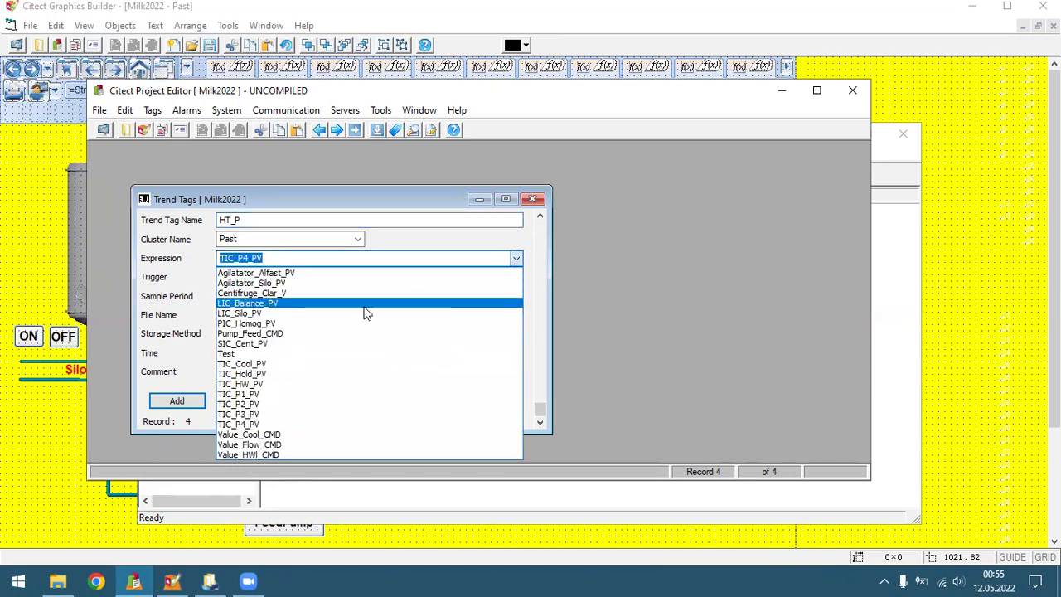
{"action": "left_click", "coordinate": [286, 374]}
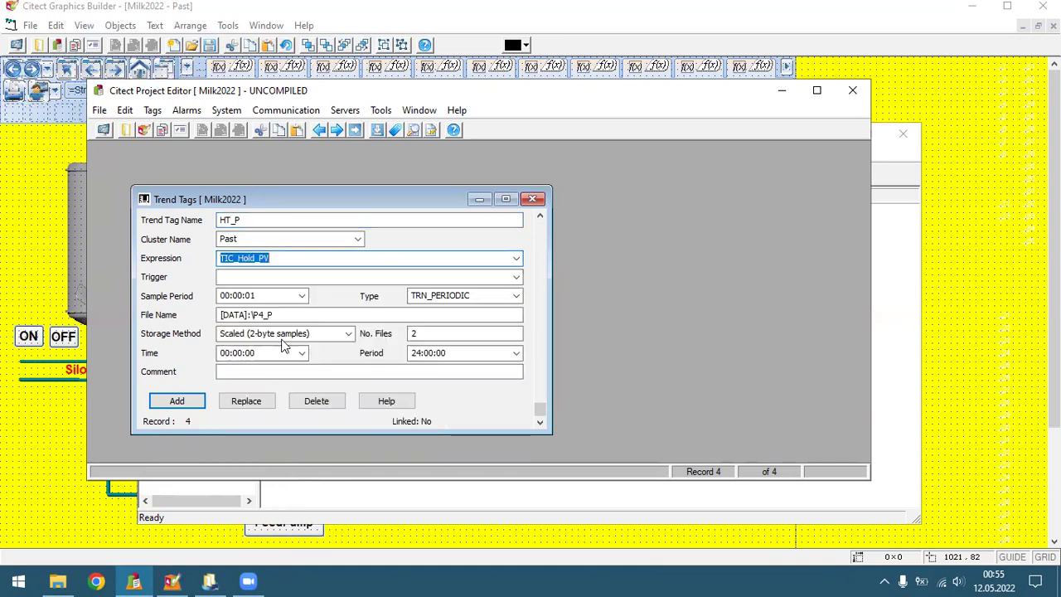
{"action": "left_click", "coordinate": [260, 317]}
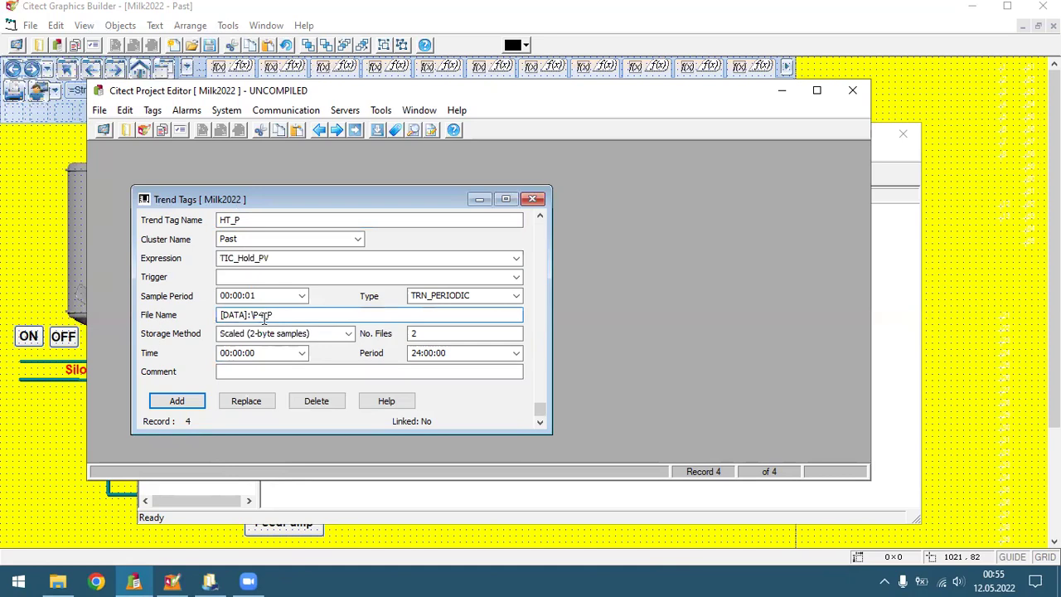
{"action": "key", "text": "BackSpace"}
{"action": "type", "text": "HT"}
{"action": "left_click", "coordinate": [191, 403]}
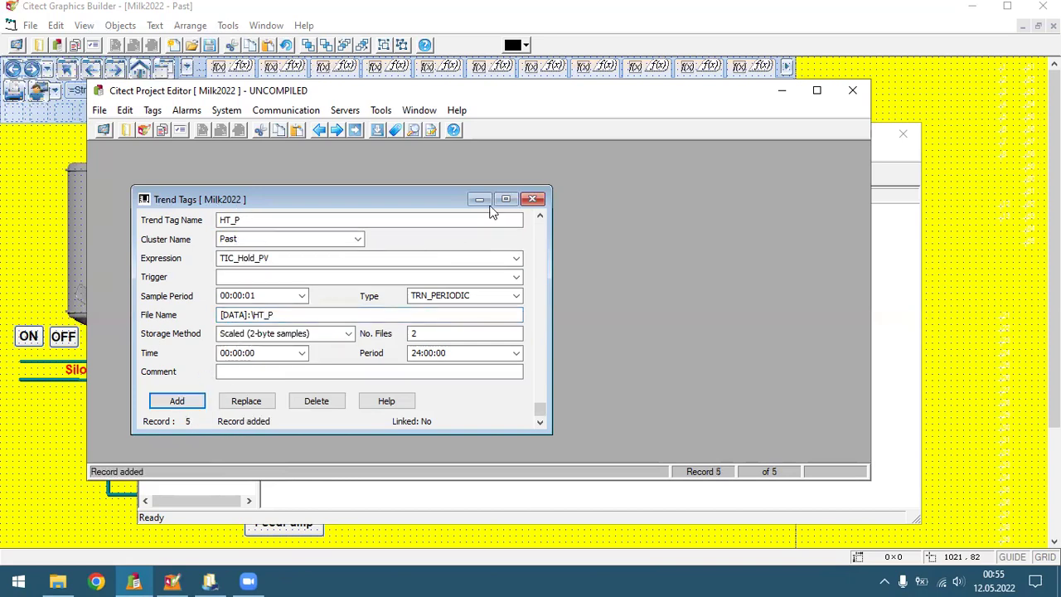
Pack the Milk2022 project database and close the Project Editor.
{"action": "left_click", "coordinate": [99, 110]}
{"action": "left_click", "coordinate": [133, 180]}
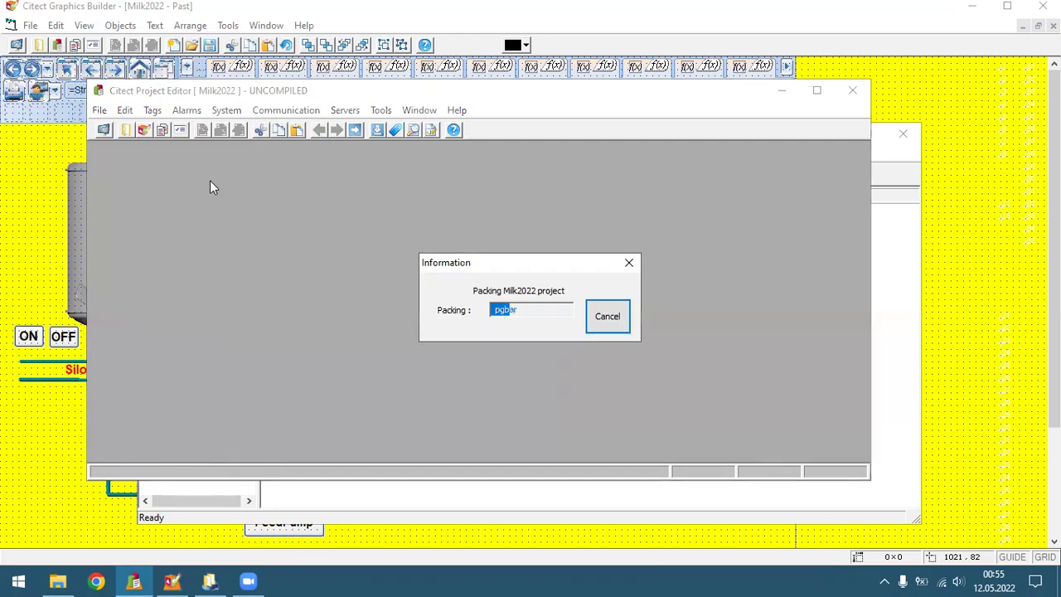
{"action": "left_click", "coordinate": [854, 91]}
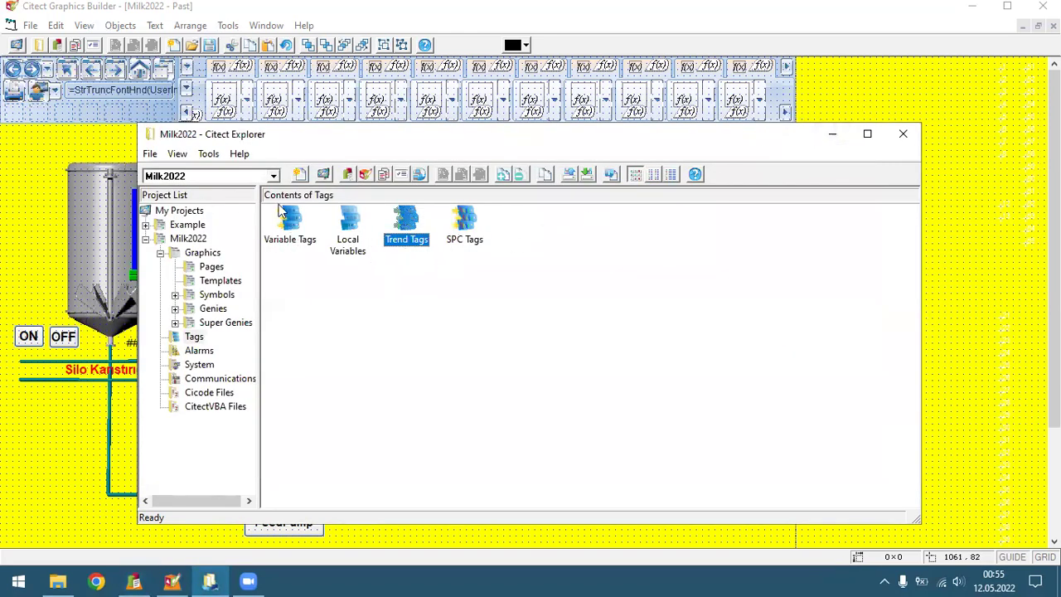
{"action": "left_click", "coordinate": [149, 155]}
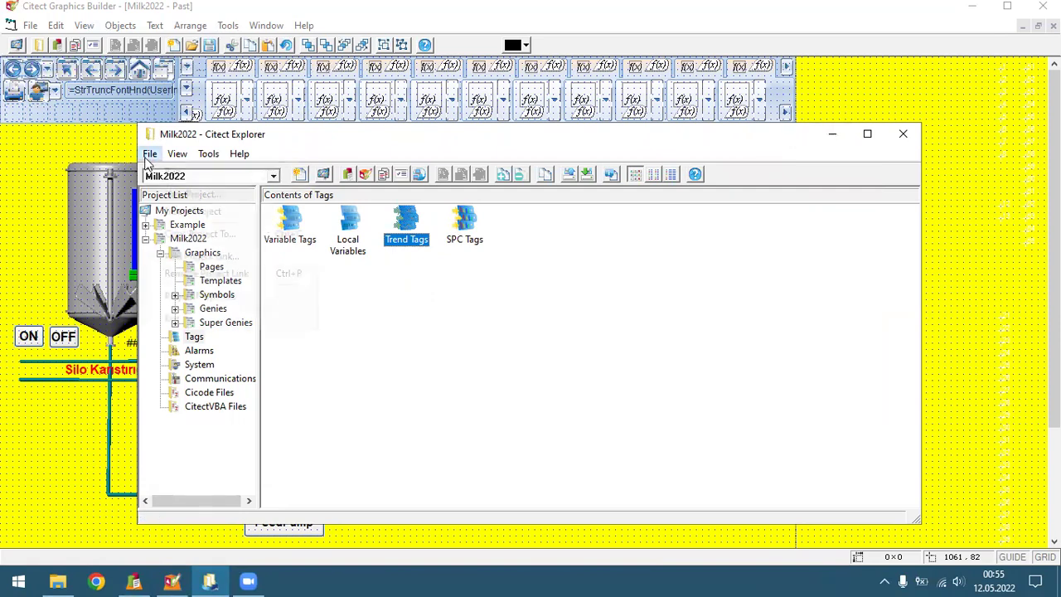
{"action": "left_click", "coordinate": [202, 155]}
{"action": "left_click", "coordinate": [204, 154]}
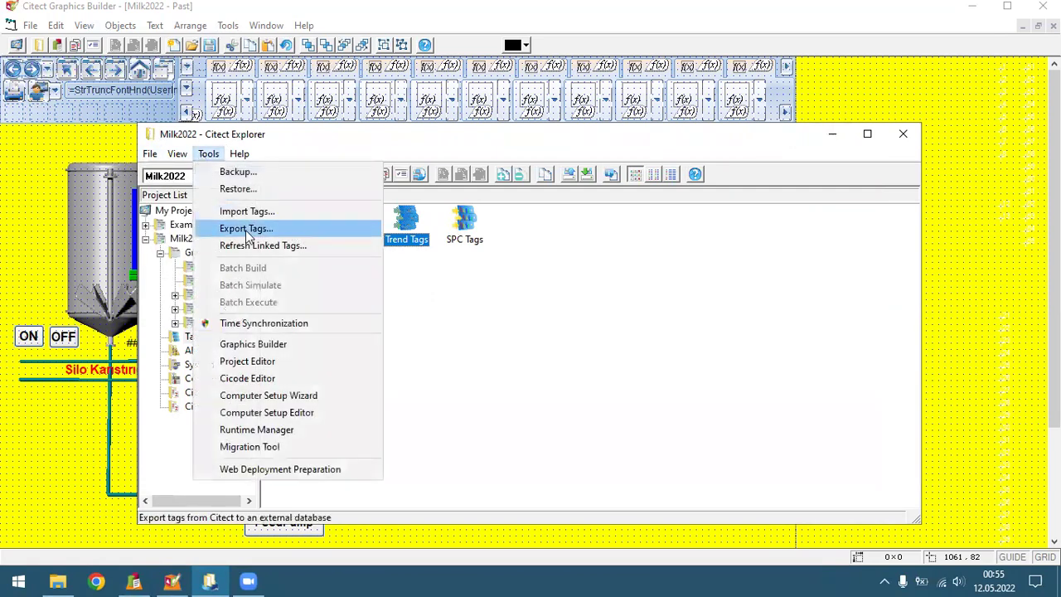
{"action": "left_click", "coordinate": [256, 398]}
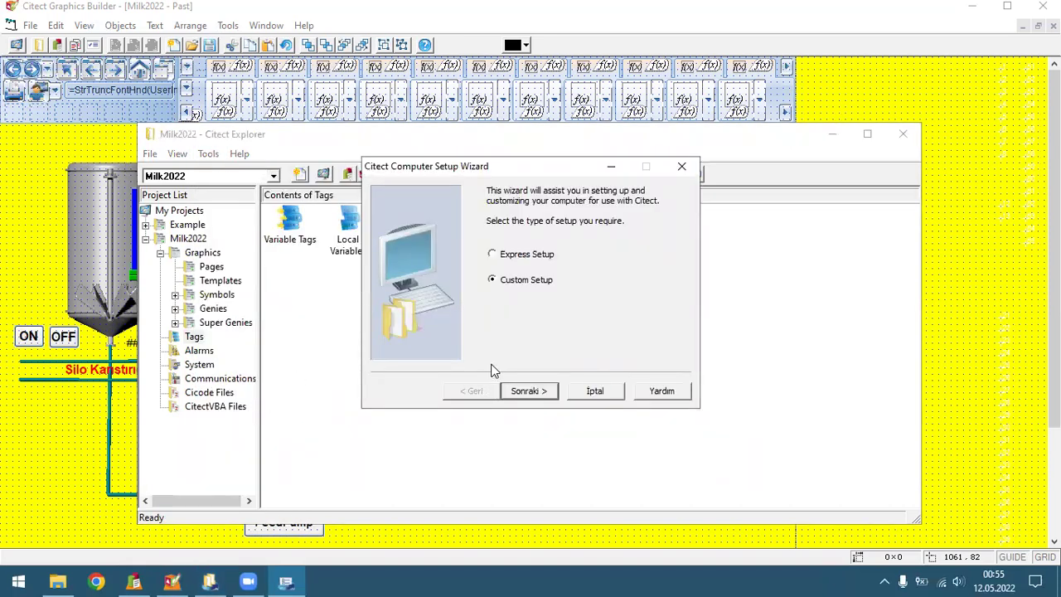
{"action": "left_click", "coordinate": [535, 397]}
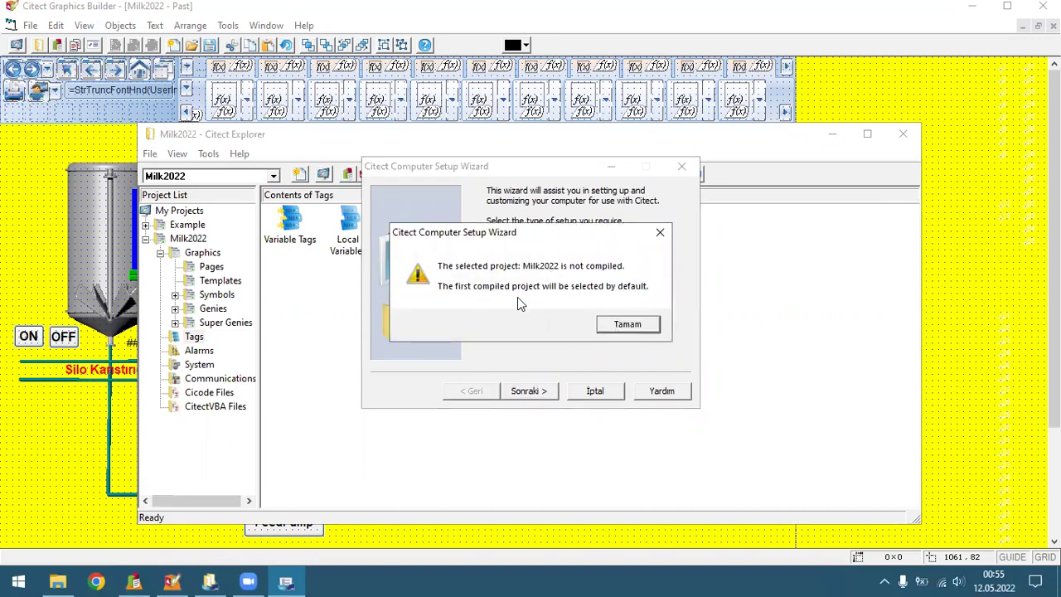
{"action": "left_click", "coordinate": [628, 323]}
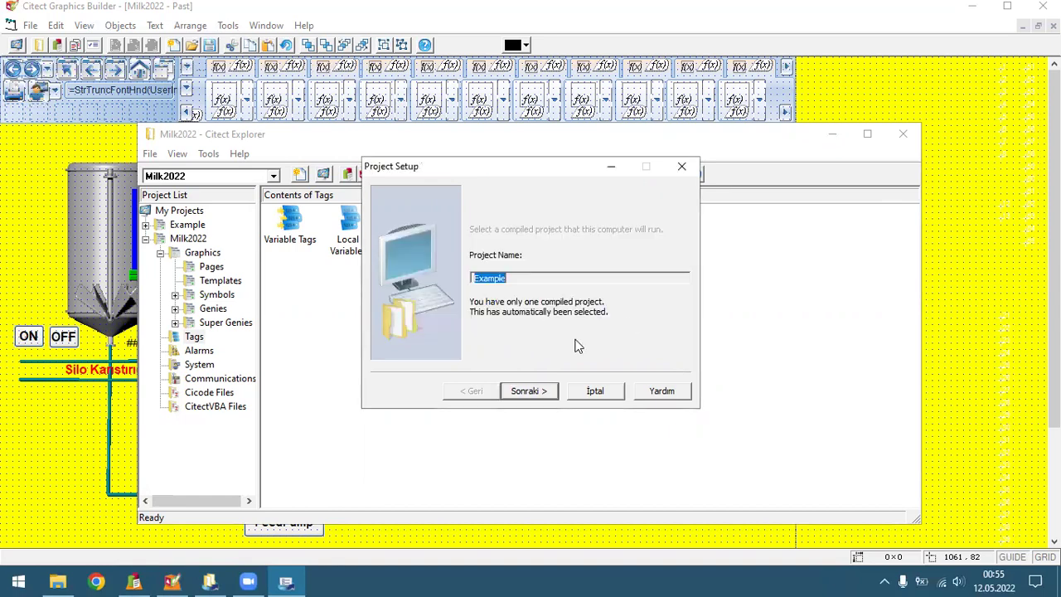
{"action": "left_click", "coordinate": [586, 393]}
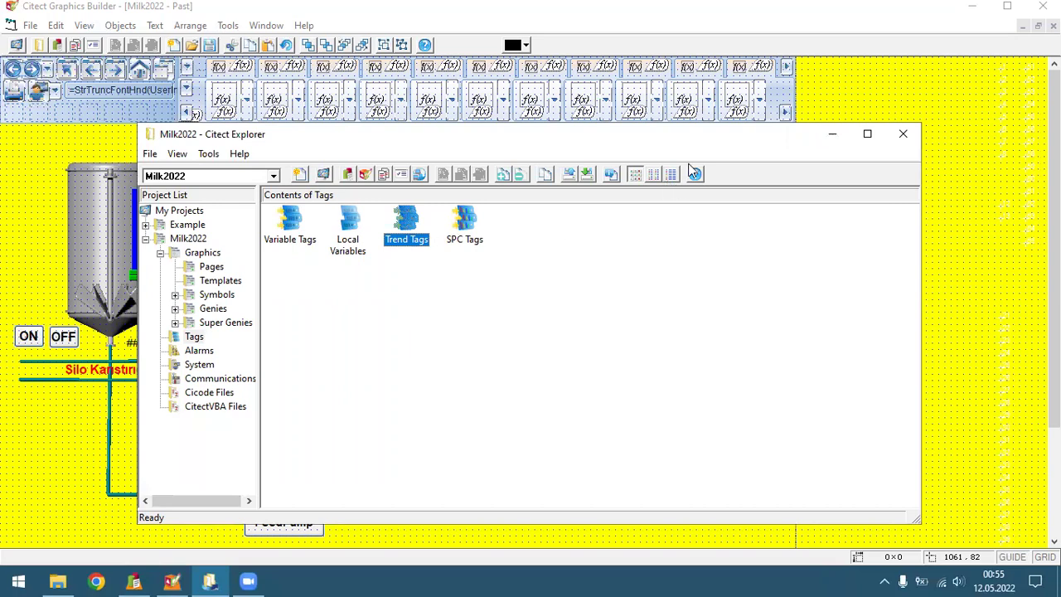
Minimize Citect Explorer and run the project from Graphics Builder, continuing past the driver compatibility warning and accepting Demo Mode.
{"action": "left_click", "coordinate": [833, 134]}
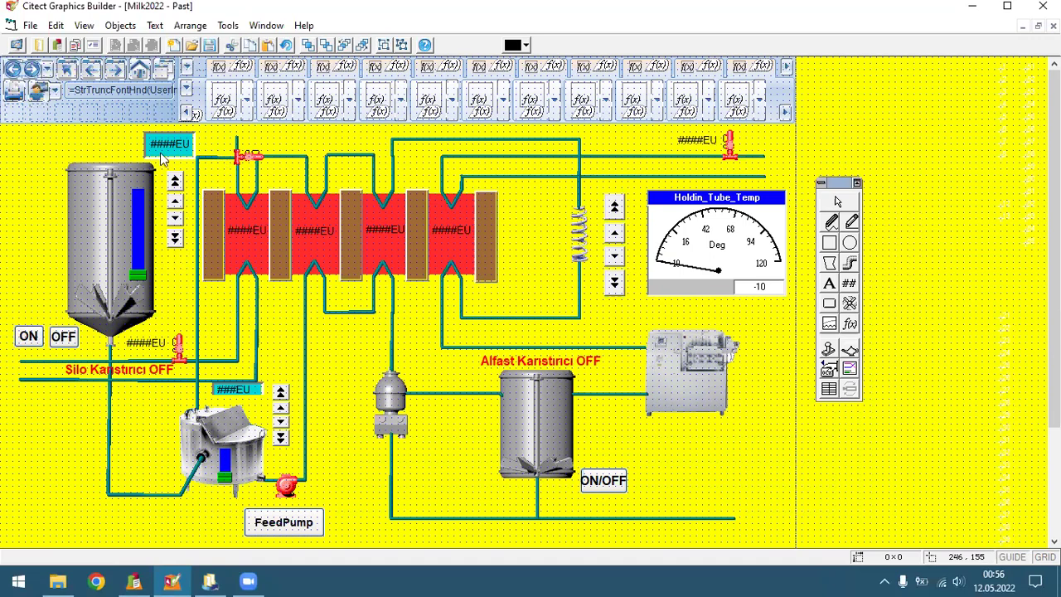
{"action": "left_click", "coordinate": [30, 25]}
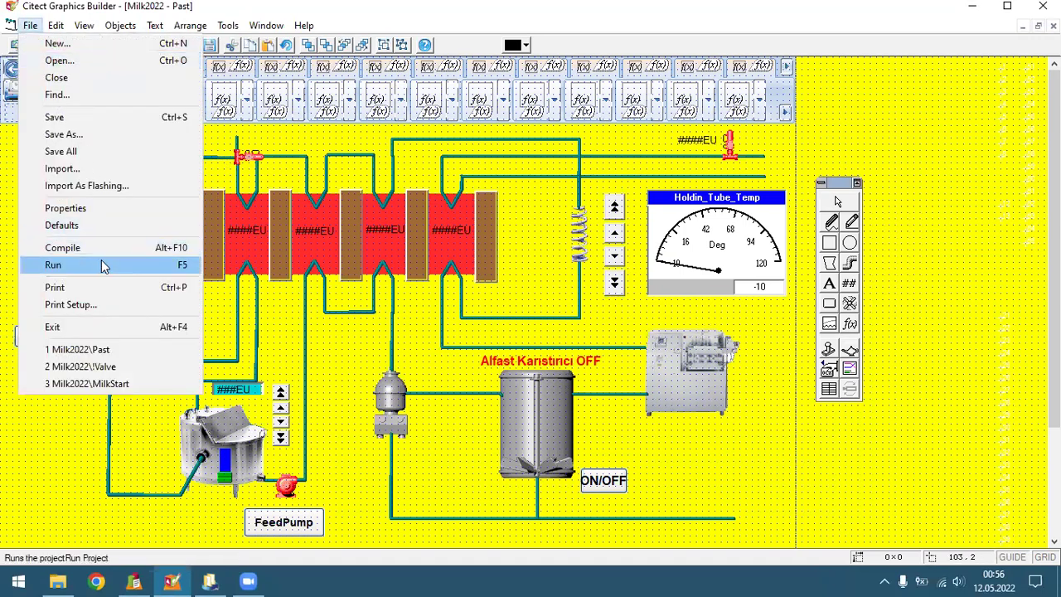
{"action": "left_click", "coordinate": [103, 265]}
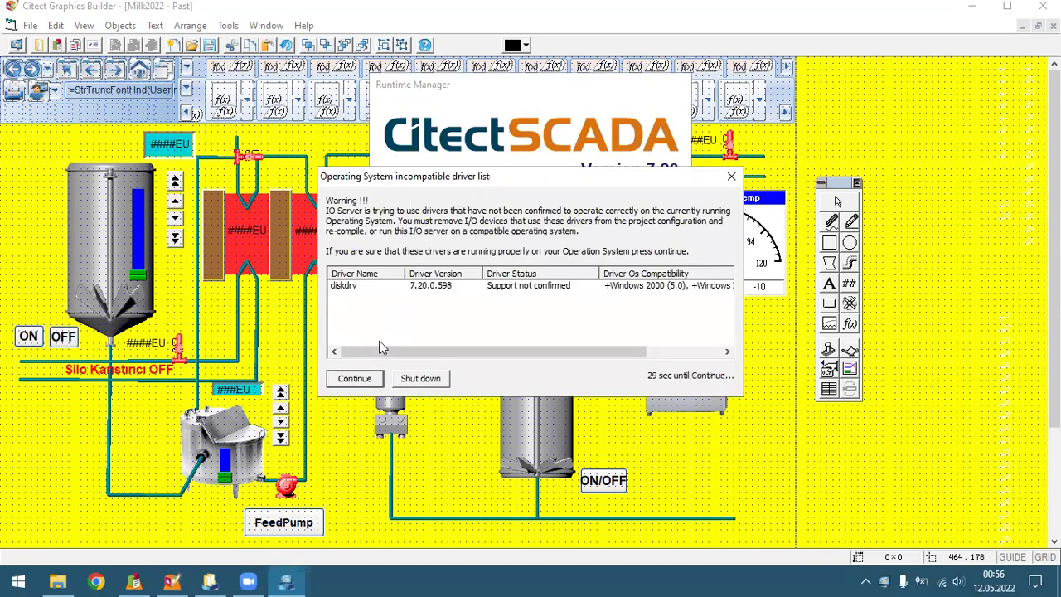
{"action": "left_click", "coordinate": [351, 379]}
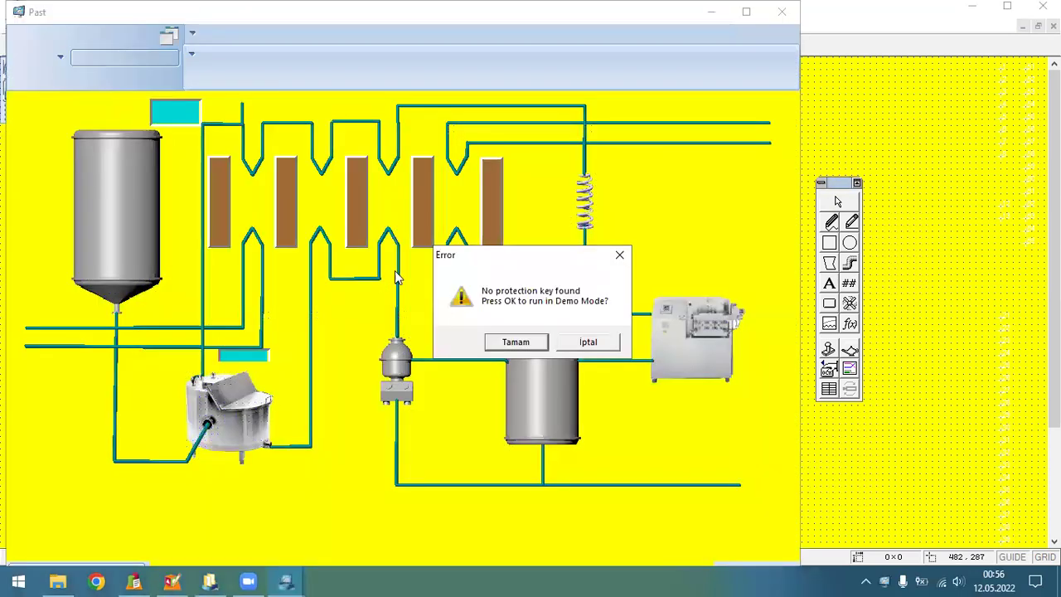
{"action": "left_click", "coordinate": [521, 339]}
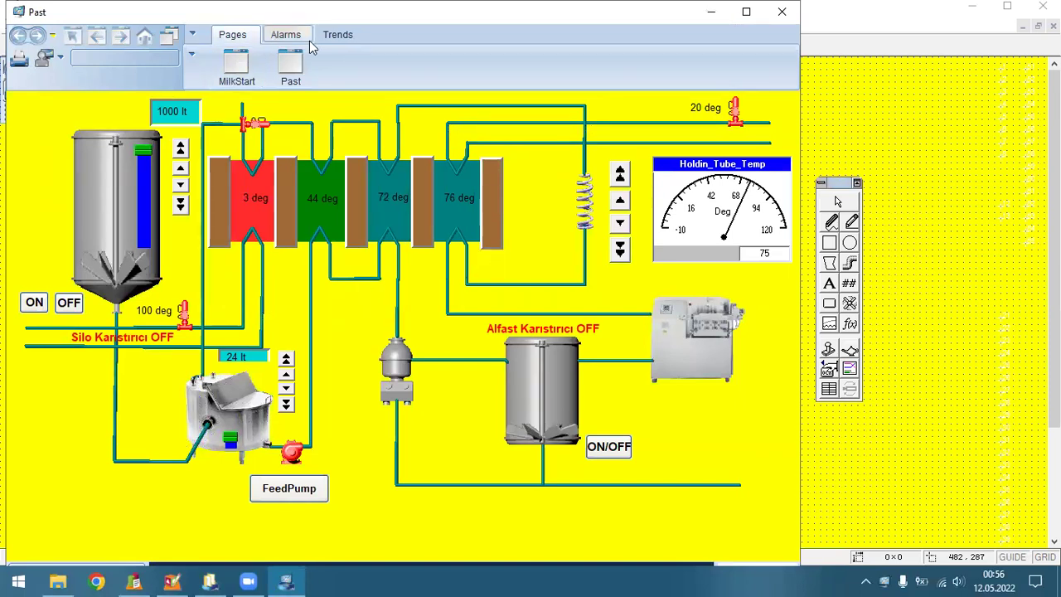
Try to open the Process Analyst and the Popup Process Analyst trend views in the running project.
{"action": "left_click", "coordinate": [338, 36]}
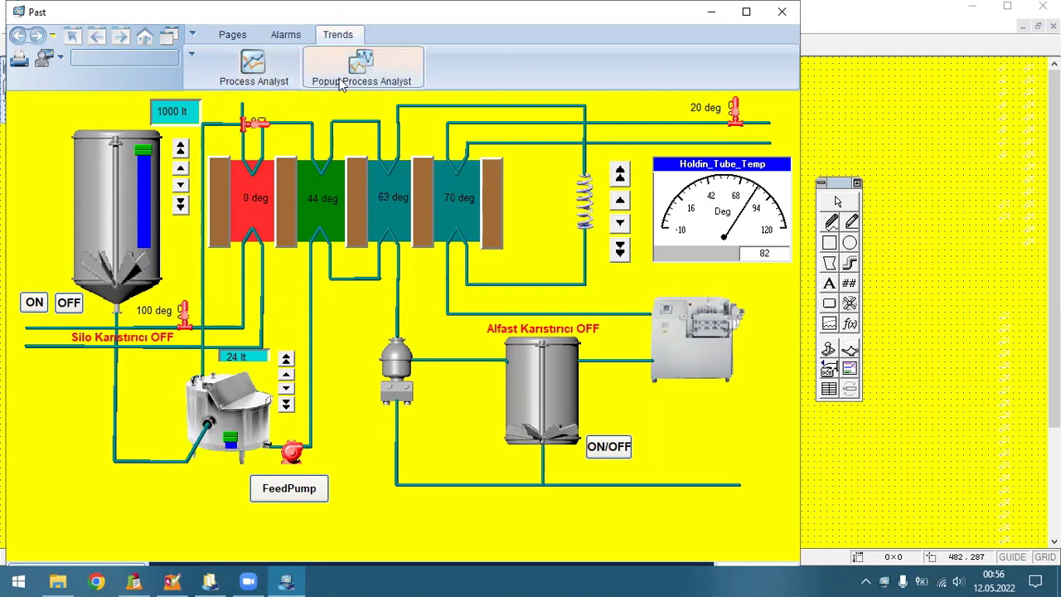
{"action": "left_click", "coordinate": [256, 69]}
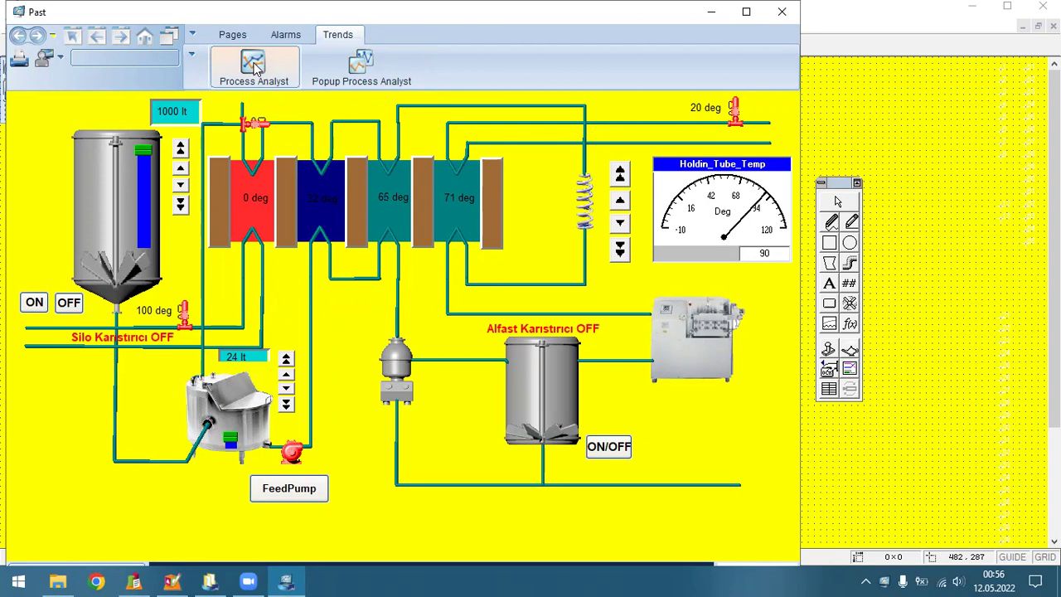
{"action": "left_click", "coordinate": [254, 68]}
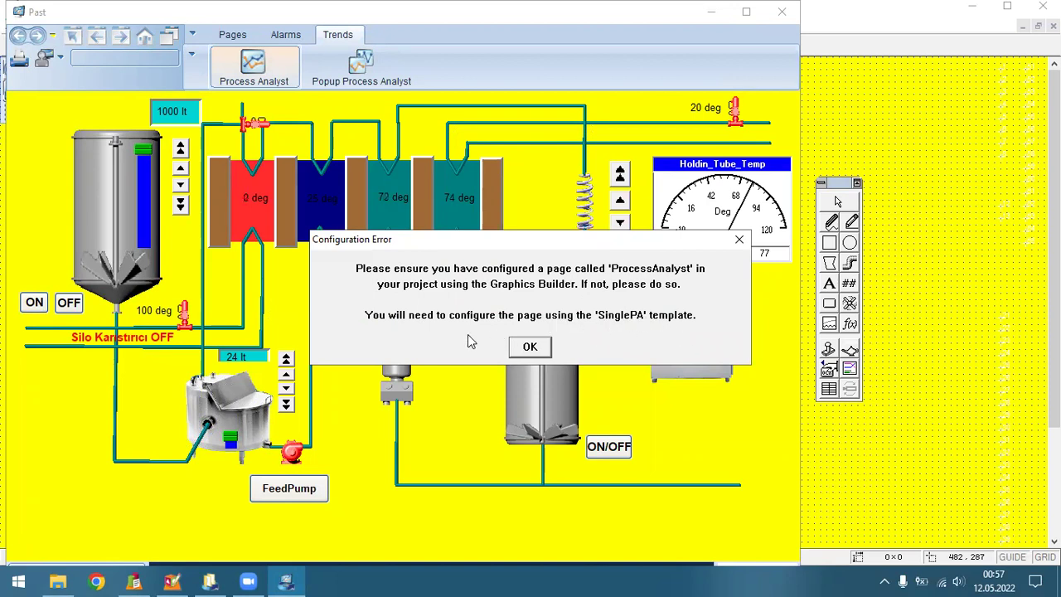
{"action": "left_click", "coordinate": [529, 349]}
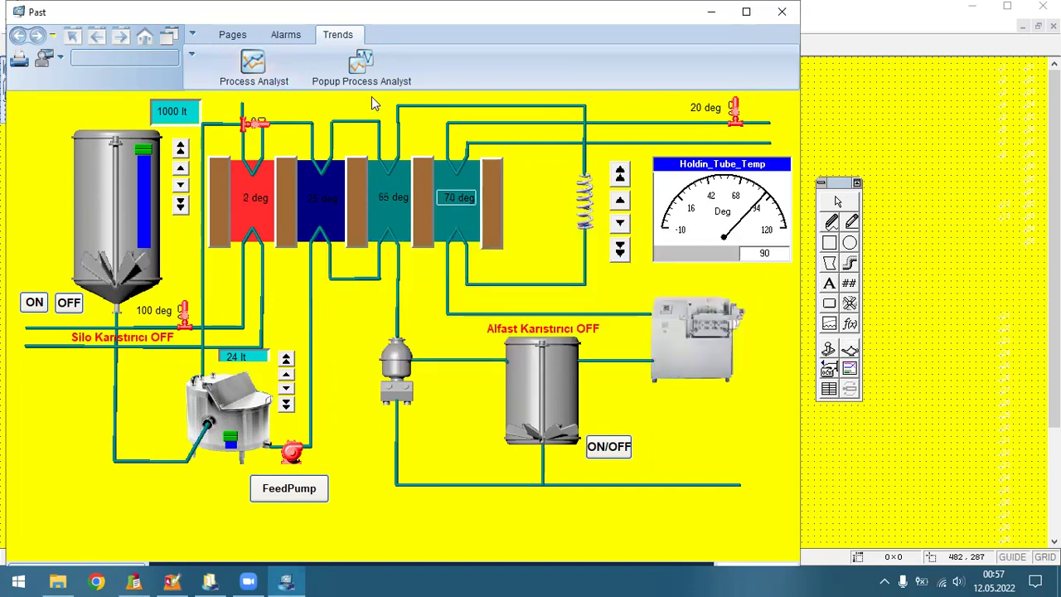
{"action": "left_click", "coordinate": [362, 66]}
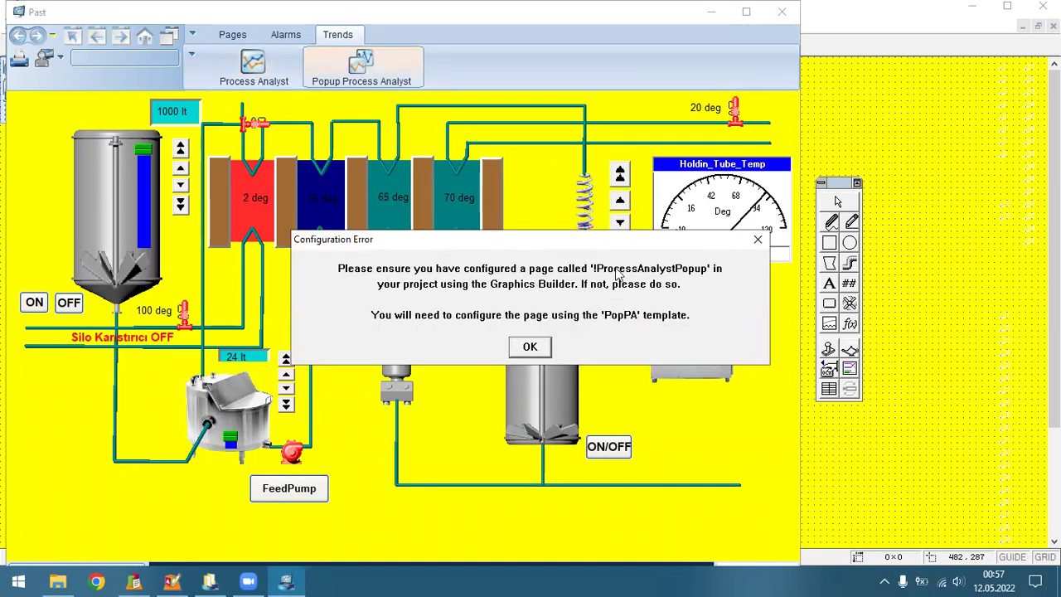